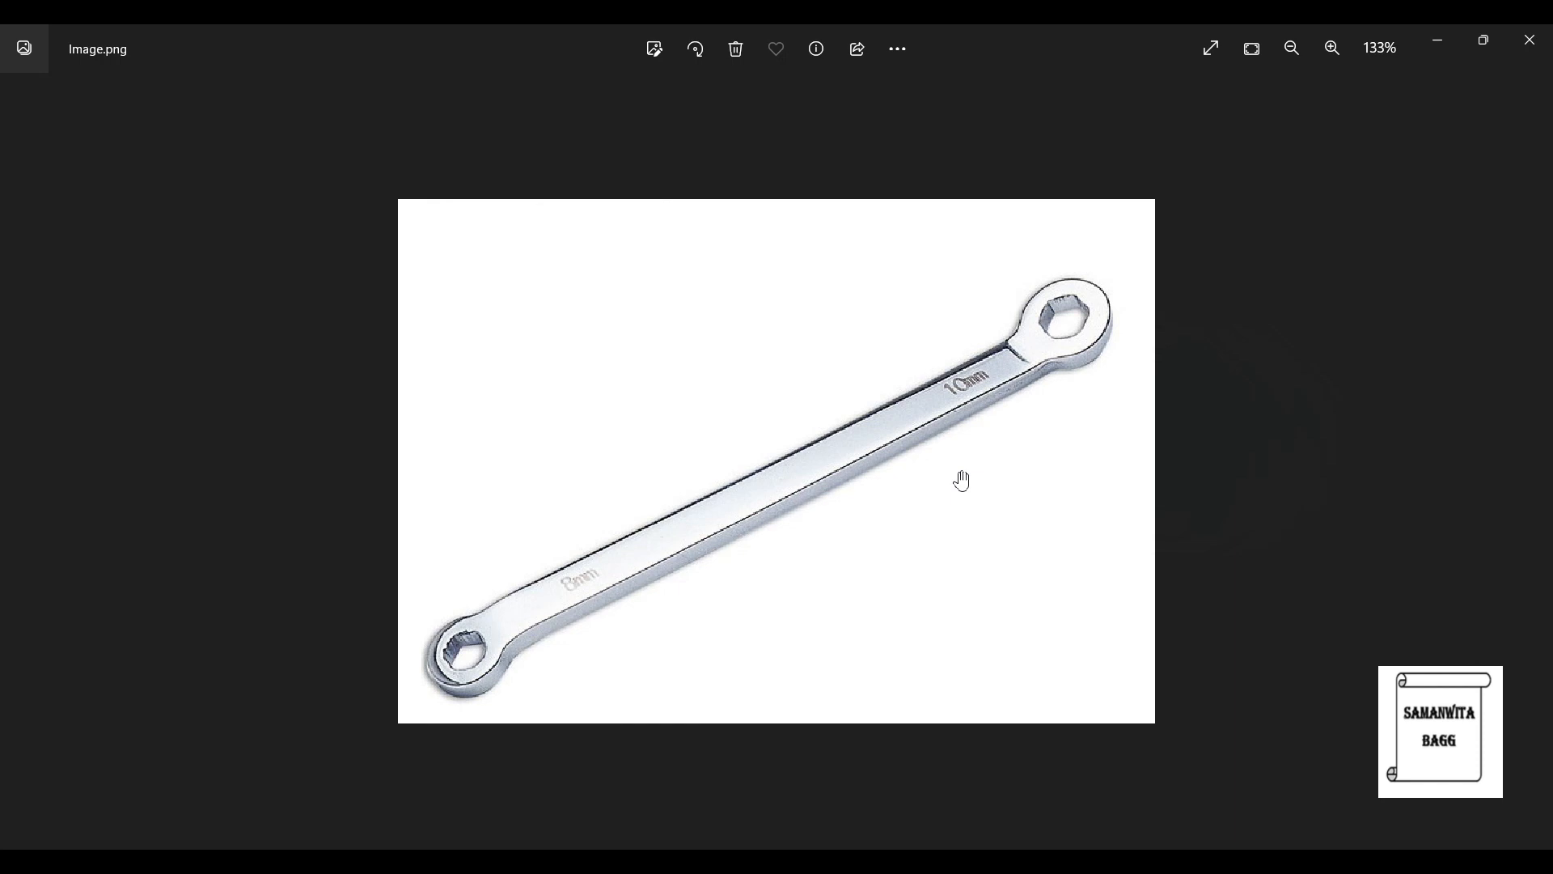
# - Switch from the reference image to Workbench and add a standalone Geometry component system to the project schematic, keeping its default name
pyautogui.click(1436, 42)
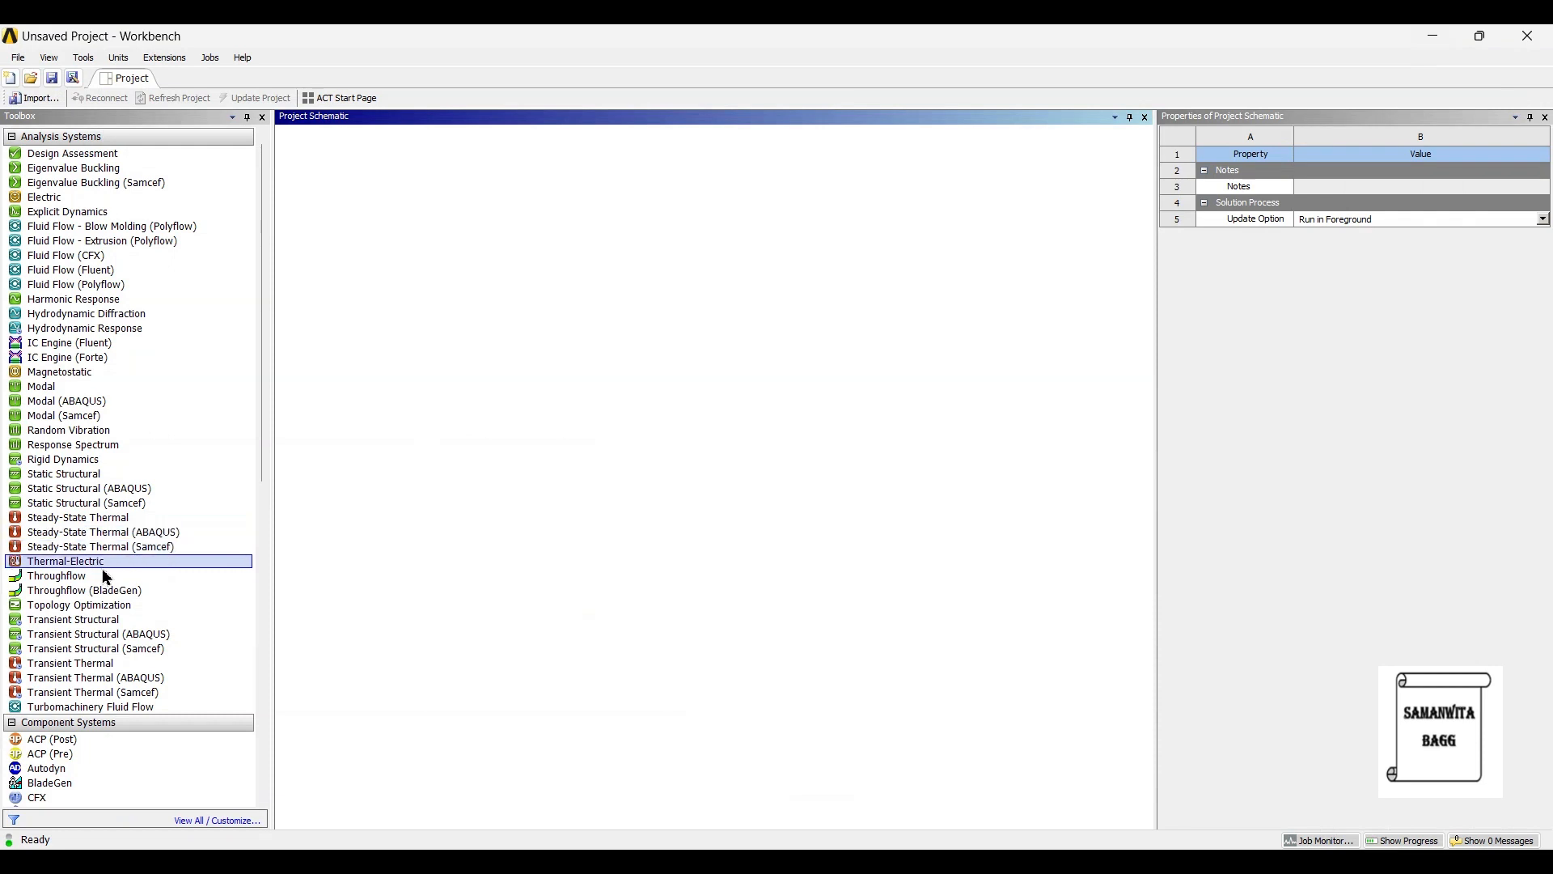
pyautogui.scroll(-2, 114, 598)
pyautogui.scroll(-2, 126, 631)
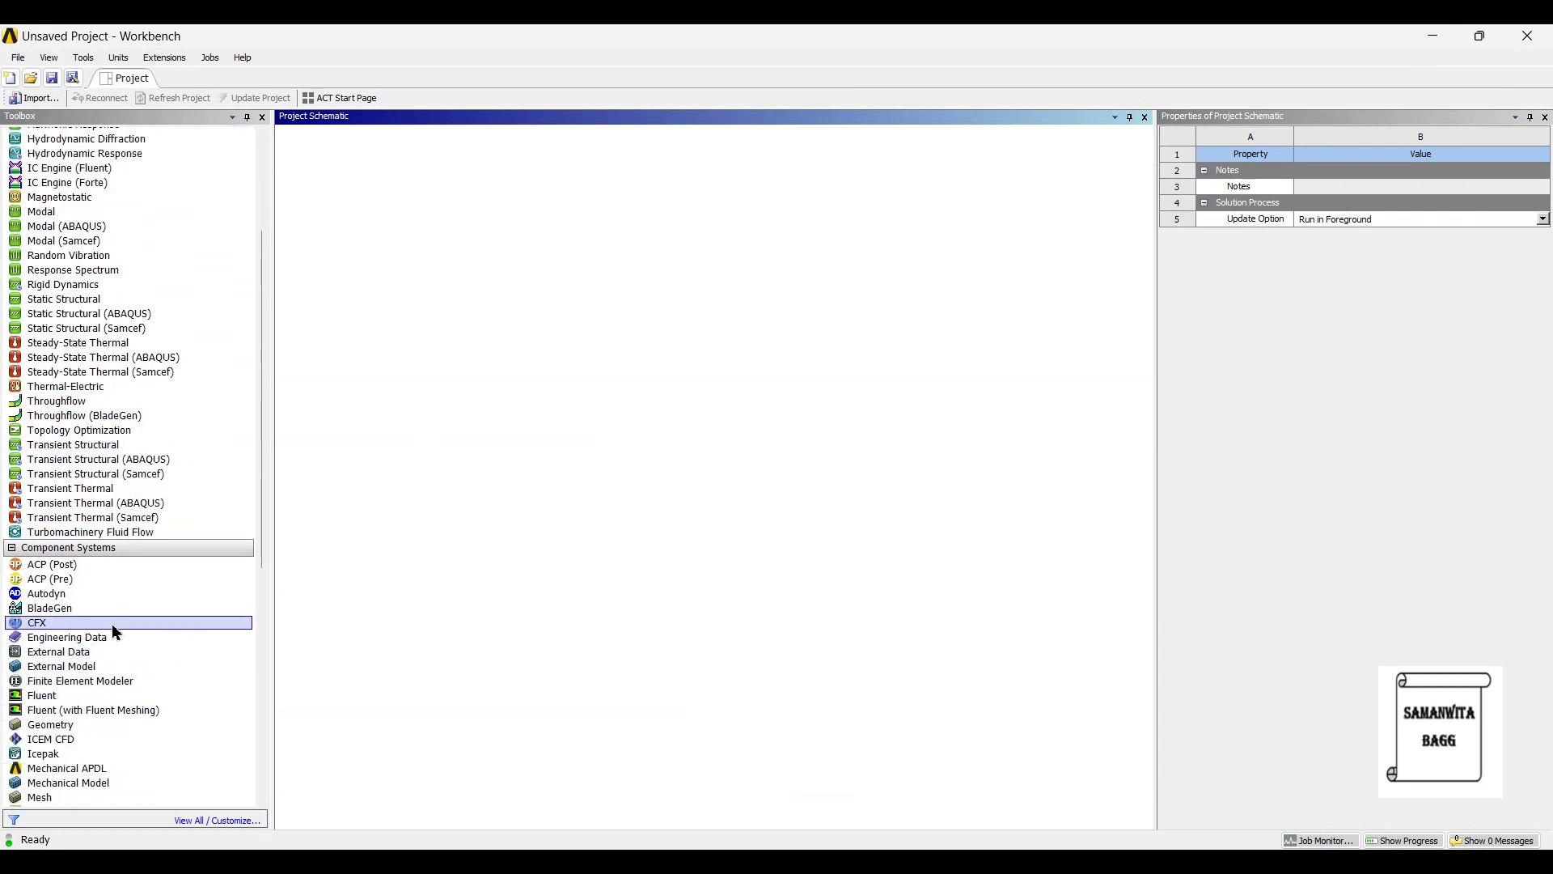
pyautogui.scroll(-2, 75, 741)
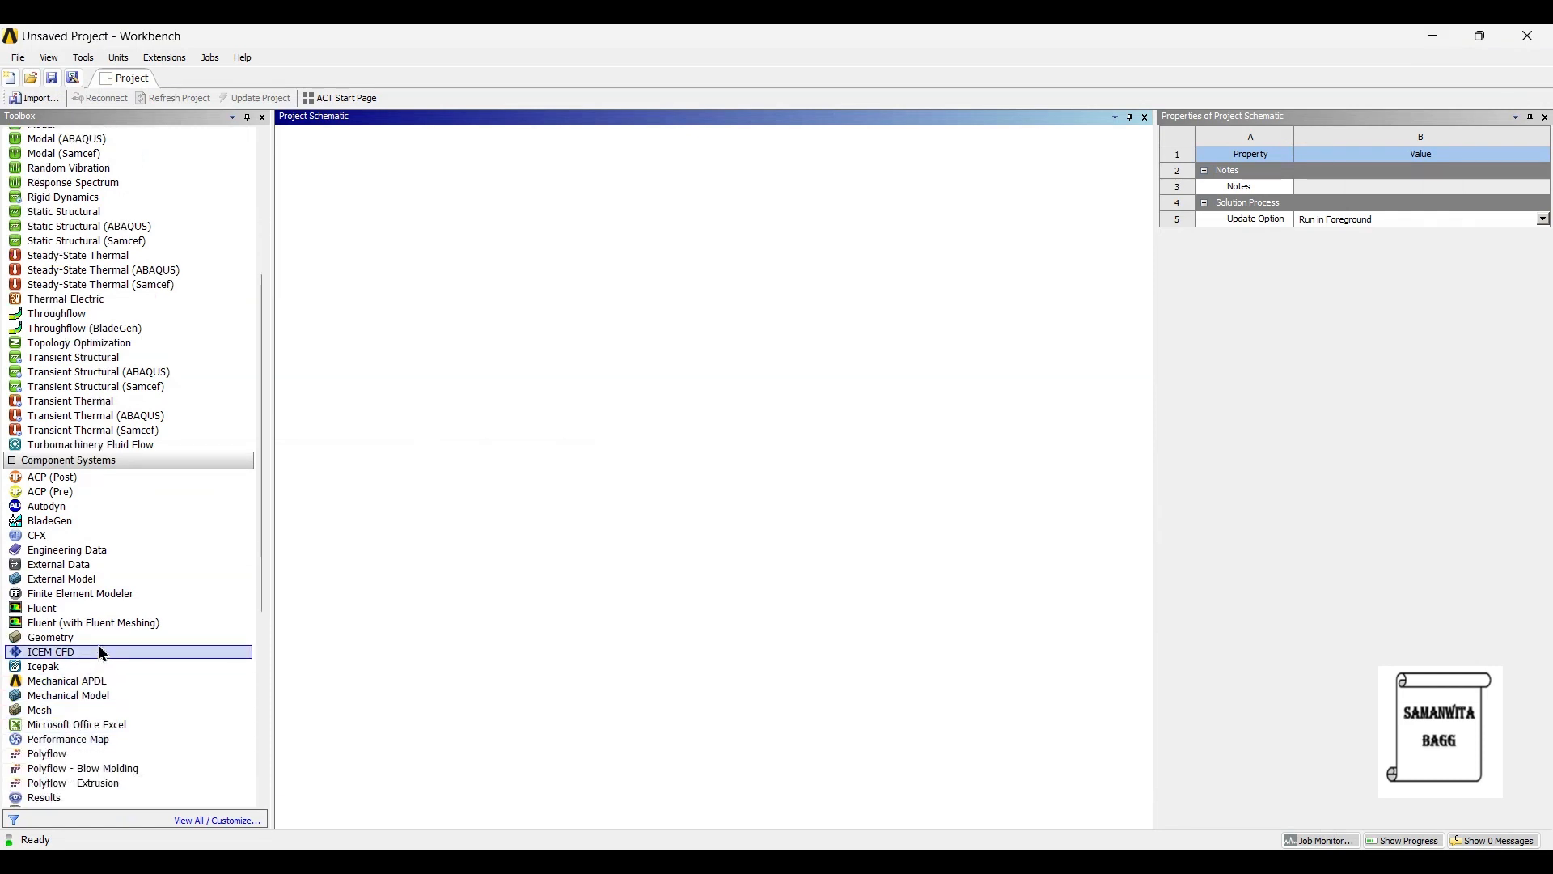
pyautogui.moveTo(98, 640); pyautogui.dragTo(430, 396)
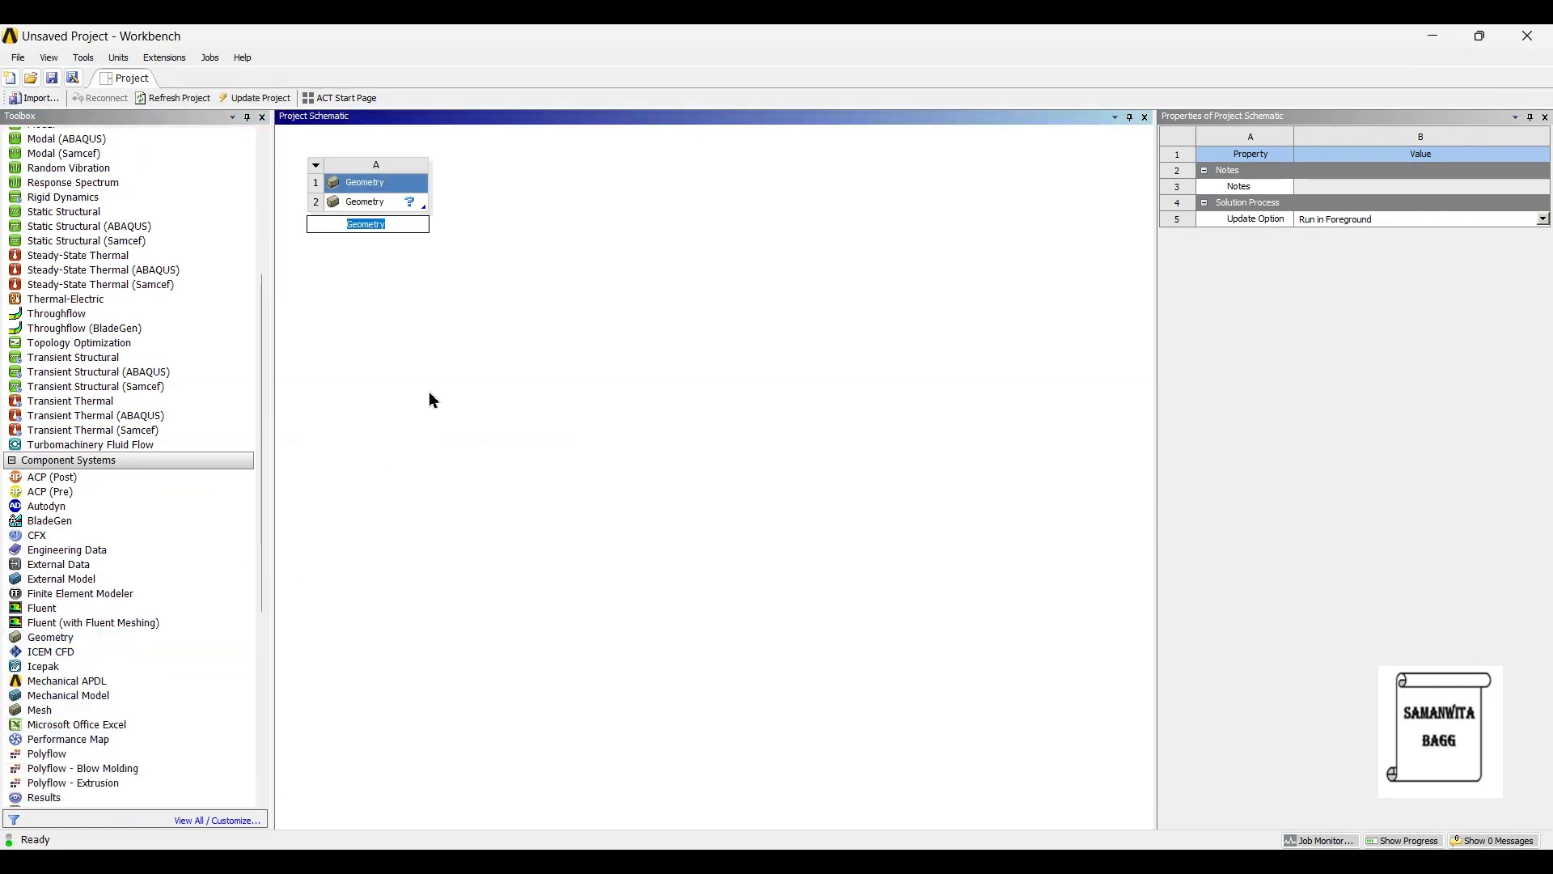
pyautogui.press('Return')
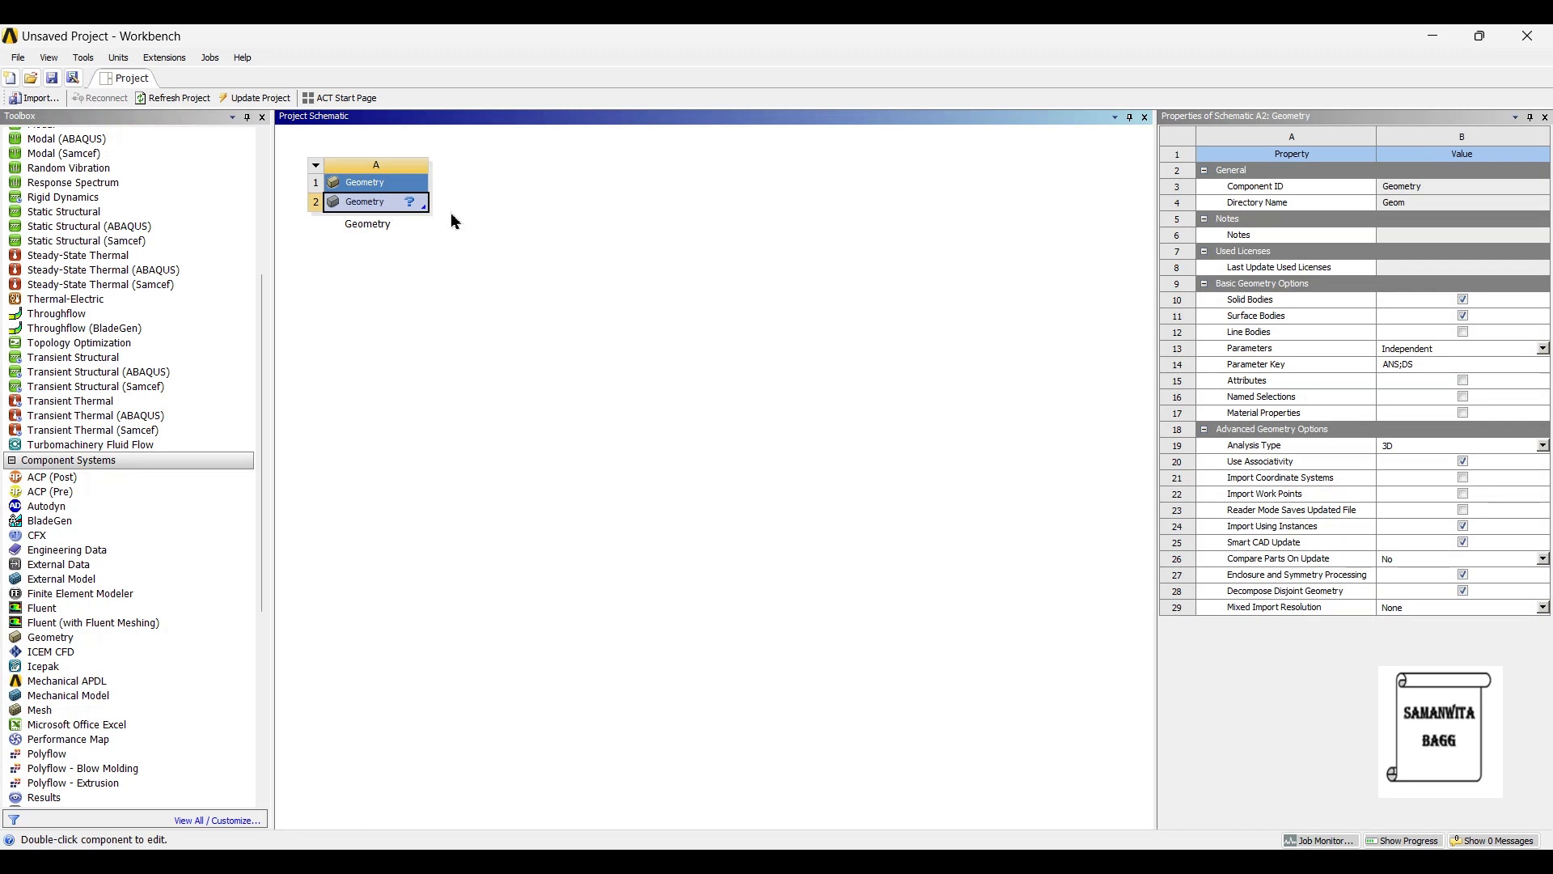
# - Open the Geometry cell as a new DesignModeler geometry and set the length unit to millimetres
pyautogui.rightClick(464, 237)
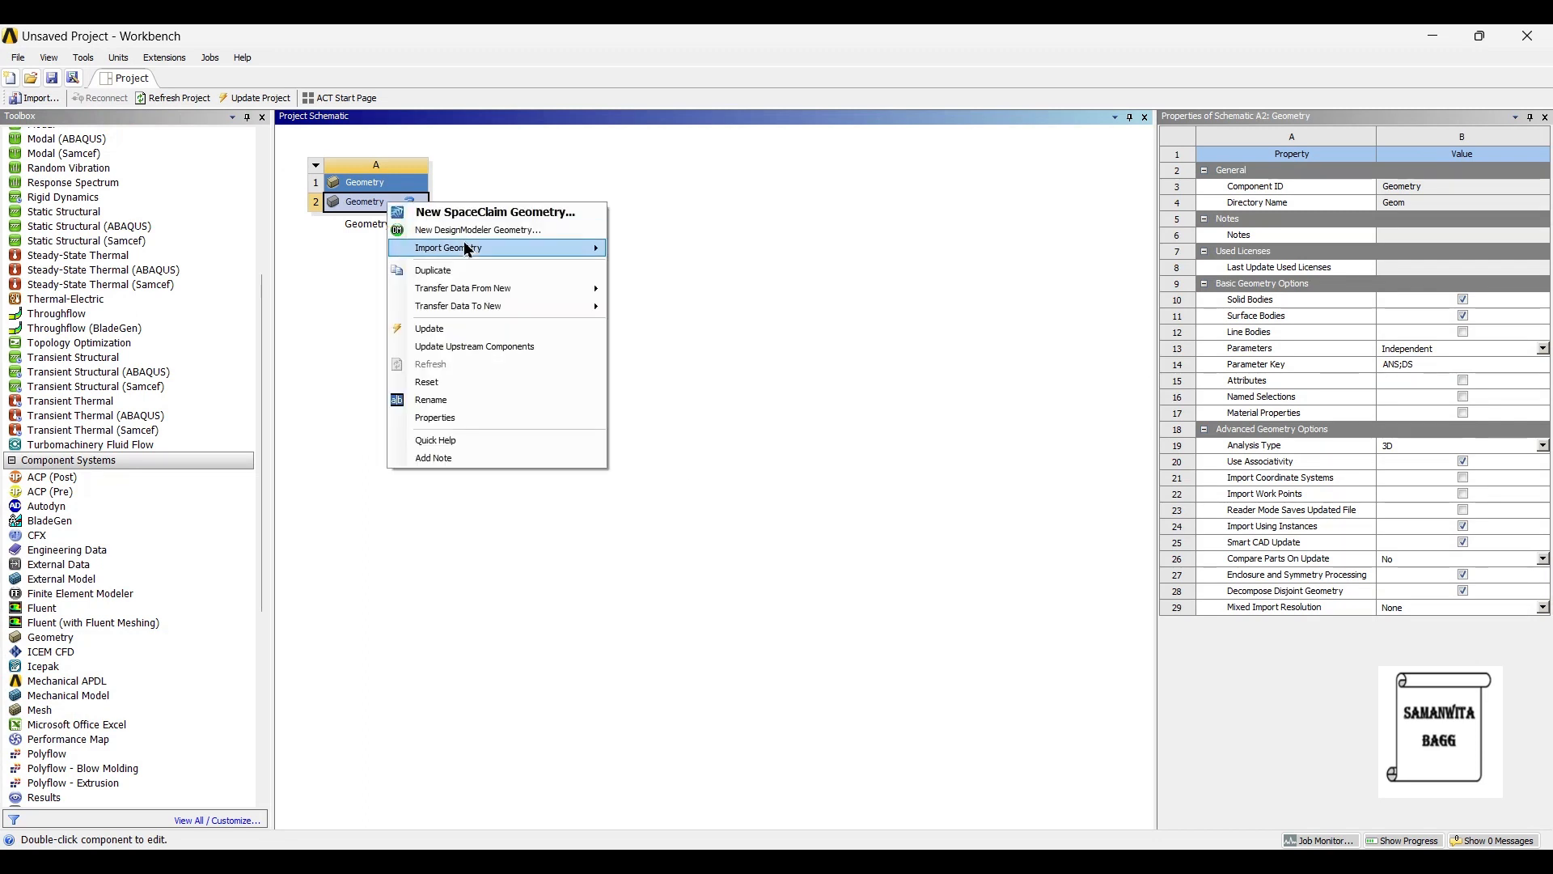
pyautogui.click(477, 233)
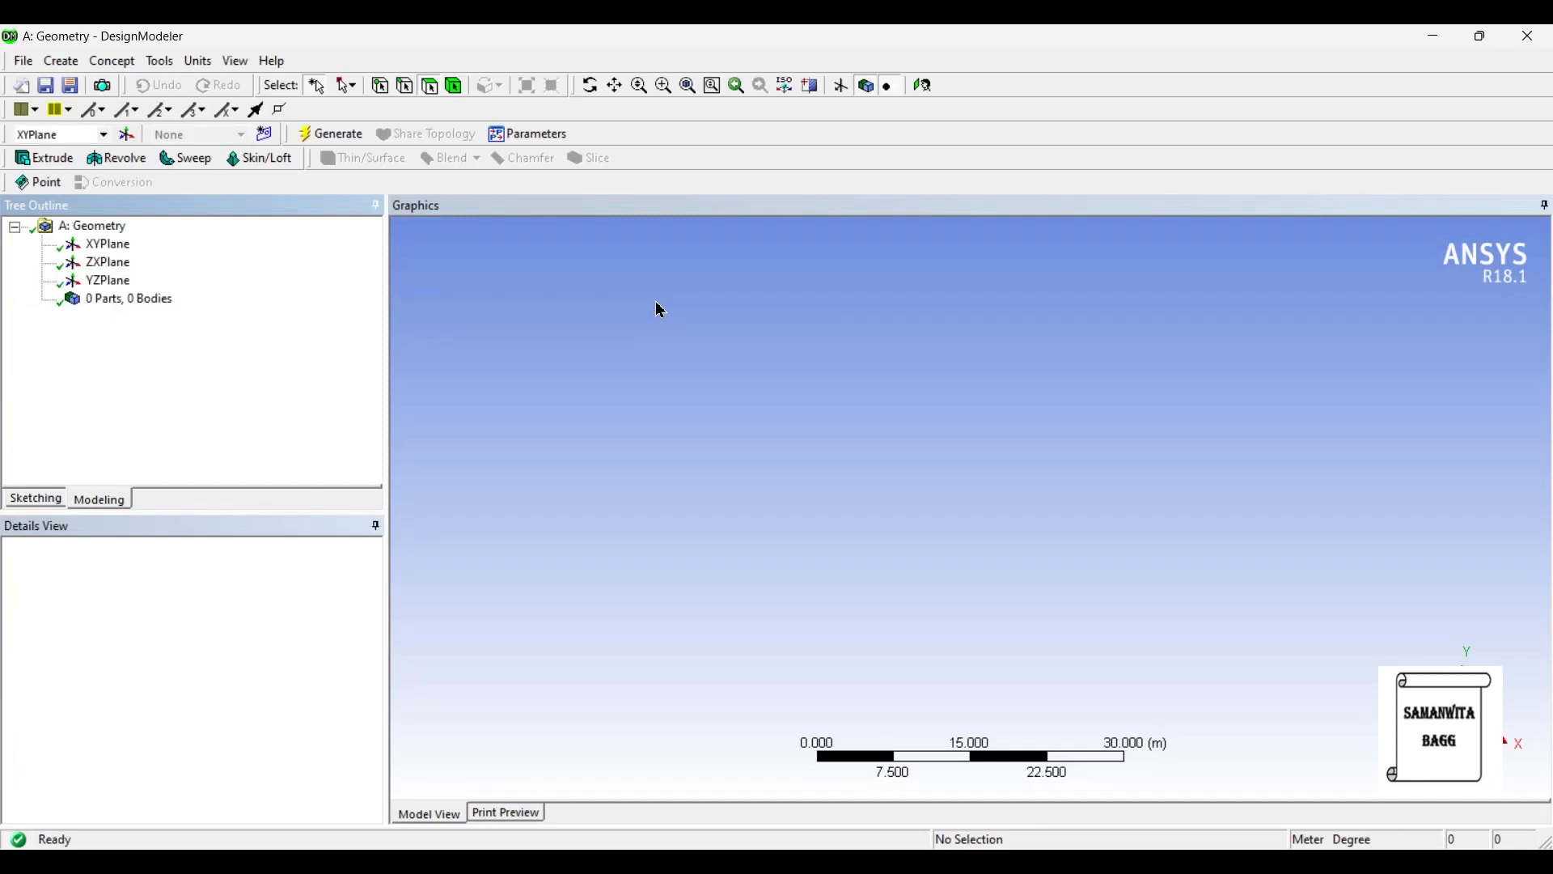
pyautogui.click(196, 61)
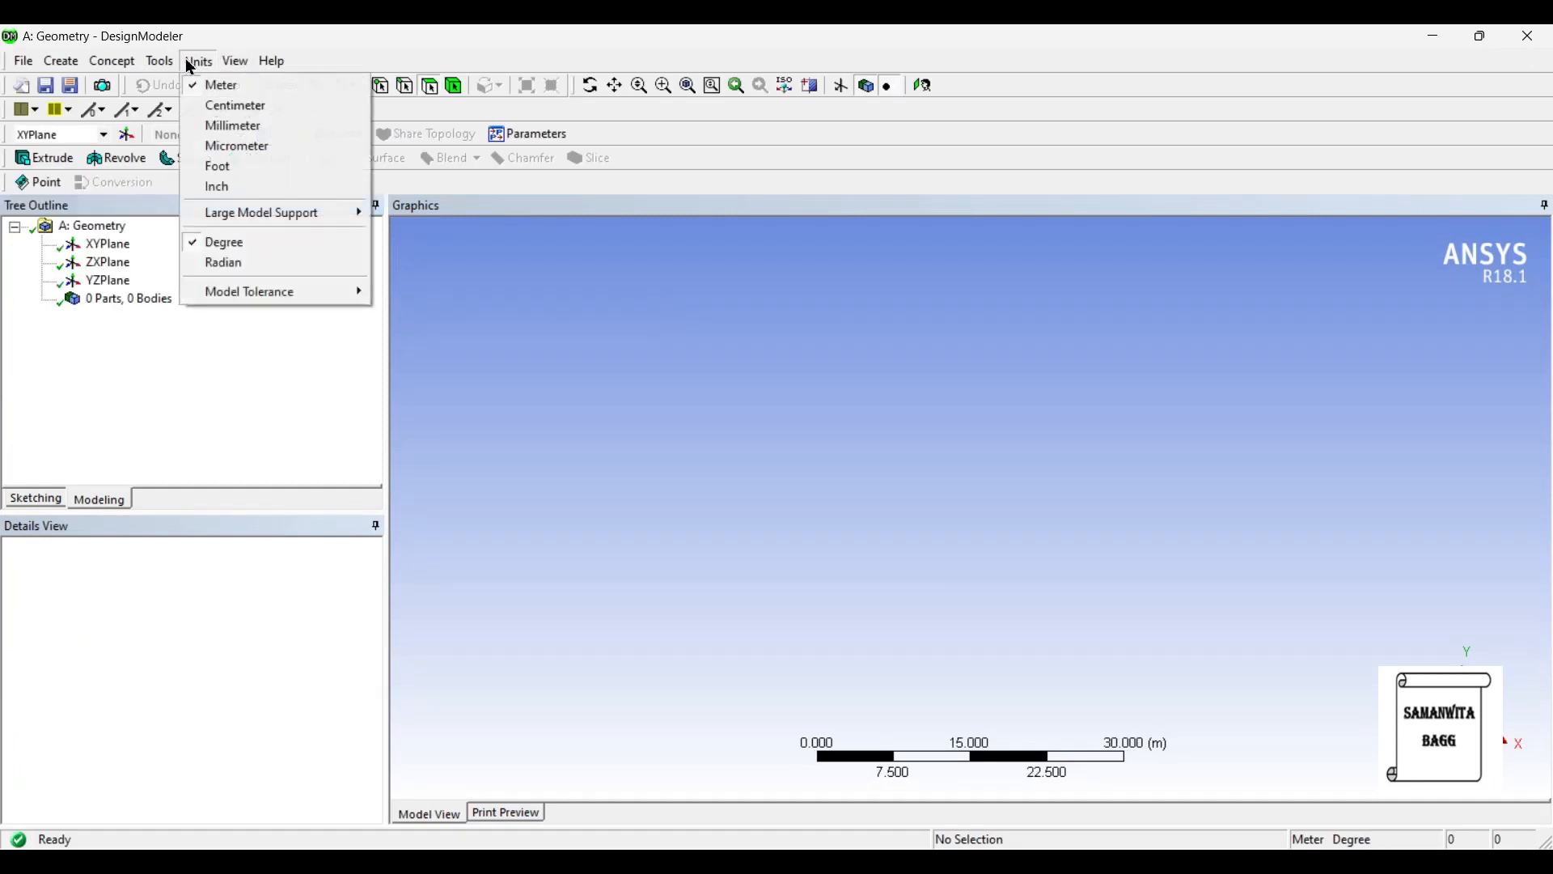
pyautogui.click(212, 126)
# - On the XY plane, sketch two circles centred on the X axis: about 20 mm diameter on the negative side, about 15 mm on the positive side
pyautogui.click(108, 247)
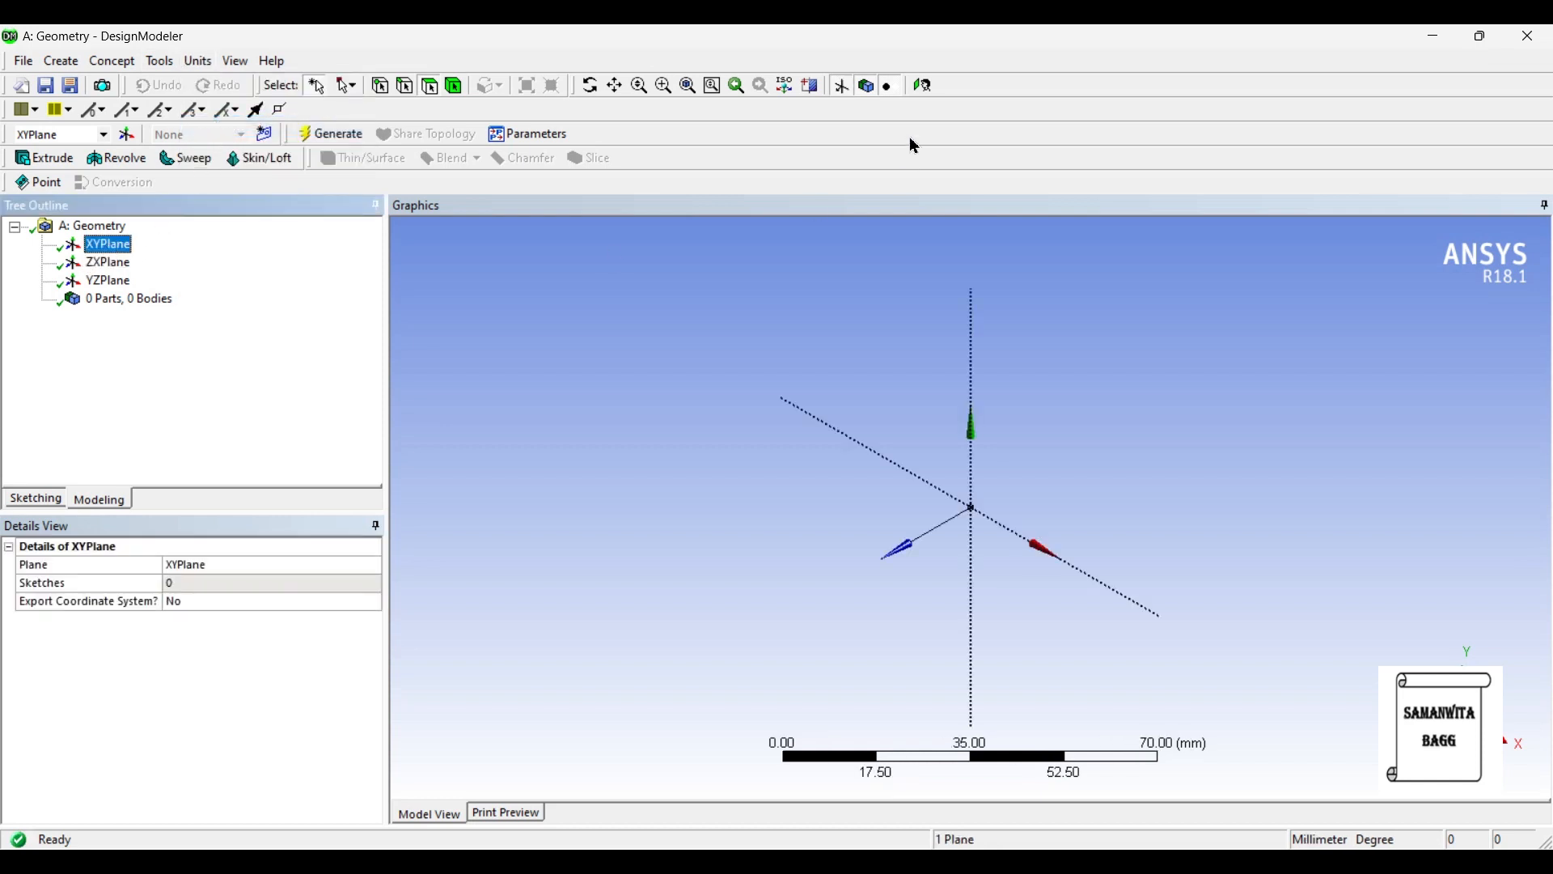
pyautogui.click(923, 86)
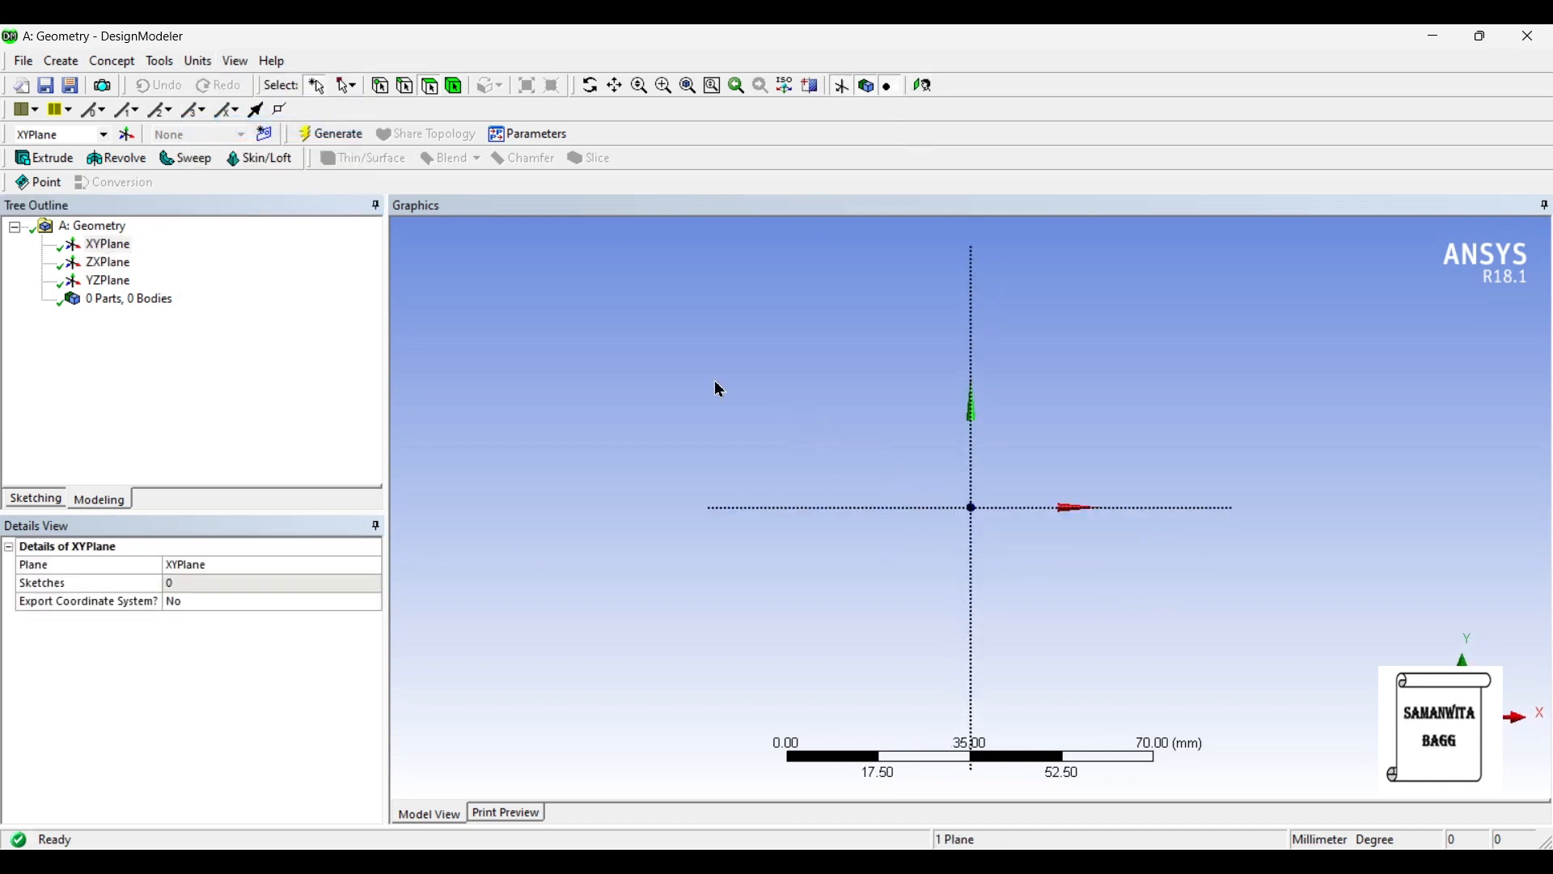
pyautogui.click(41, 500)
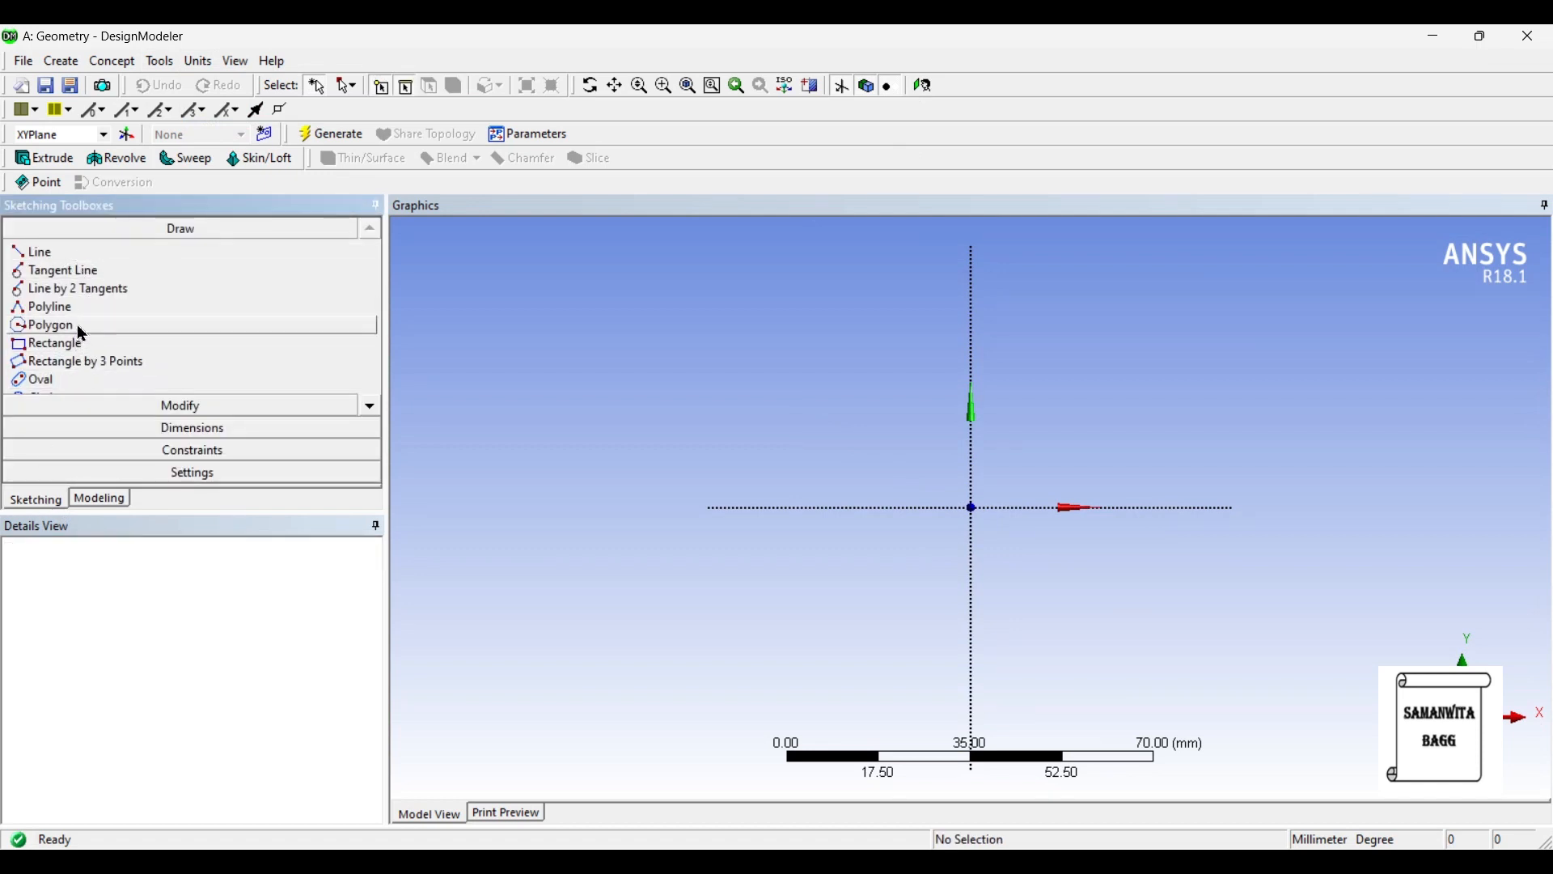
pyautogui.click(370, 406)
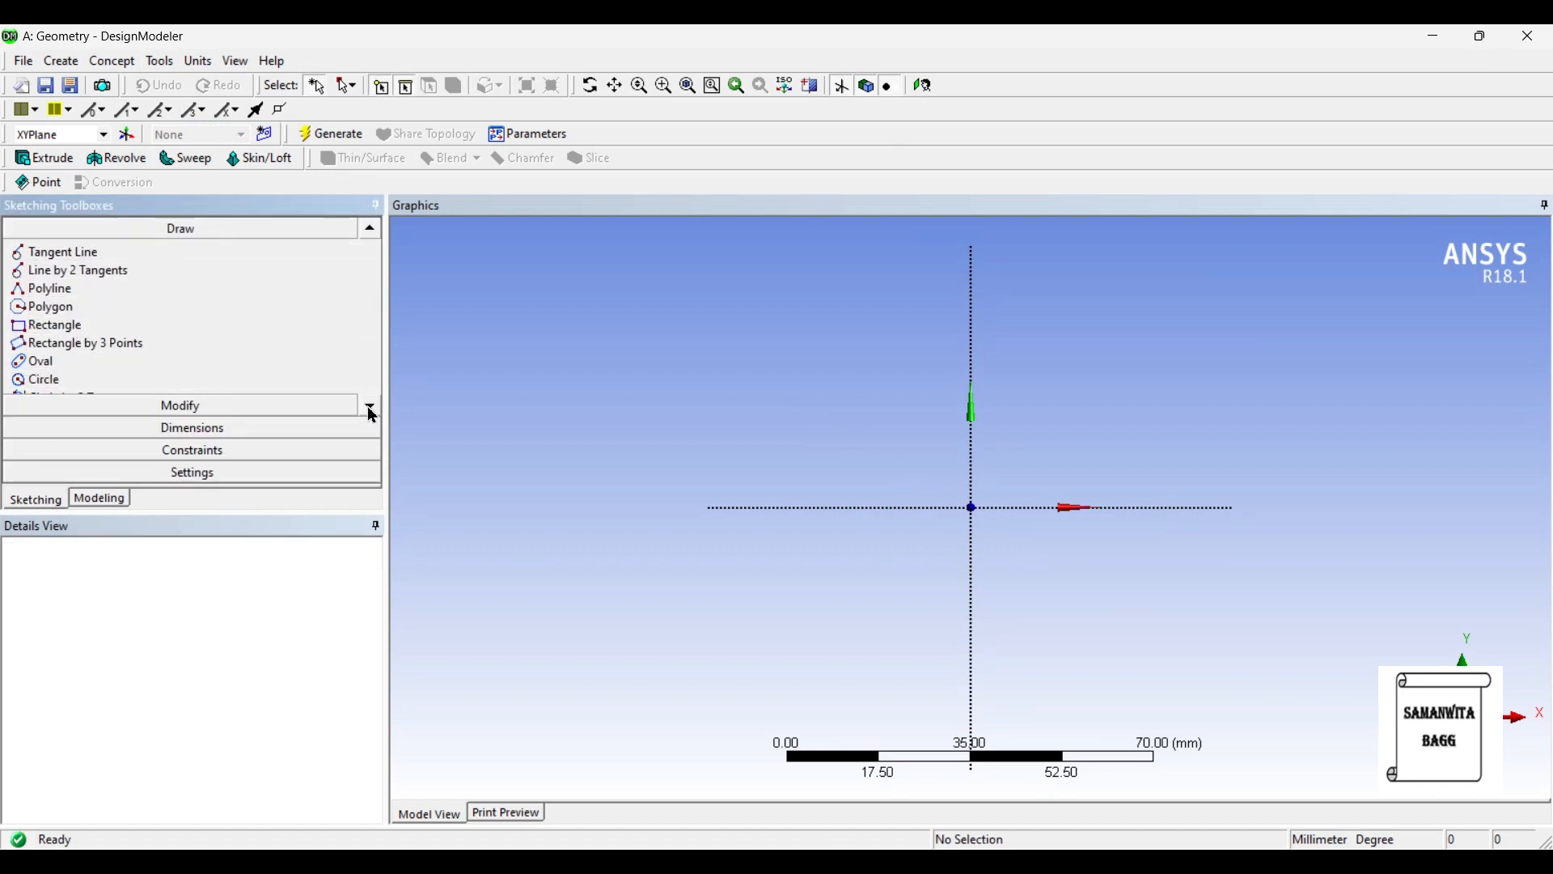
pyautogui.click(369, 406)
pyautogui.click(38, 364)
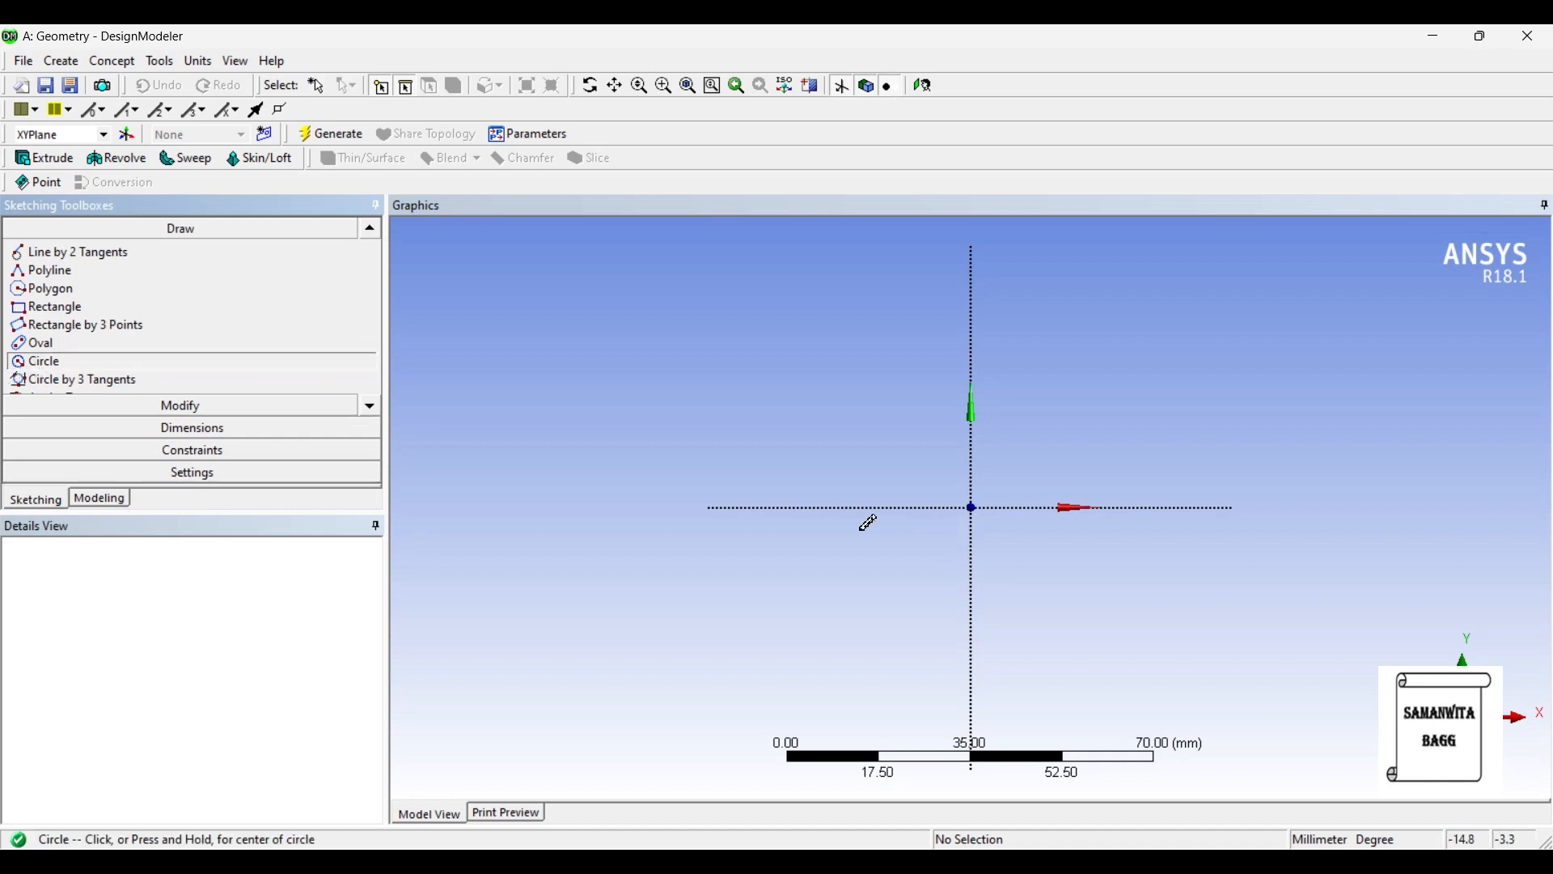
pyautogui.click(750, 507)
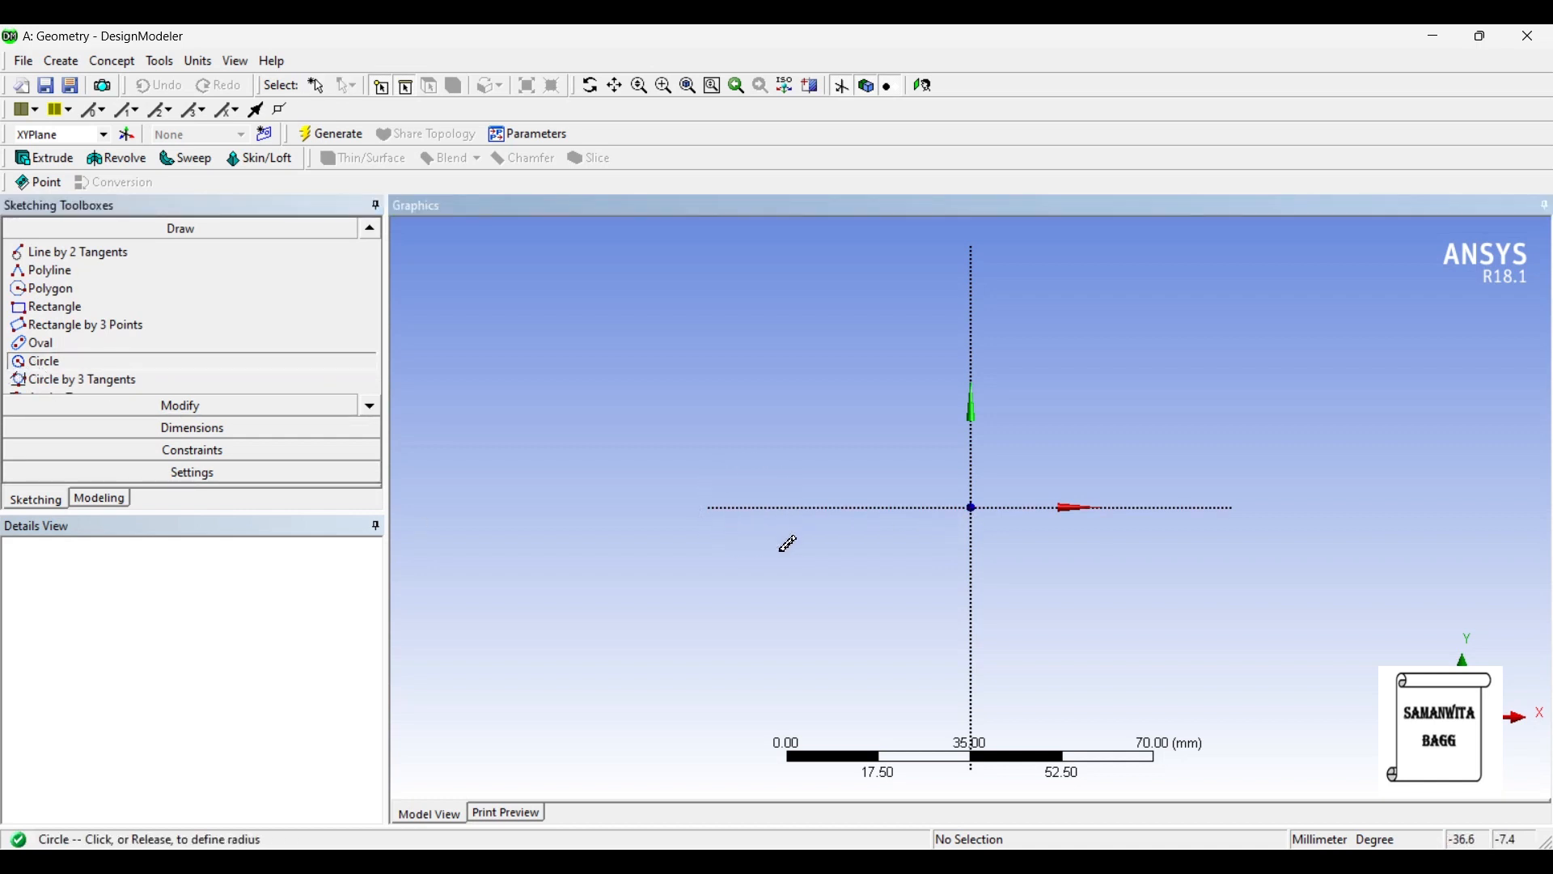
pyautogui.click(790, 545)
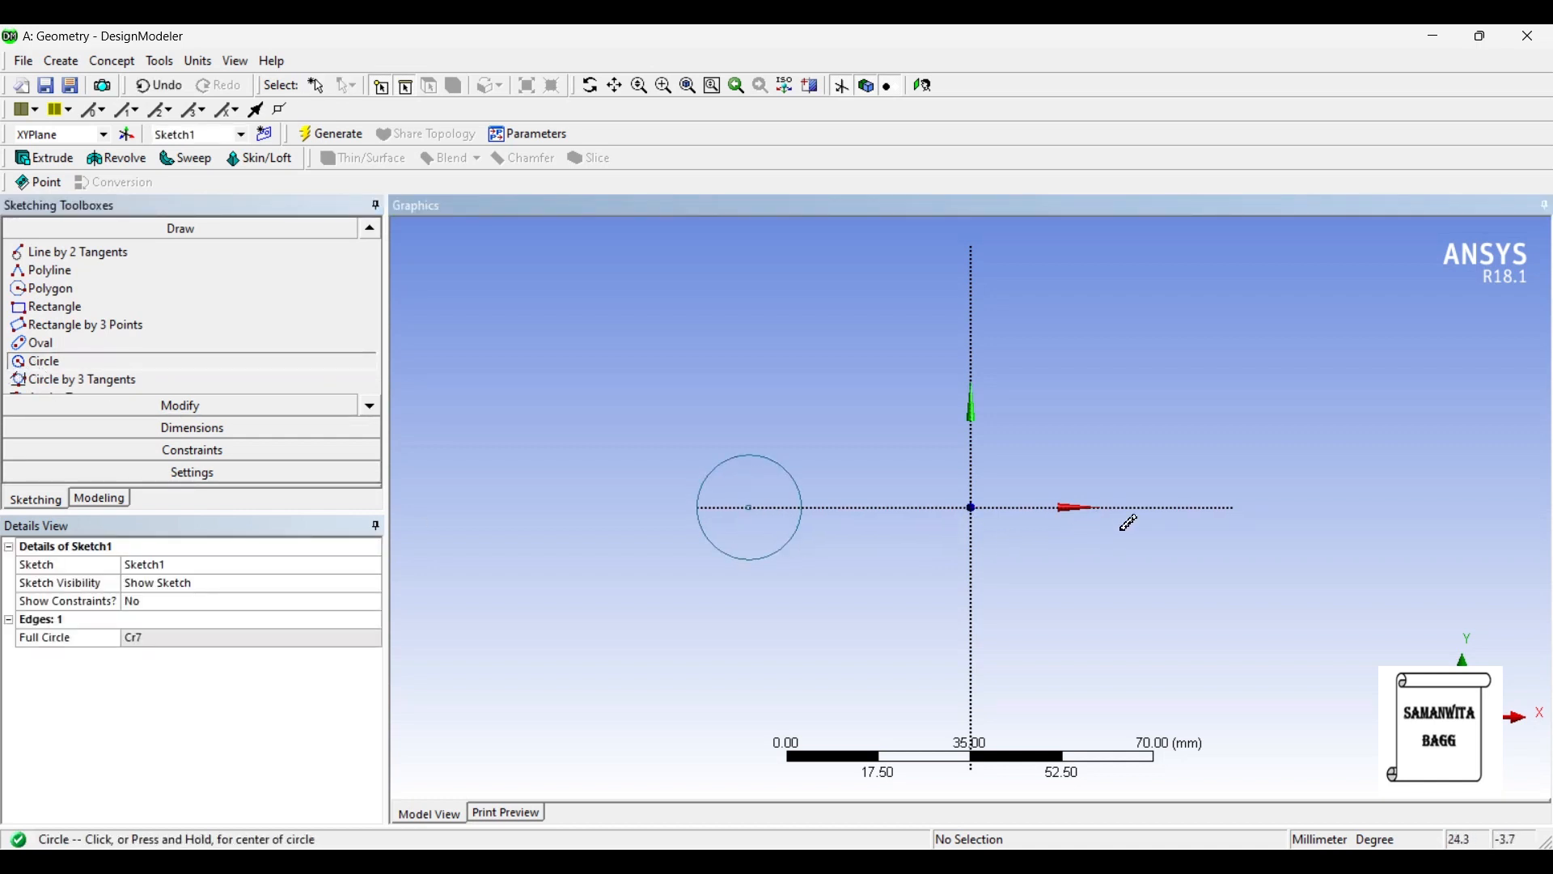
pyautogui.click(1170, 507)
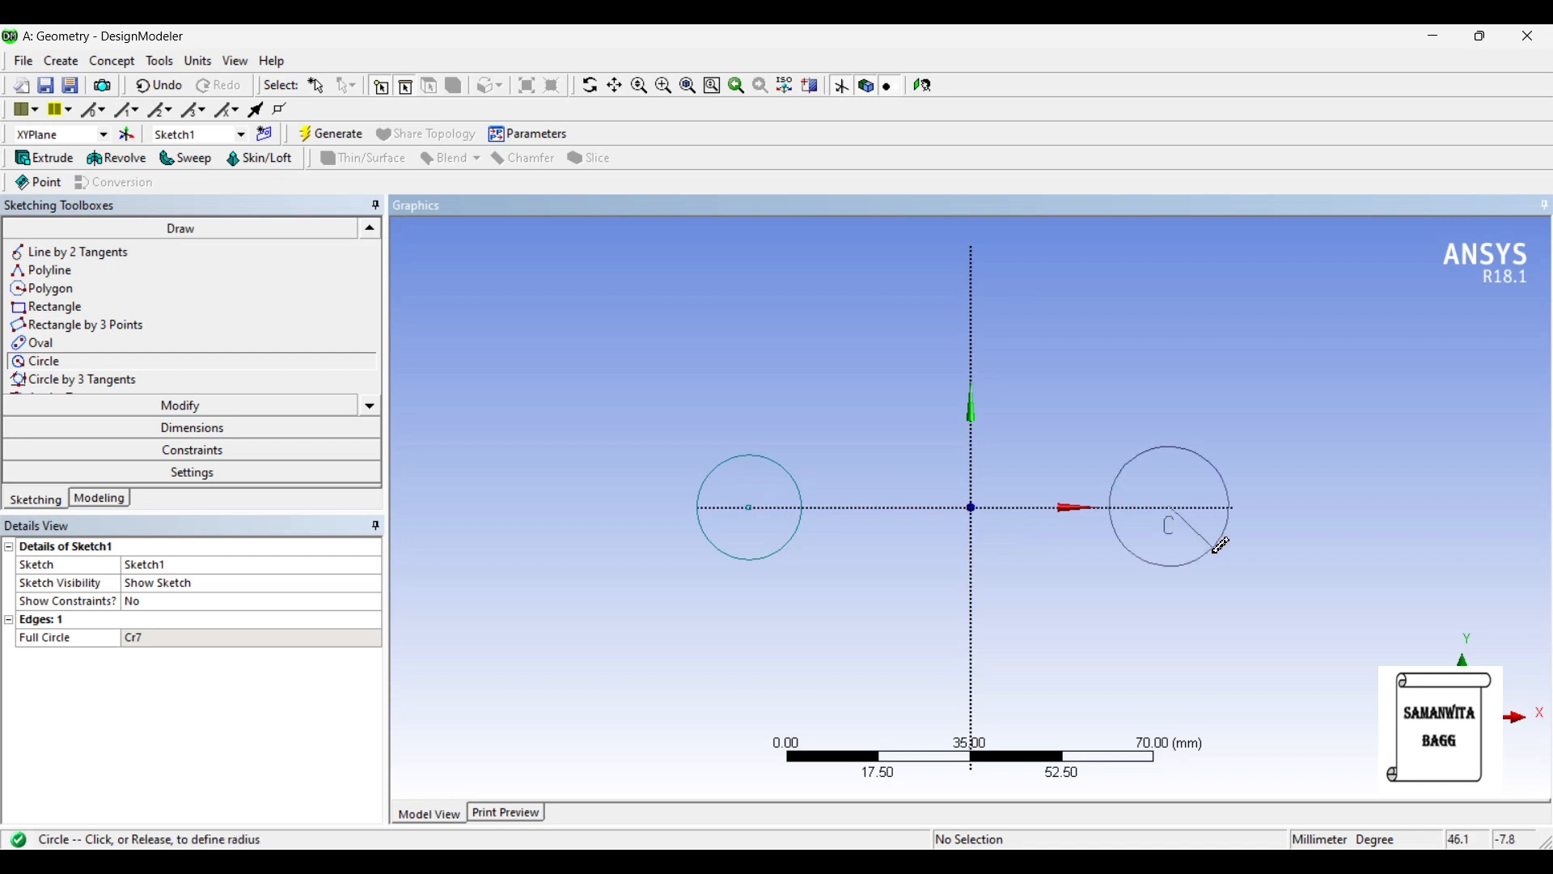
pyautogui.click(1199, 537)
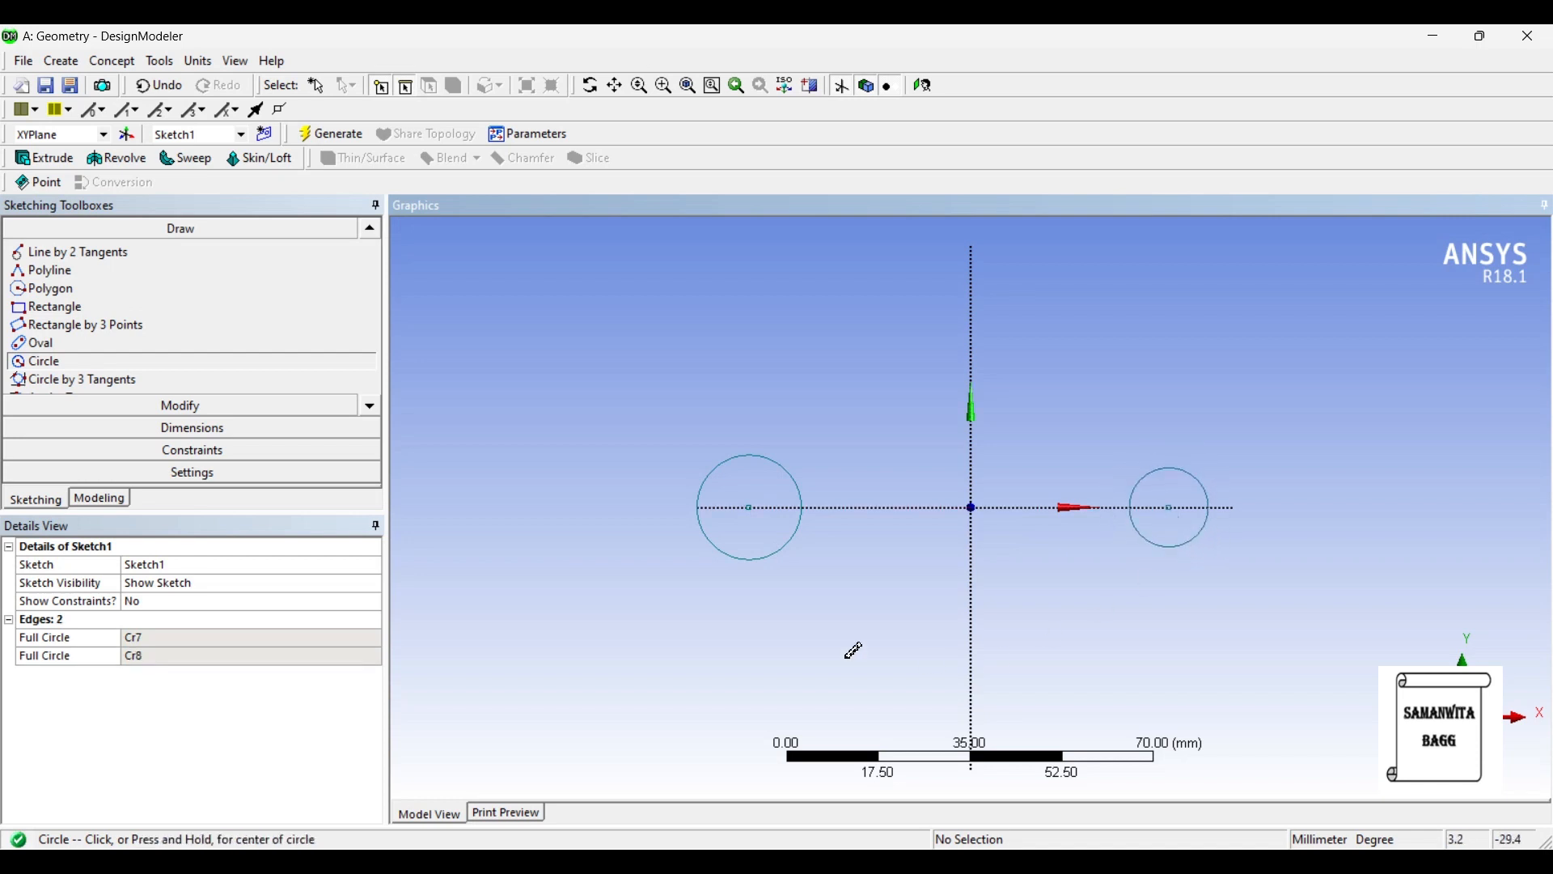
# - Add diameter dimensions to both circles on the X axis
pyautogui.click(239, 432)
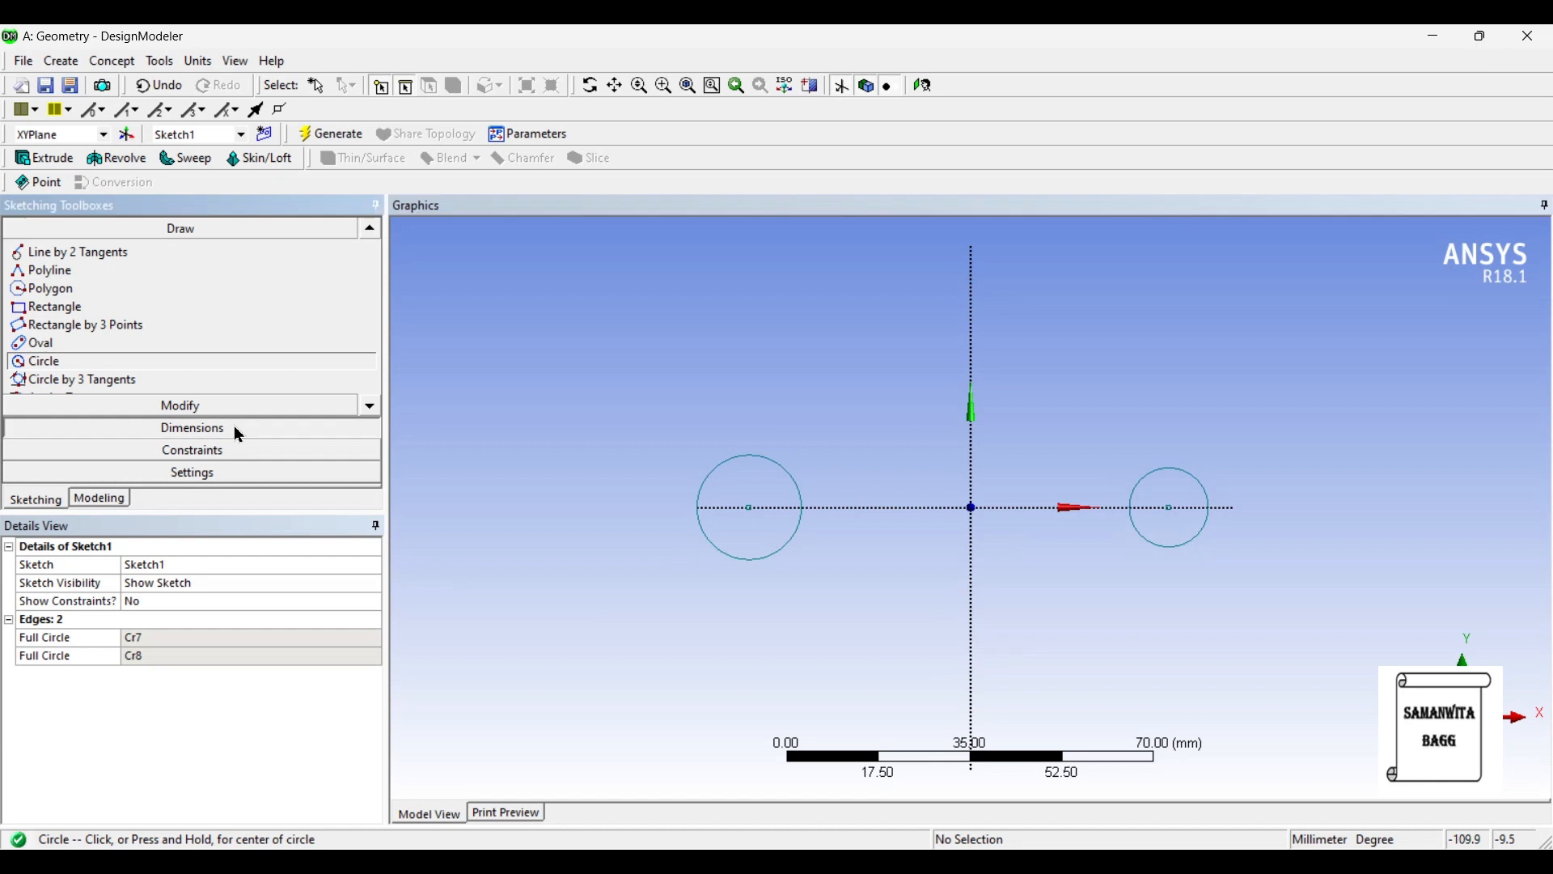
pyautogui.click(781, 468)
pyautogui.click(639, 413)
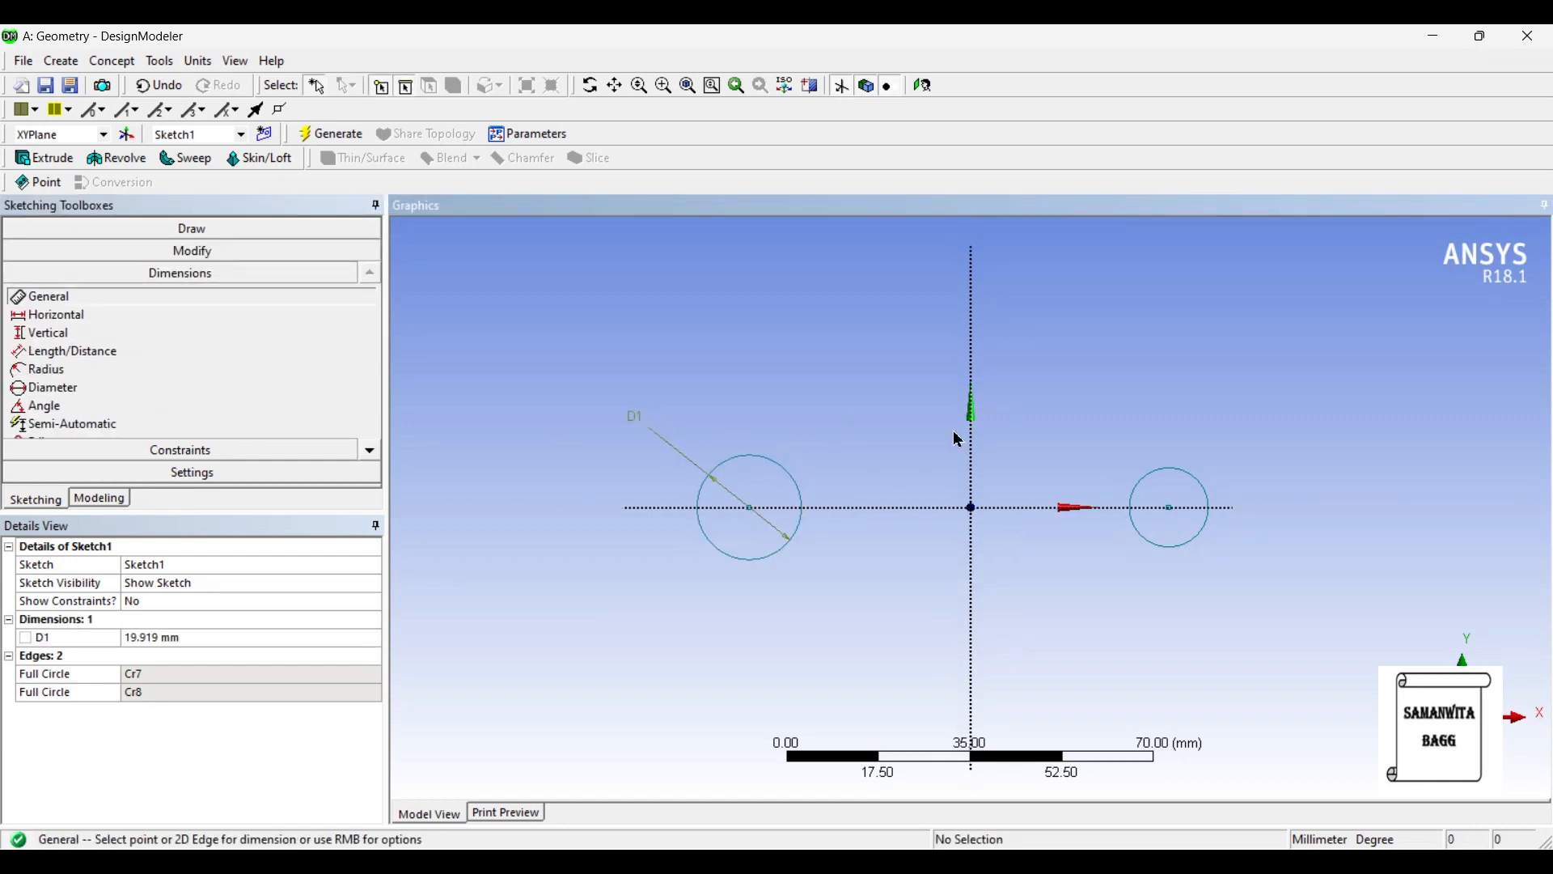
pyautogui.click(1178, 474)
pyautogui.click(1302, 426)
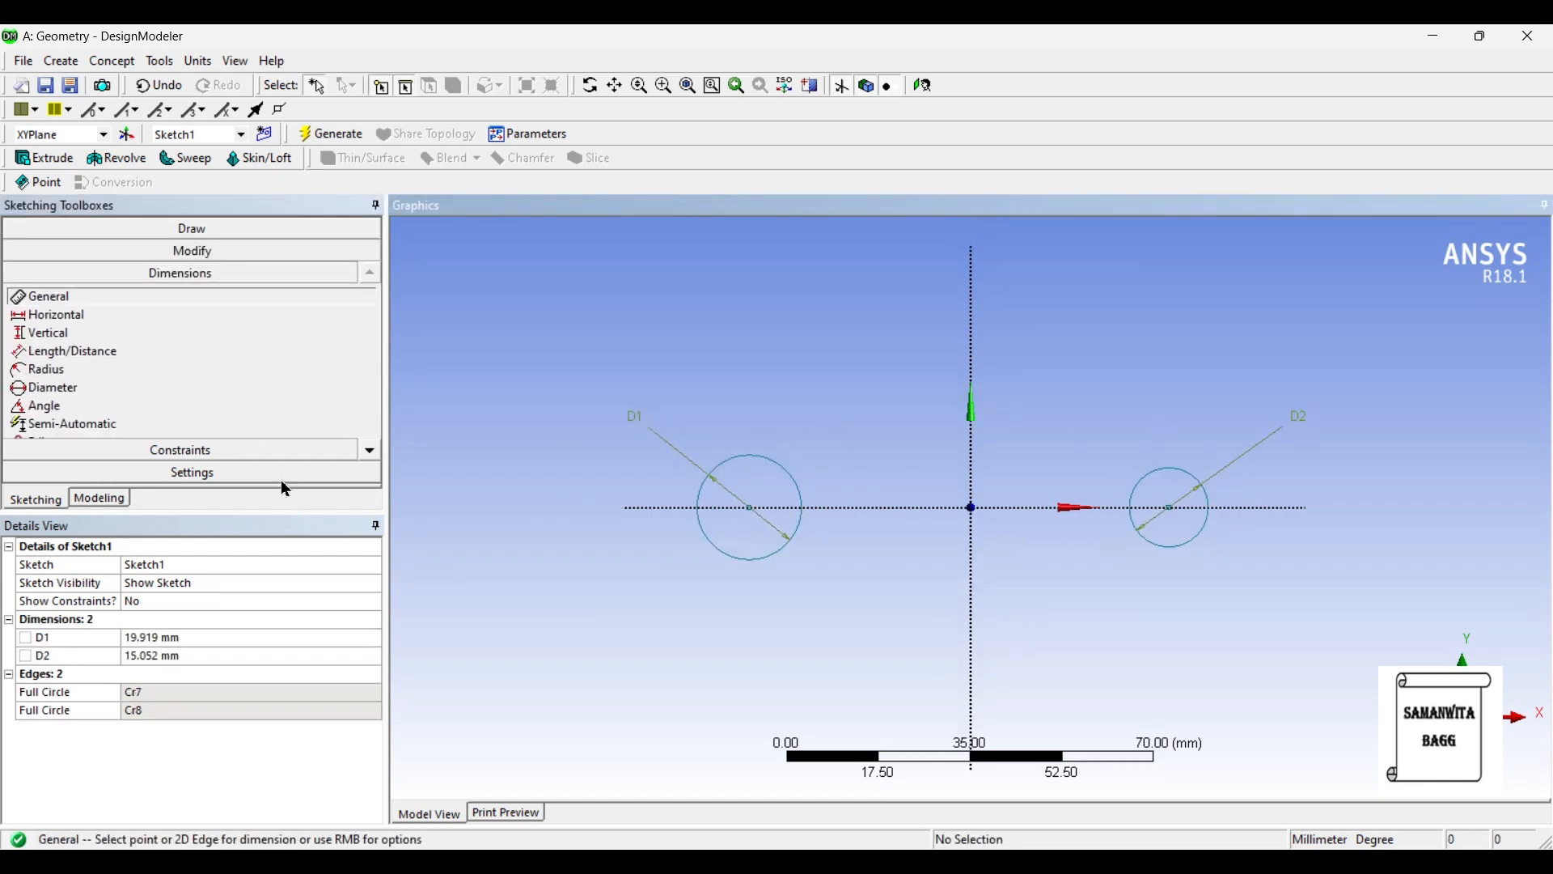
# - Set the diameter of the circle on the negative X side to 25 mm and the other circle's to 20 mm
pyautogui.click(183, 639)
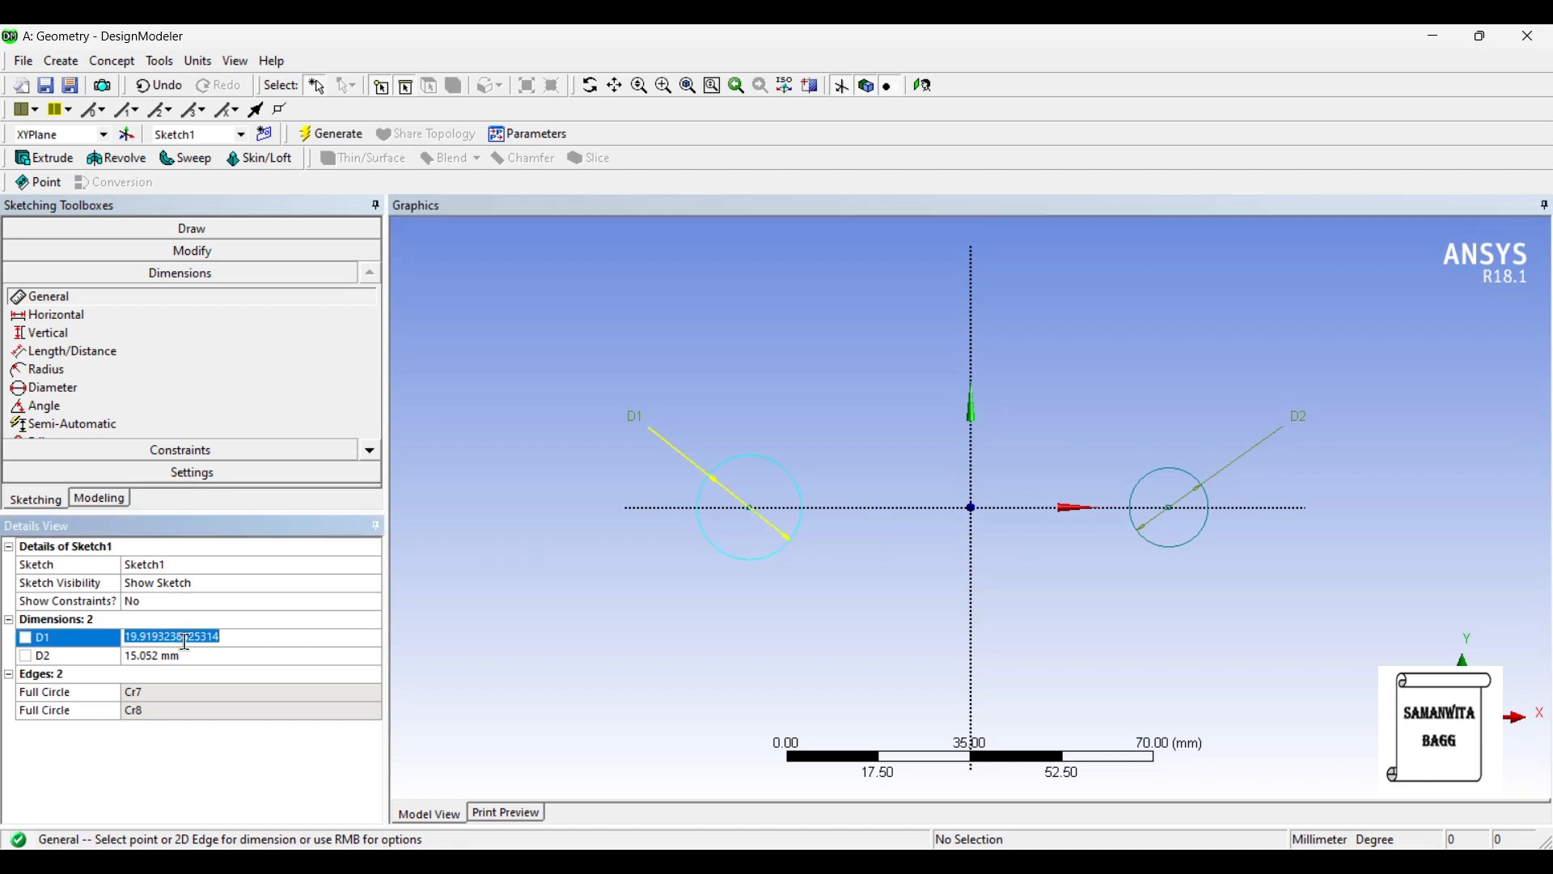
pyautogui.write('25')
pyautogui.press('Return')
pyautogui.click(188, 660)
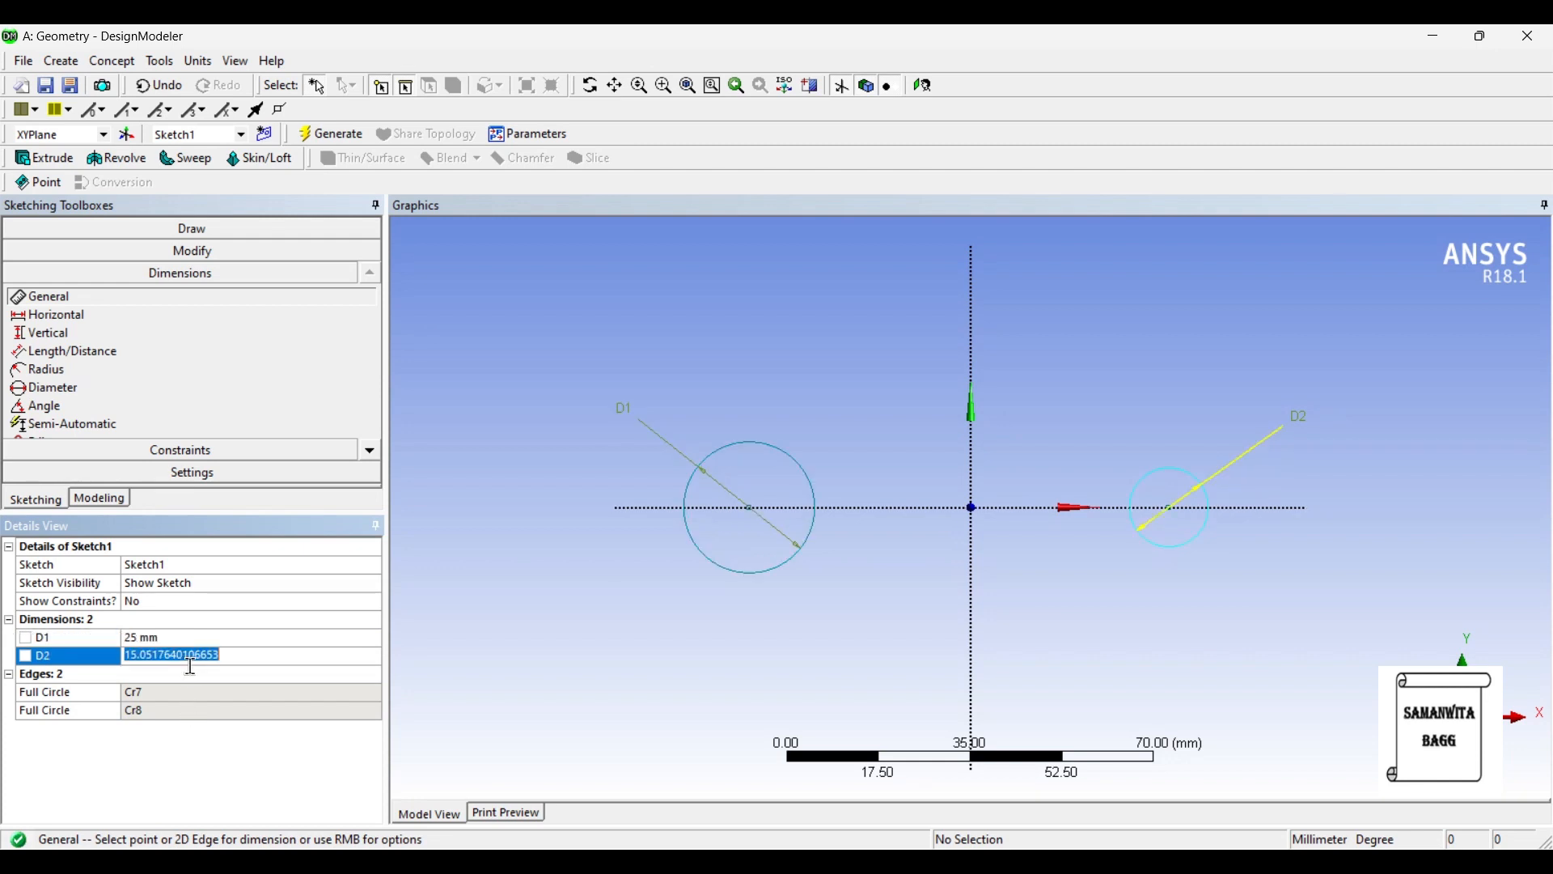
pyautogui.write('20')
pyautogui.press('Return')
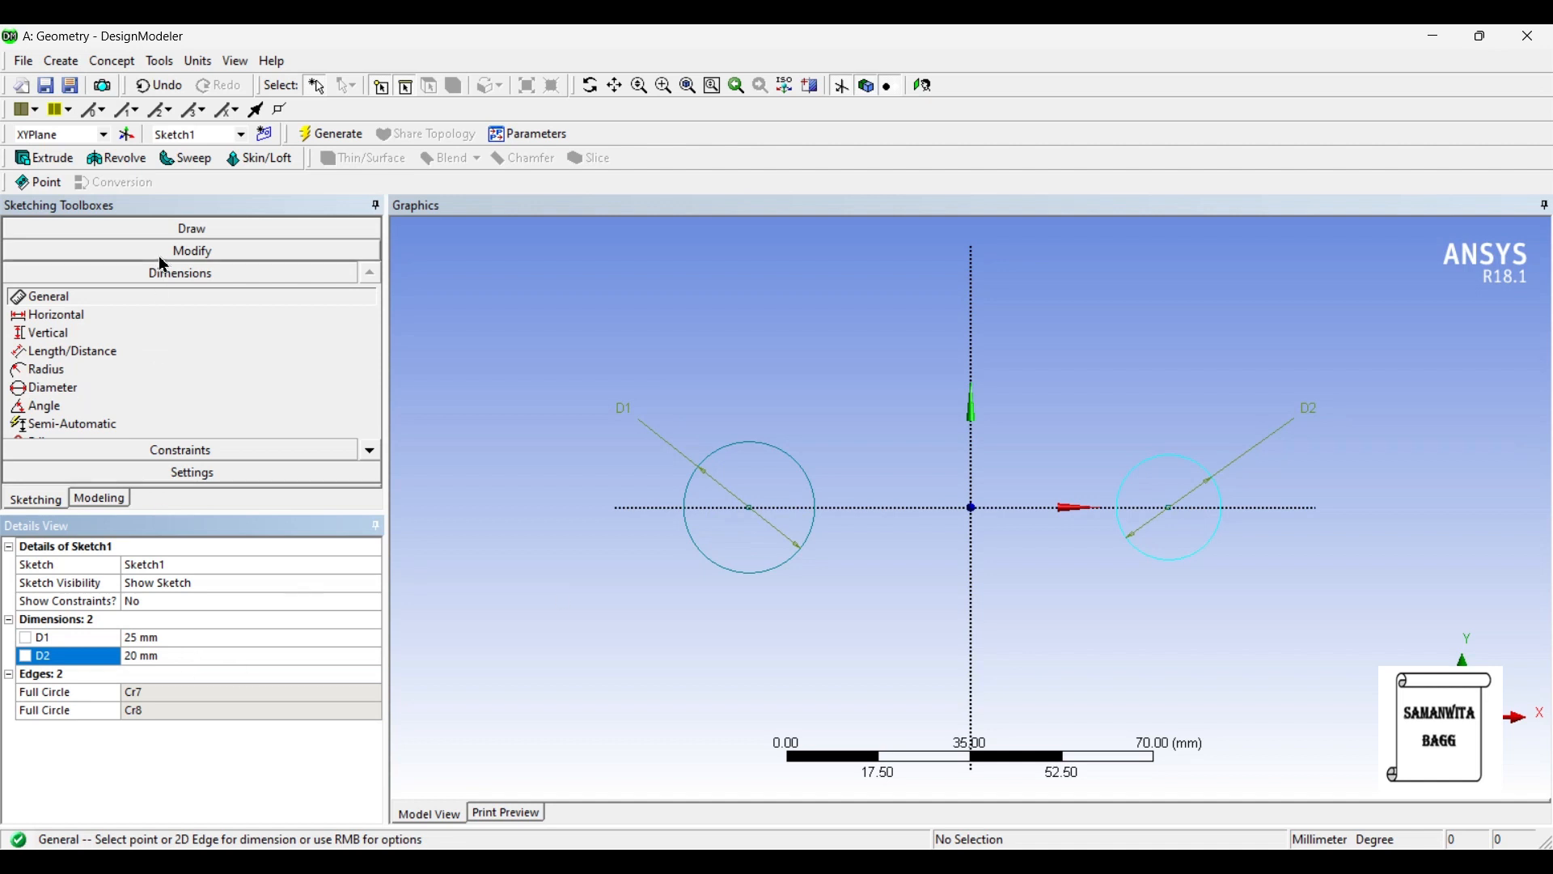
# - Draw two horizontal lines joining the circles, one above and one below the X axis, with their endpoints on the circles
pyautogui.click(149, 228)
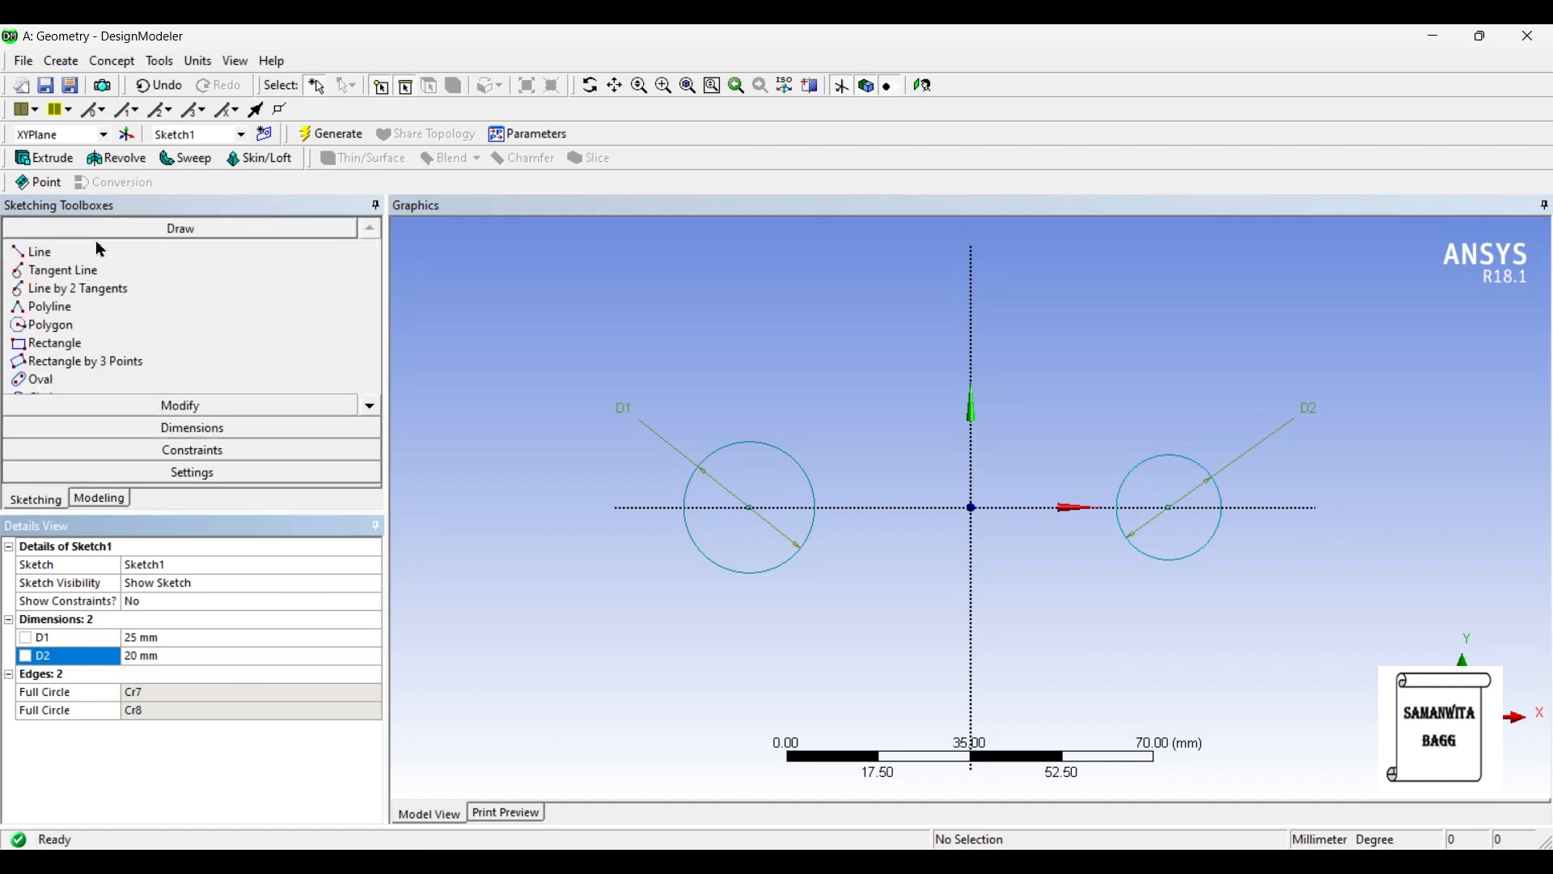
pyautogui.click(49, 252)
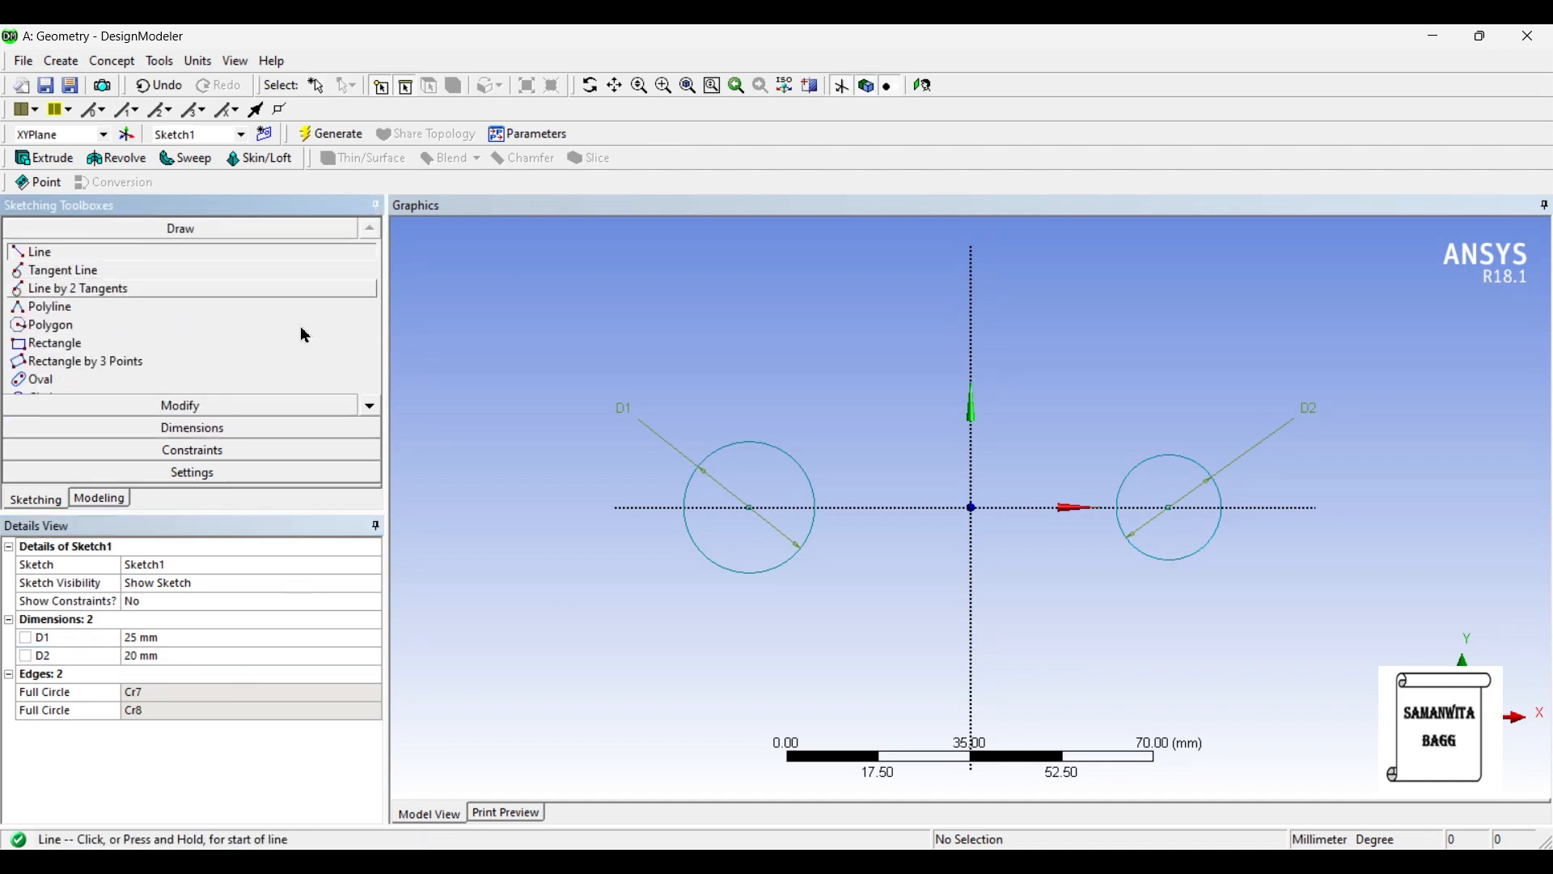
pyautogui.click(806, 470)
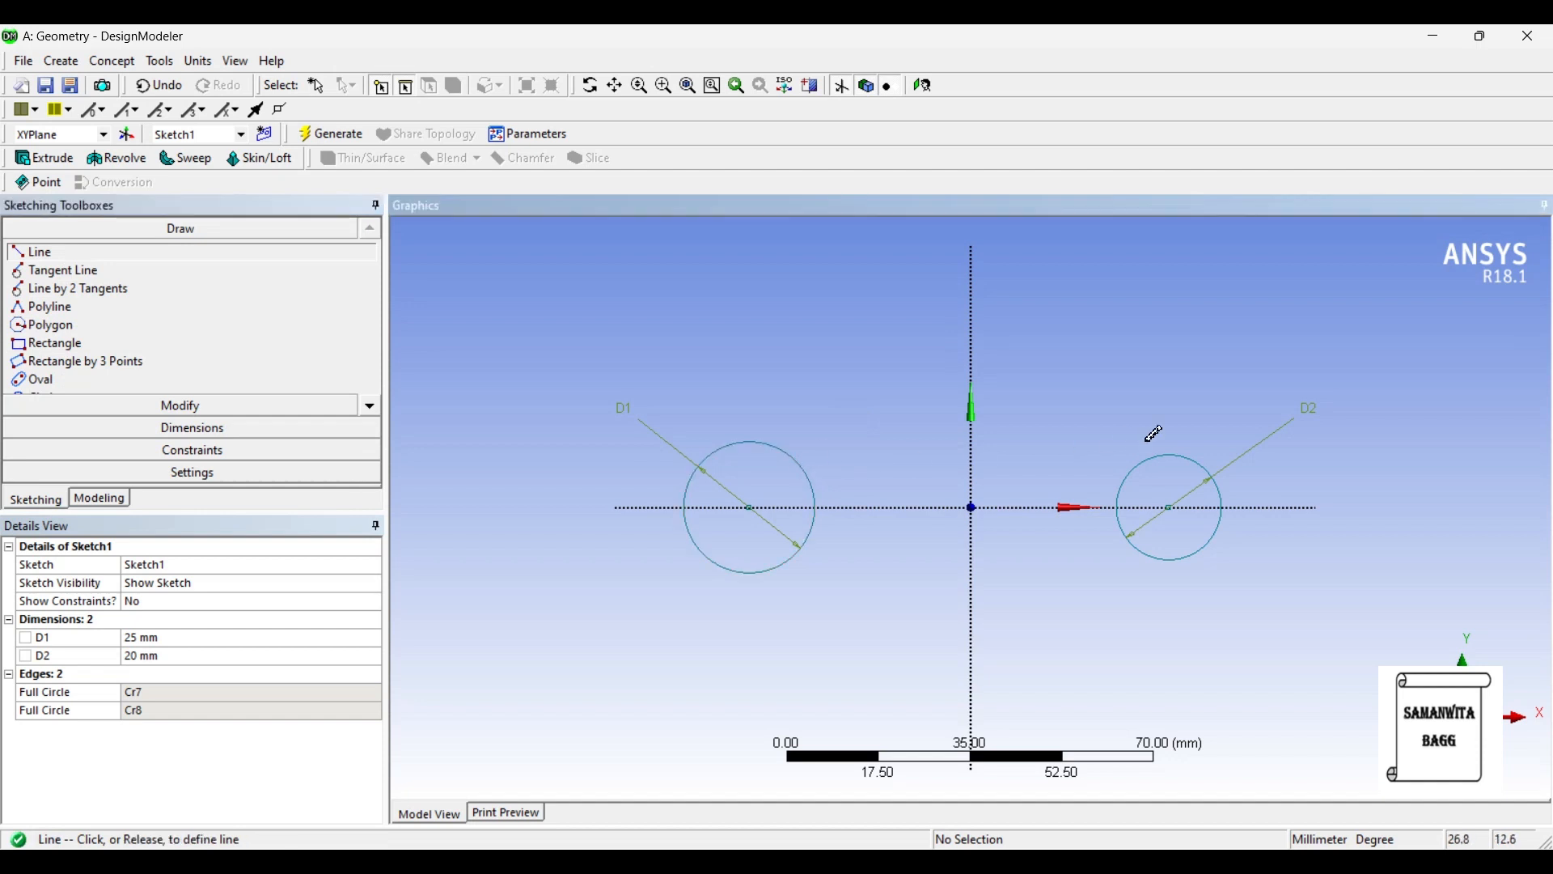
pyautogui.click(1130, 474)
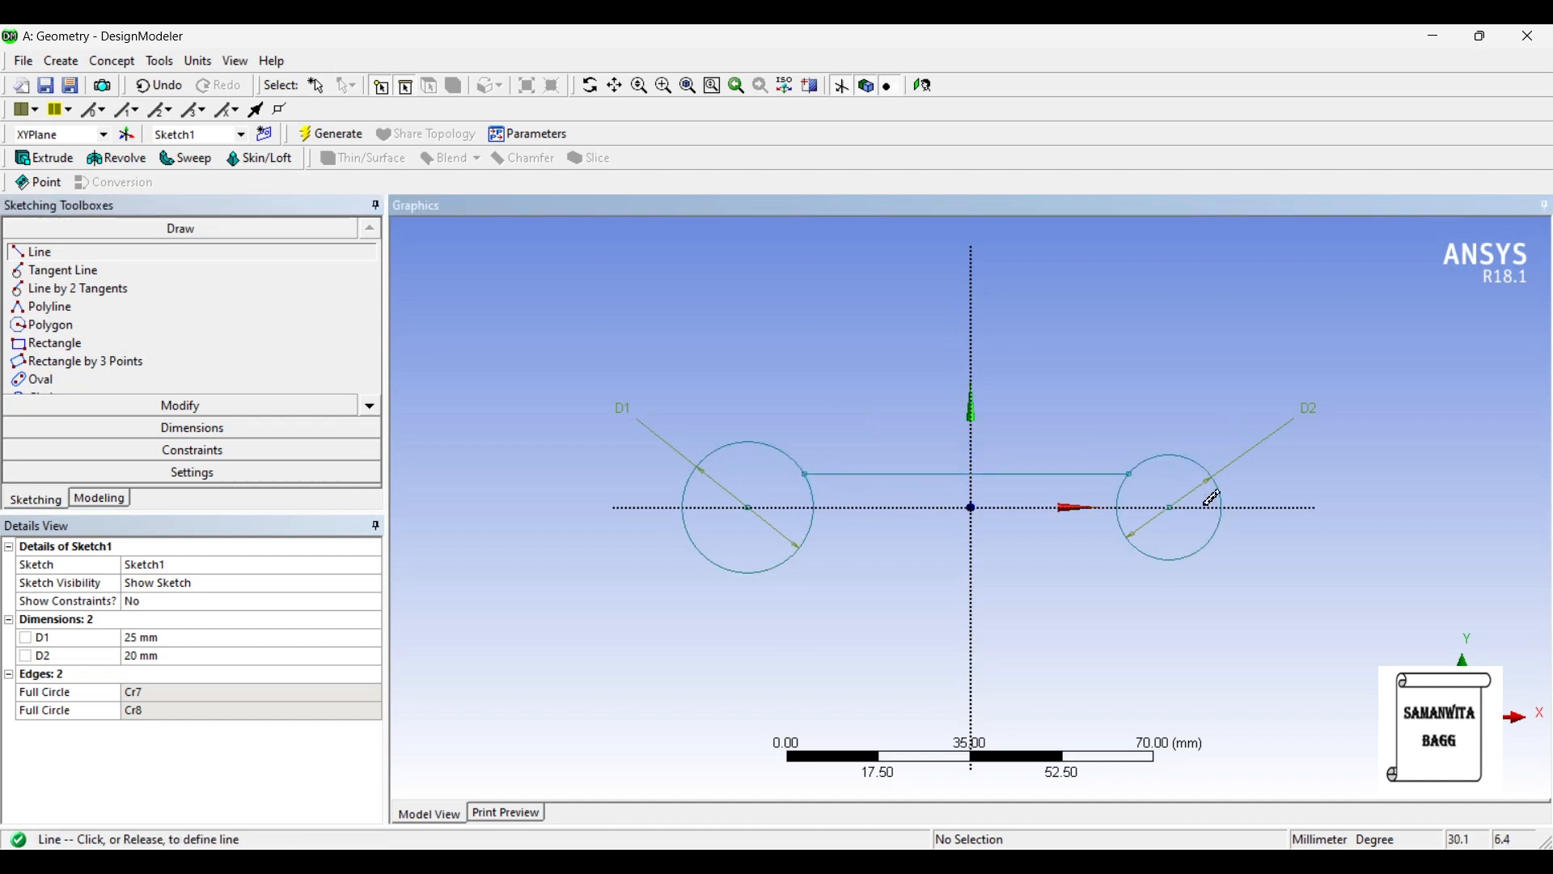
pyautogui.click(806, 537)
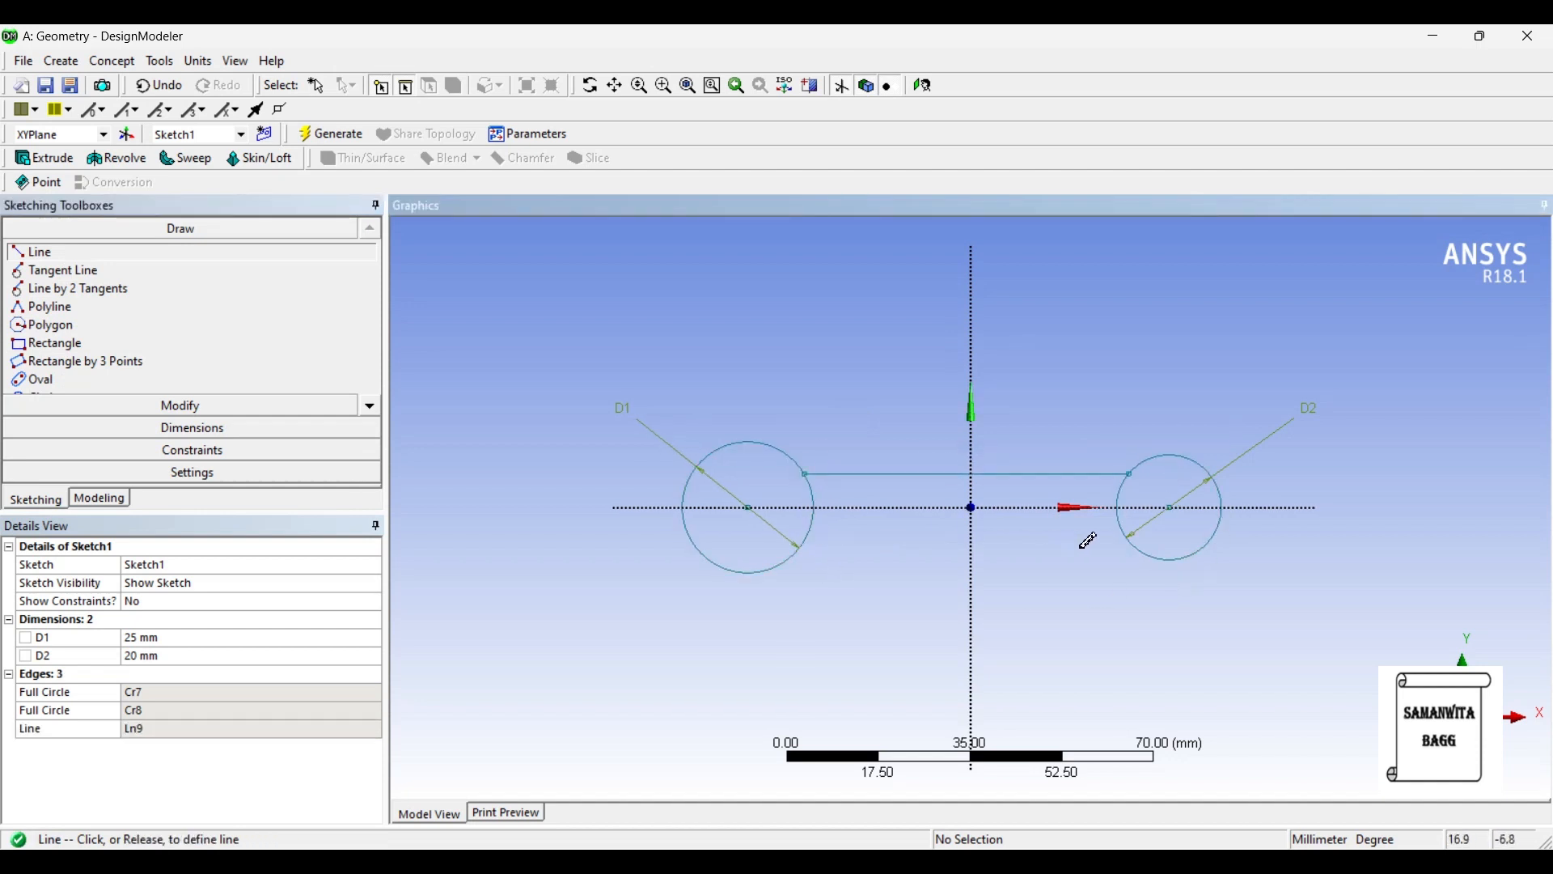
pyautogui.click(1126, 534)
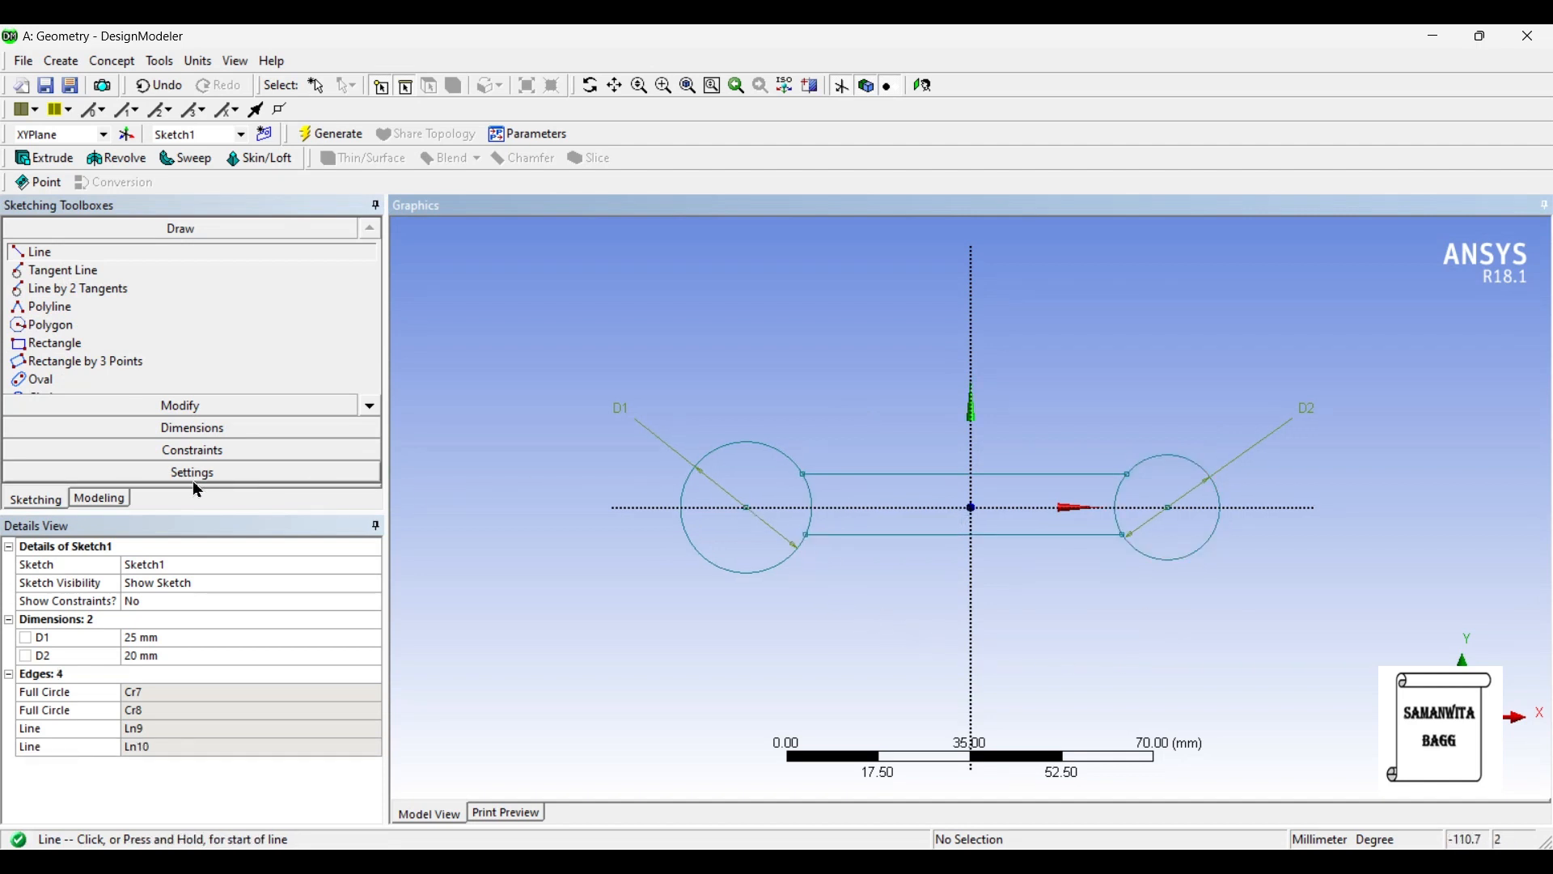
# - Dimension the upper connecting line's distance from the X axis and set it to 6 mm
pyautogui.click(206, 429)
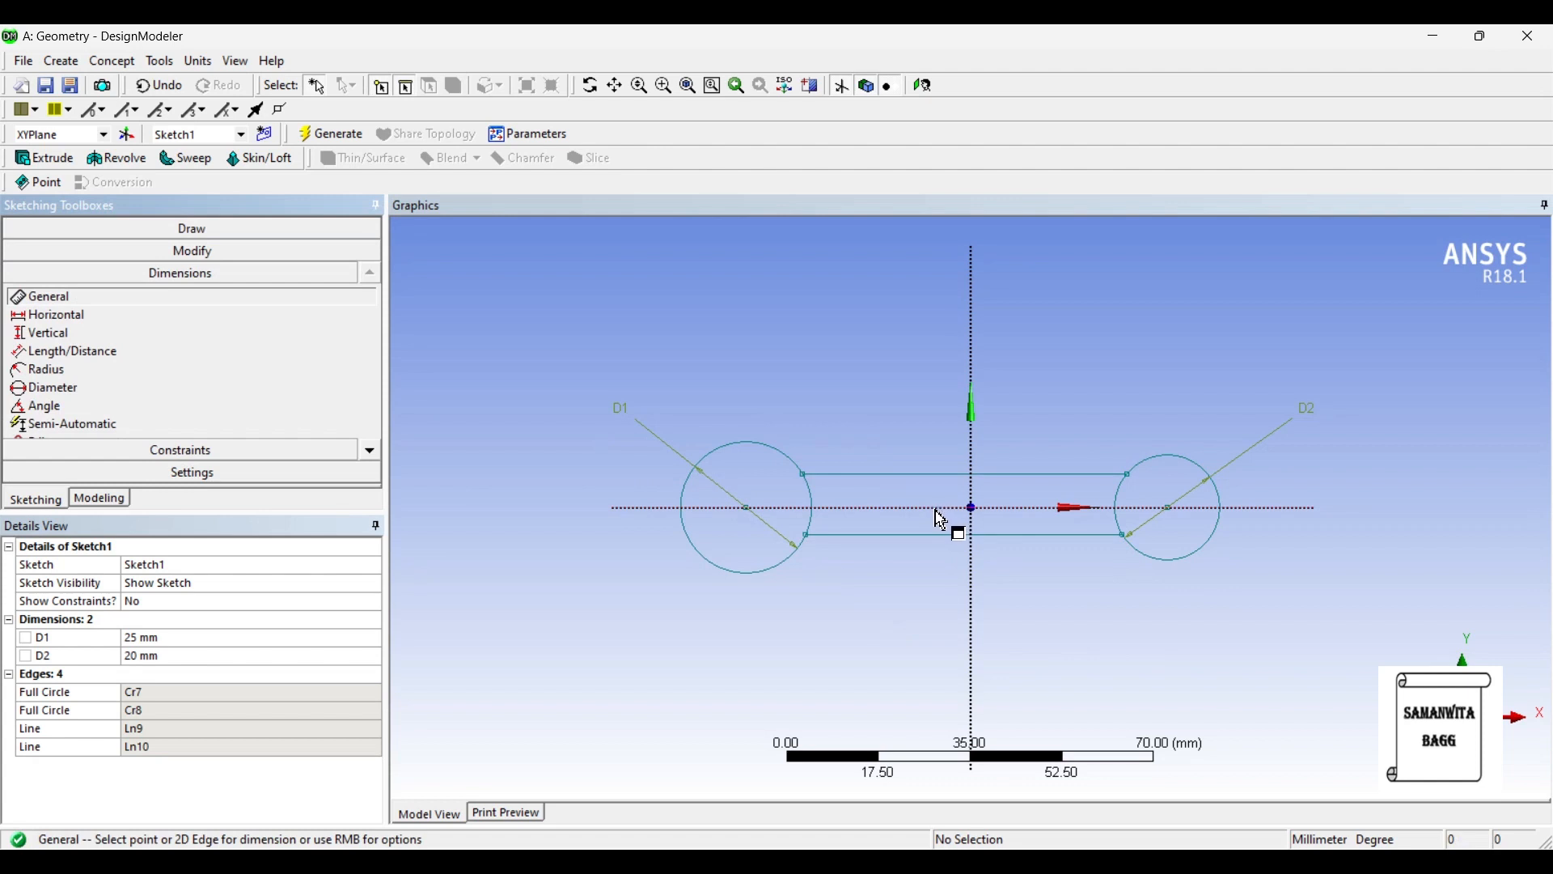
pyautogui.click(943, 478)
pyautogui.click(948, 485)
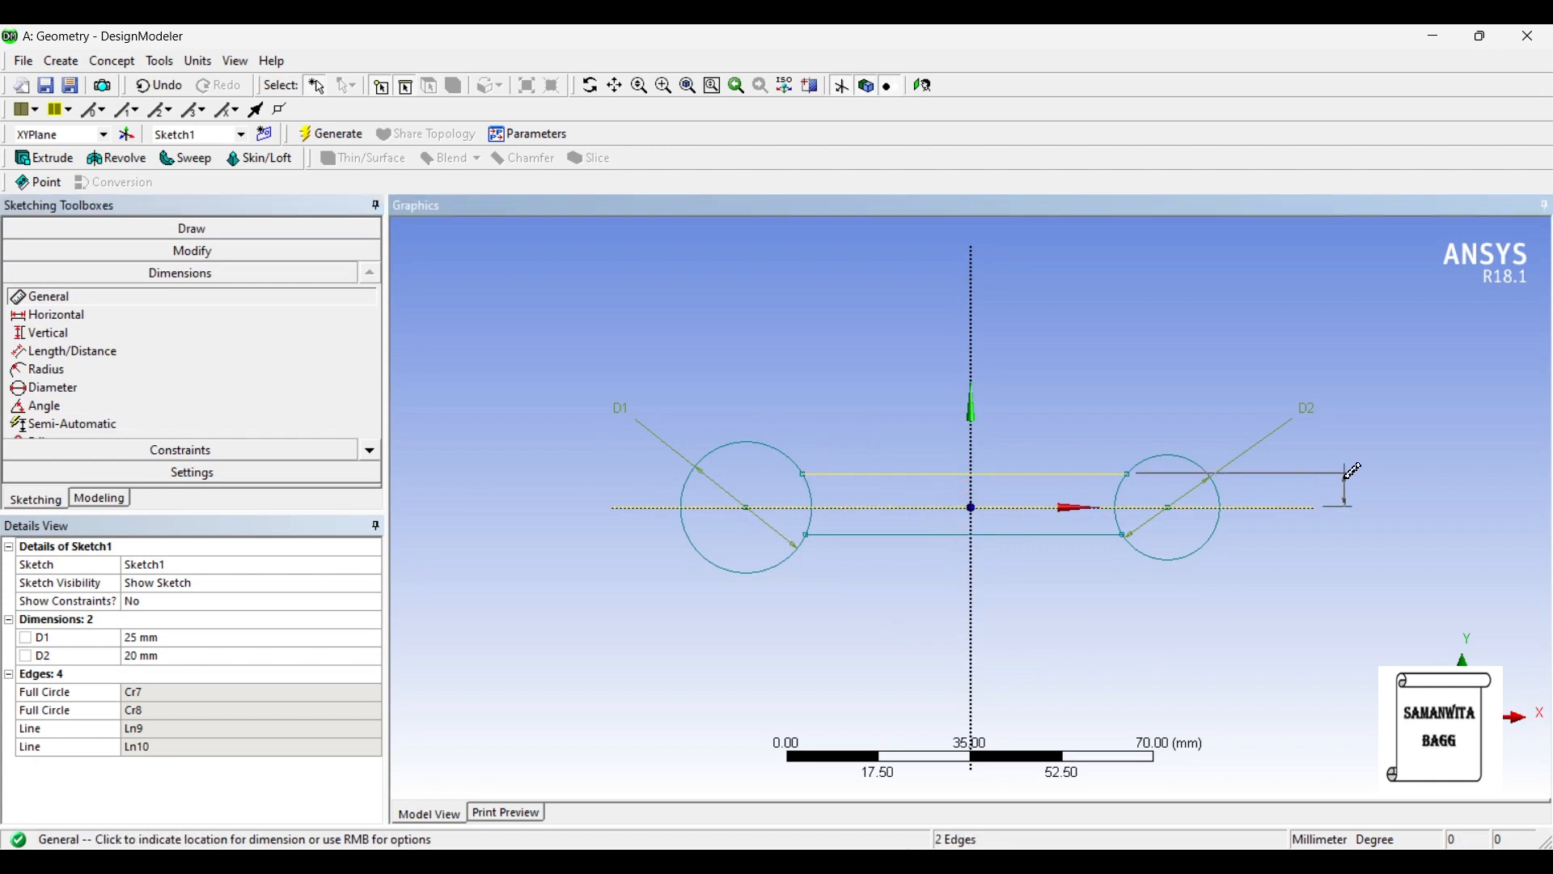
pyautogui.click(1349, 484)
pyautogui.click(162, 674)
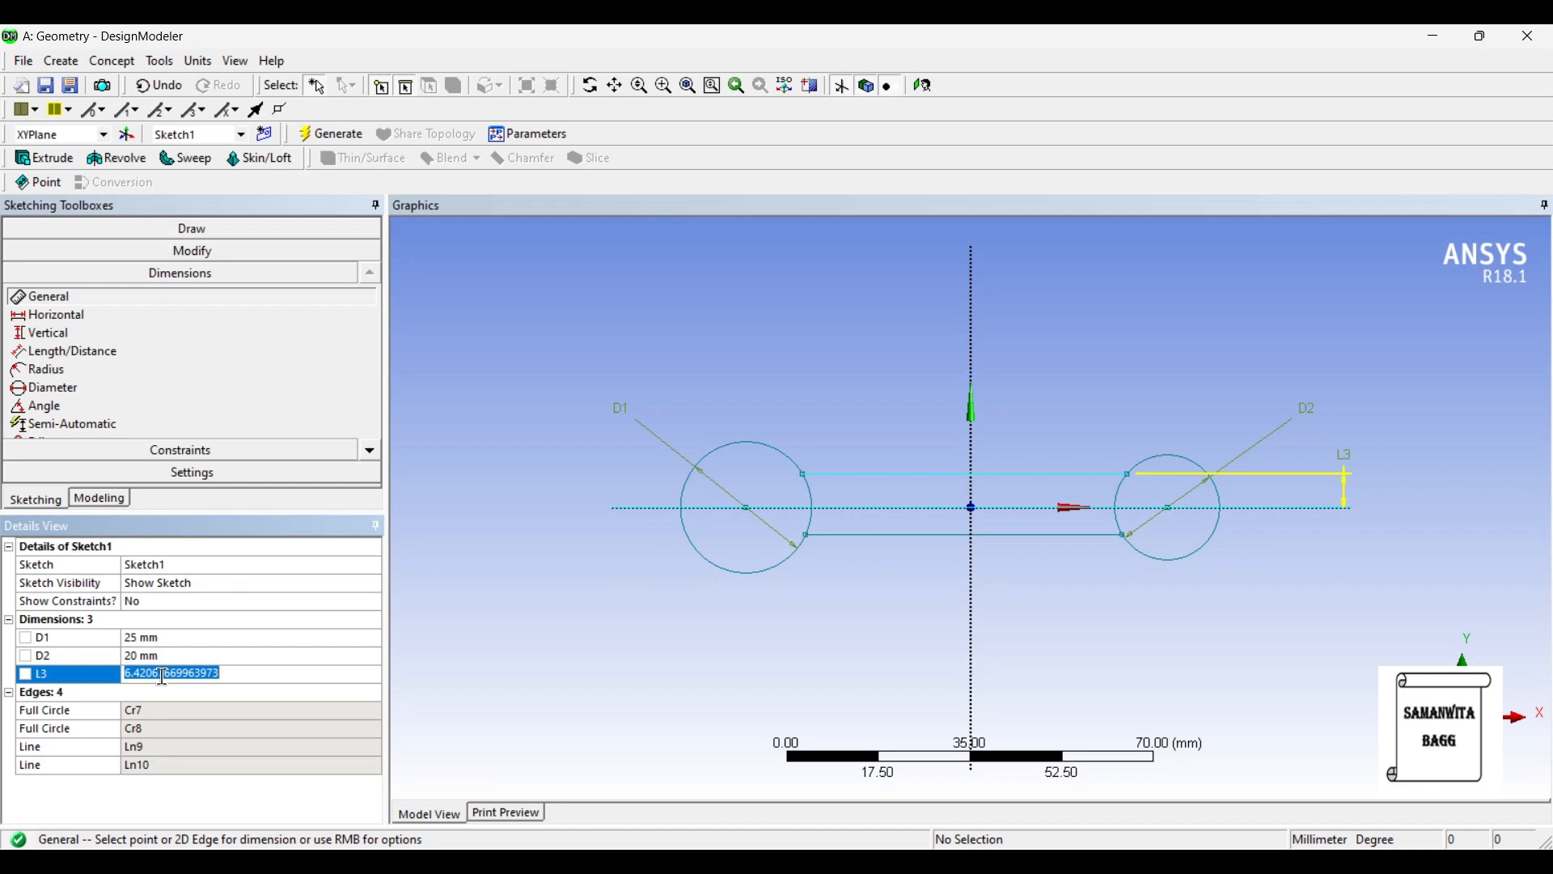
pyautogui.write('6')
pyautogui.press('Return')
# - Dimension the lower connecting line's distance from the X axis and set it to 6 mm
pyautogui.click(948, 522)
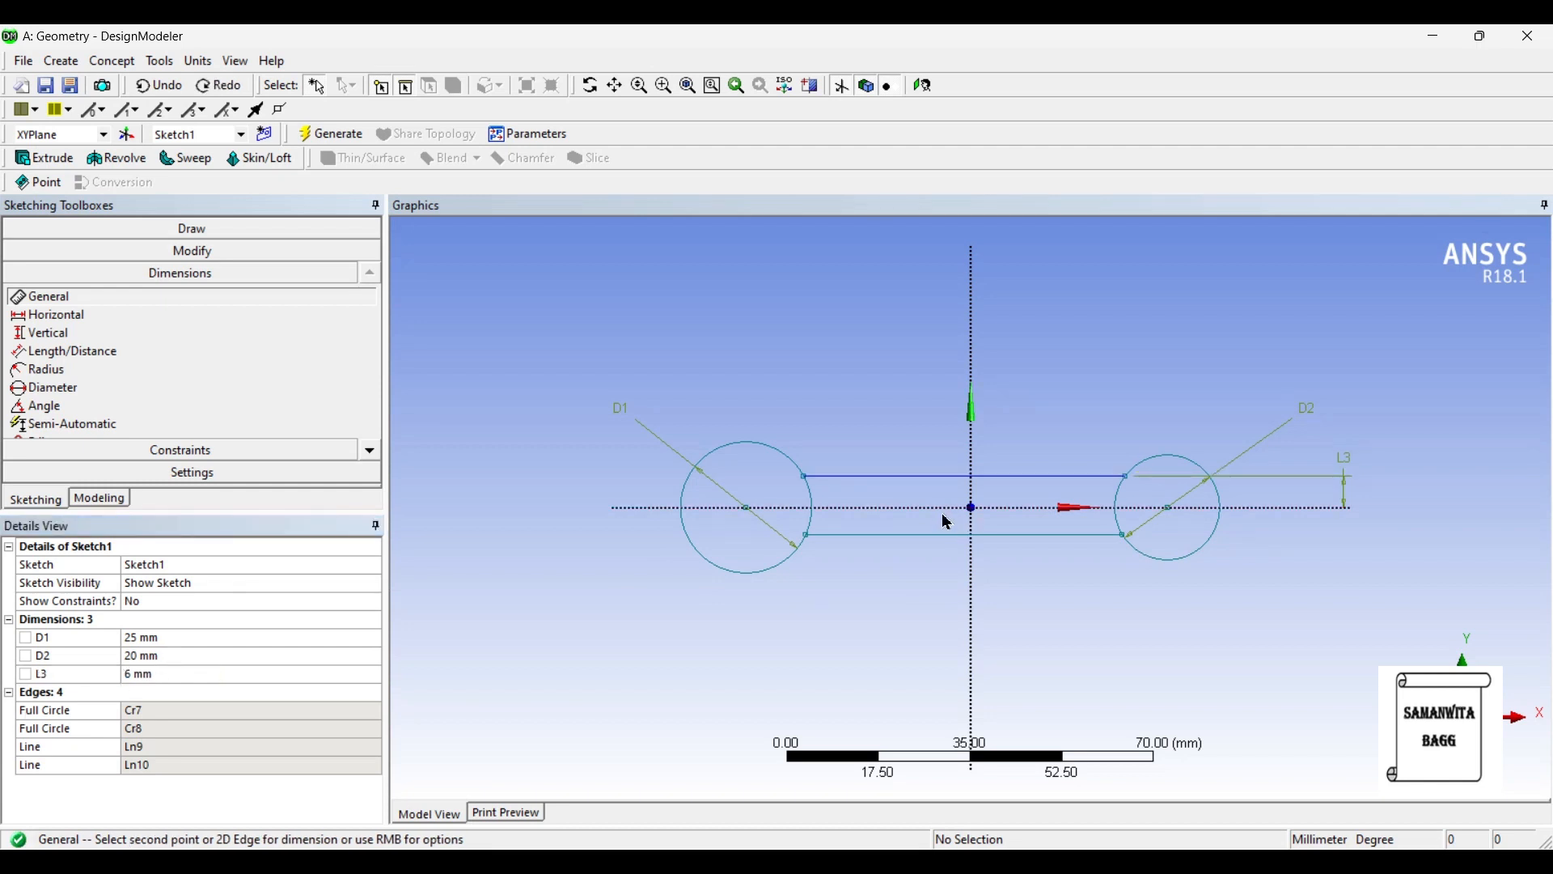
pyautogui.click(950, 535)
pyautogui.click(950, 544)
pyautogui.click(1331, 556)
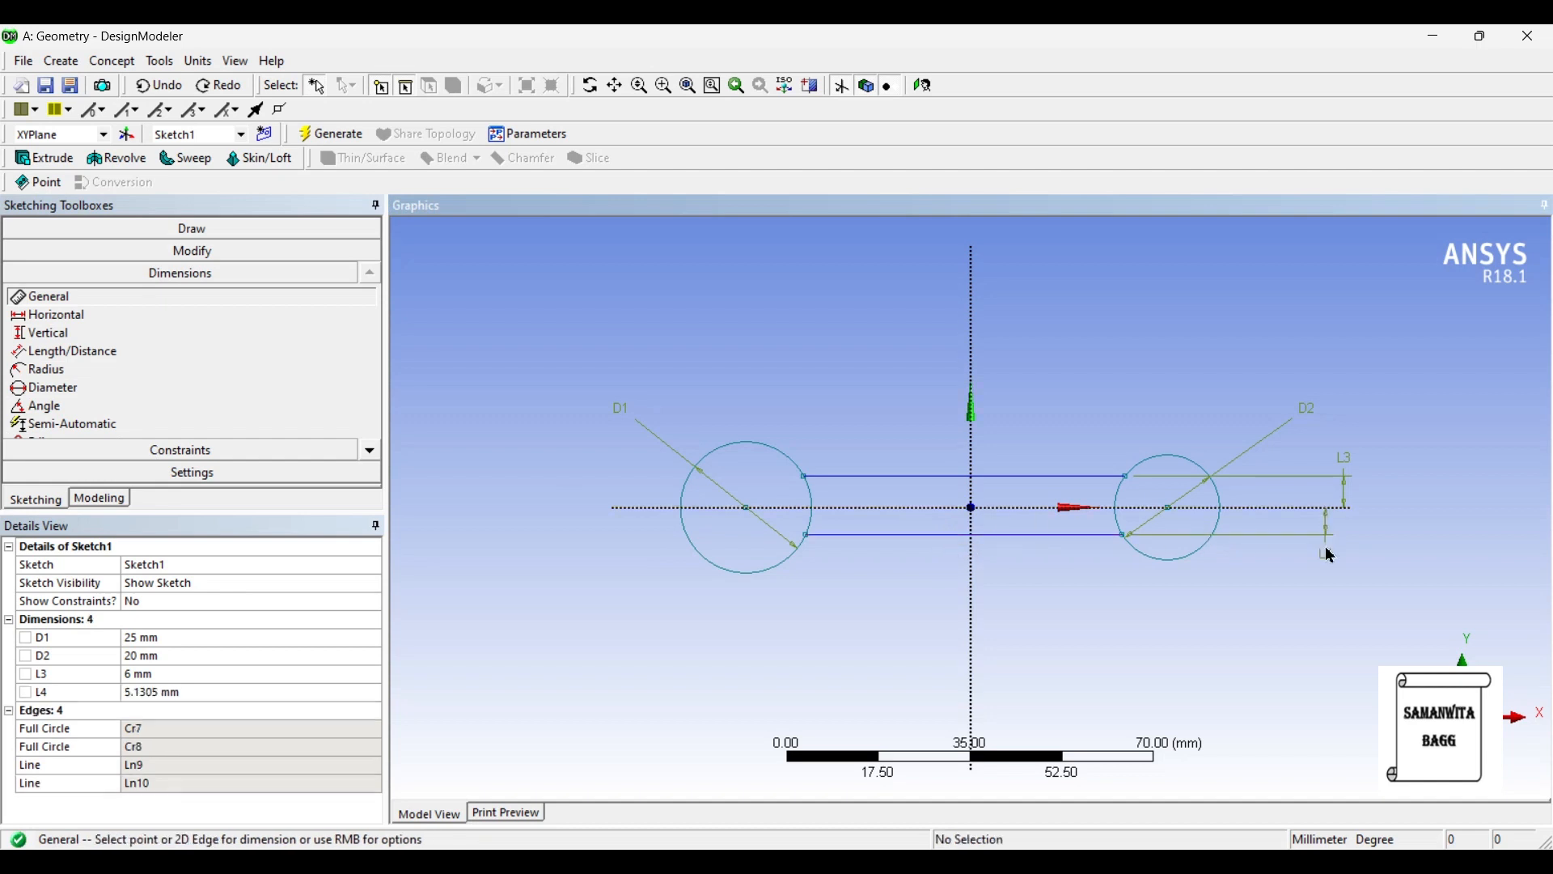
pyautogui.click(162, 686)
pyautogui.write('6')
pyautogui.press('Return')
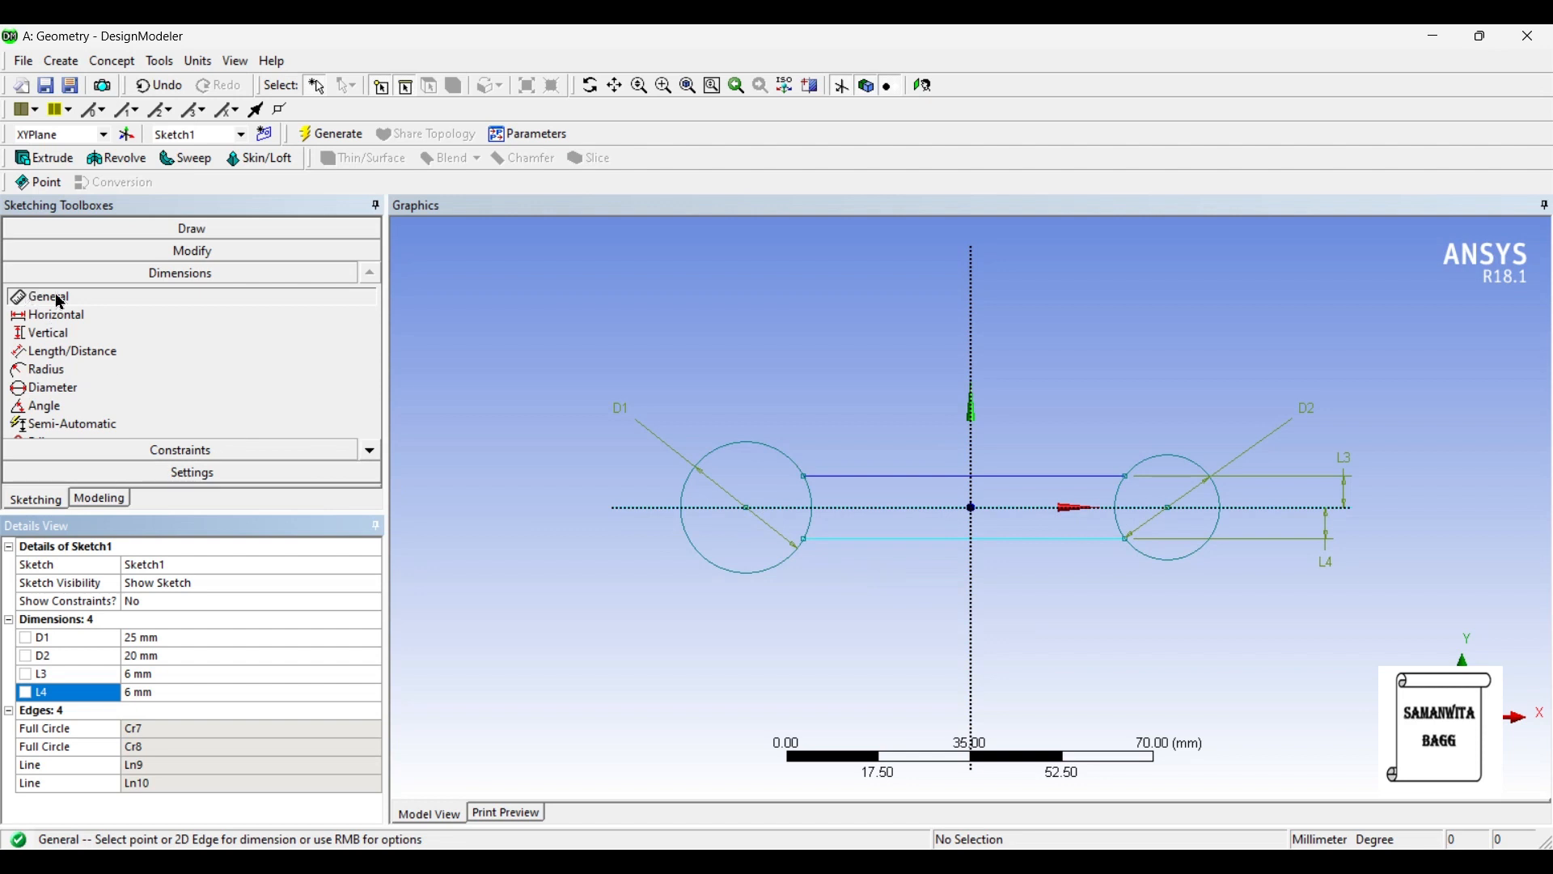
# - Draw a six-sided polygon inside each circle, centred on the circle's centre with a vertical side facing the connecting lines
pyautogui.click(184, 230)
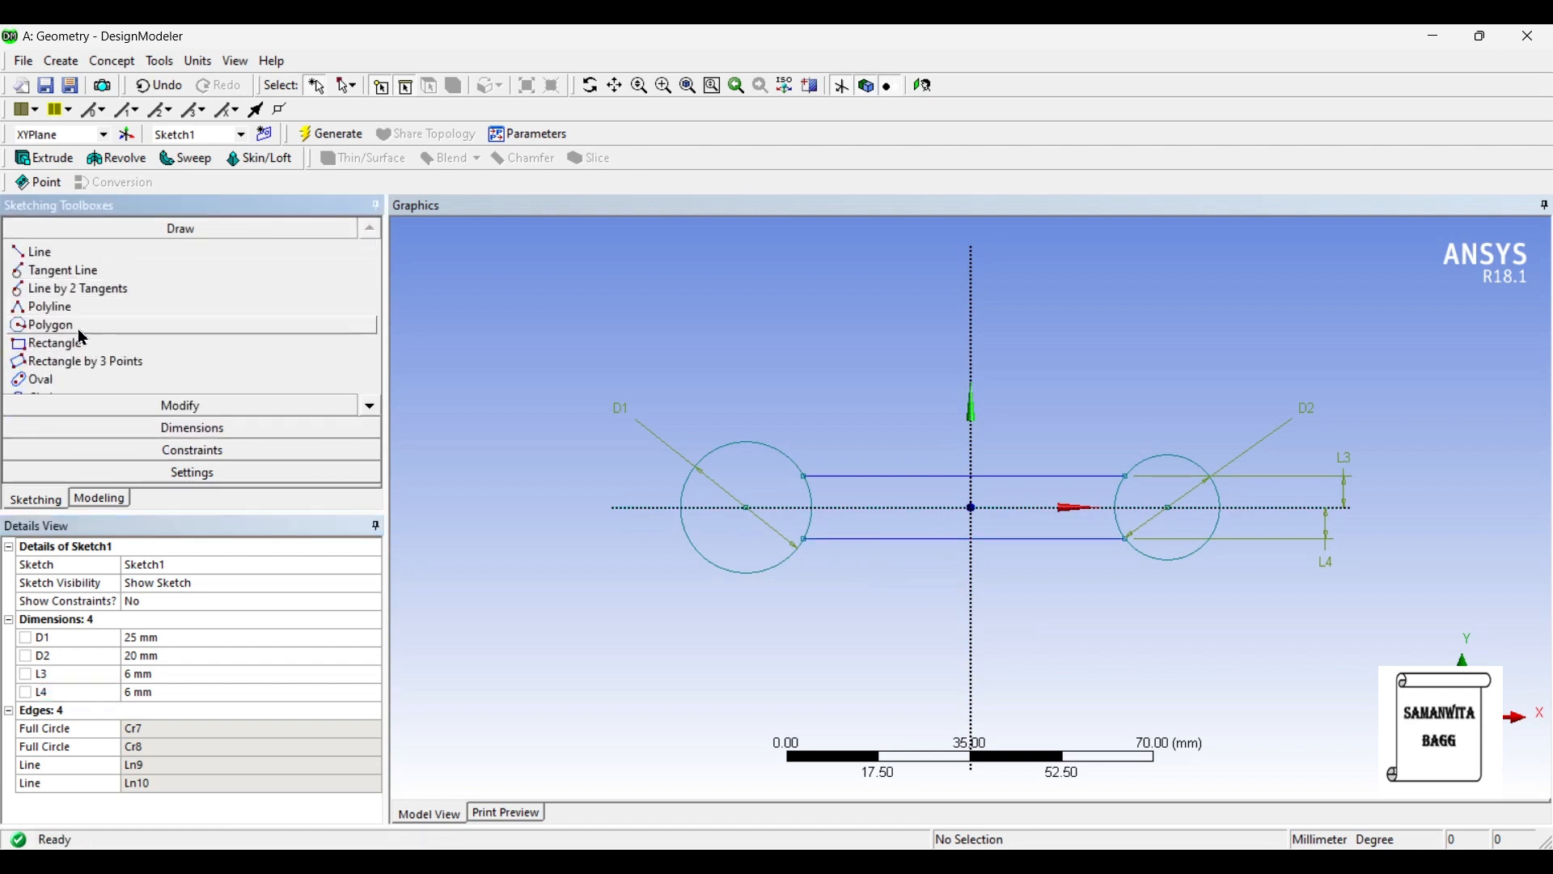
pyautogui.click(48, 325)
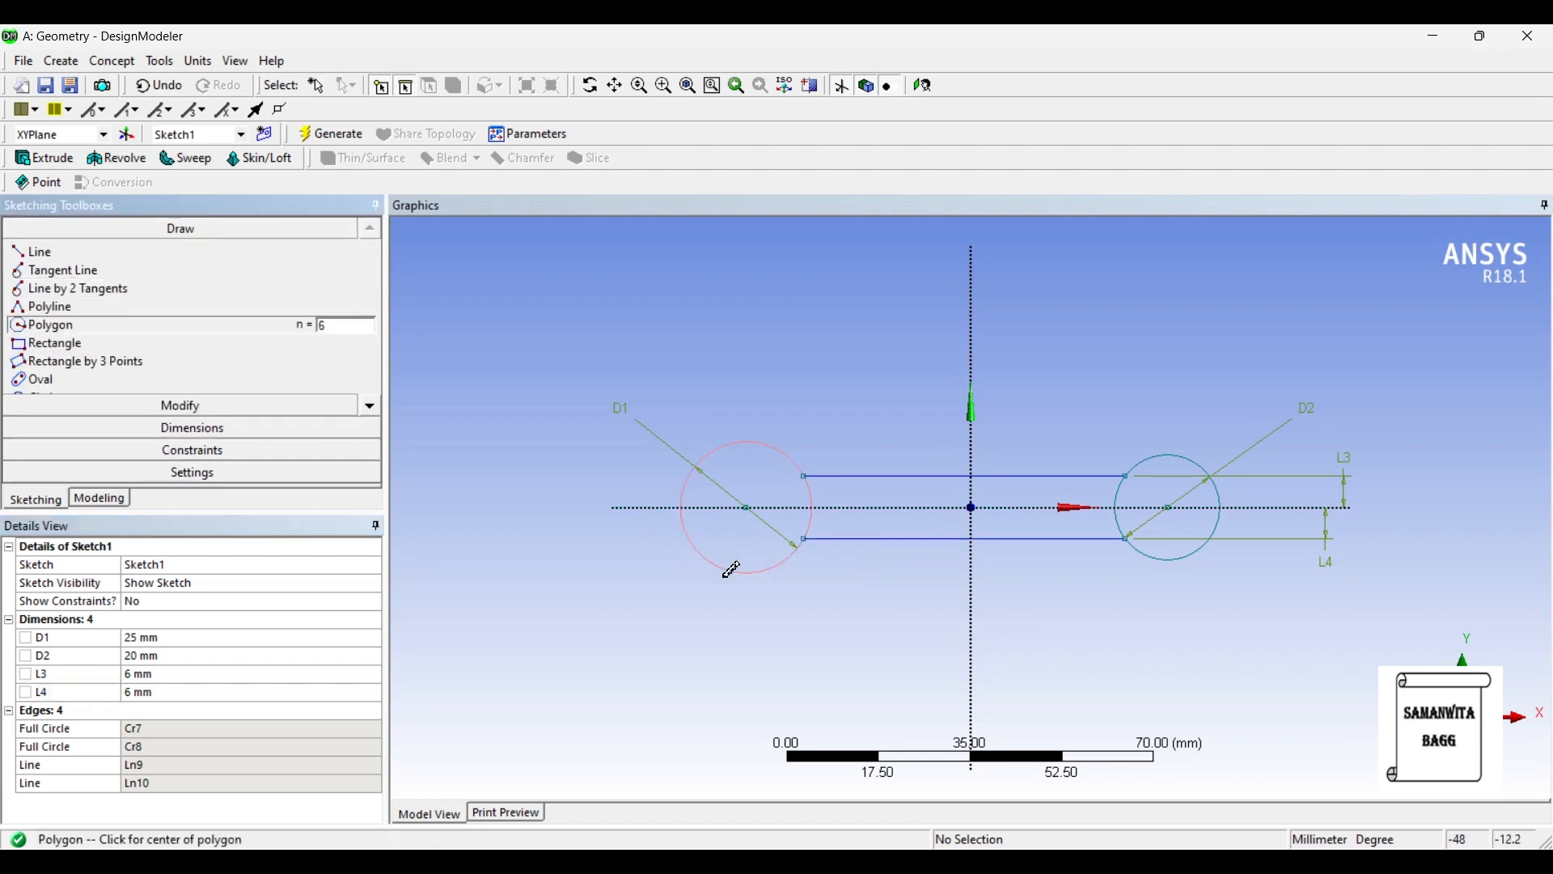
pyautogui.click(756, 508)
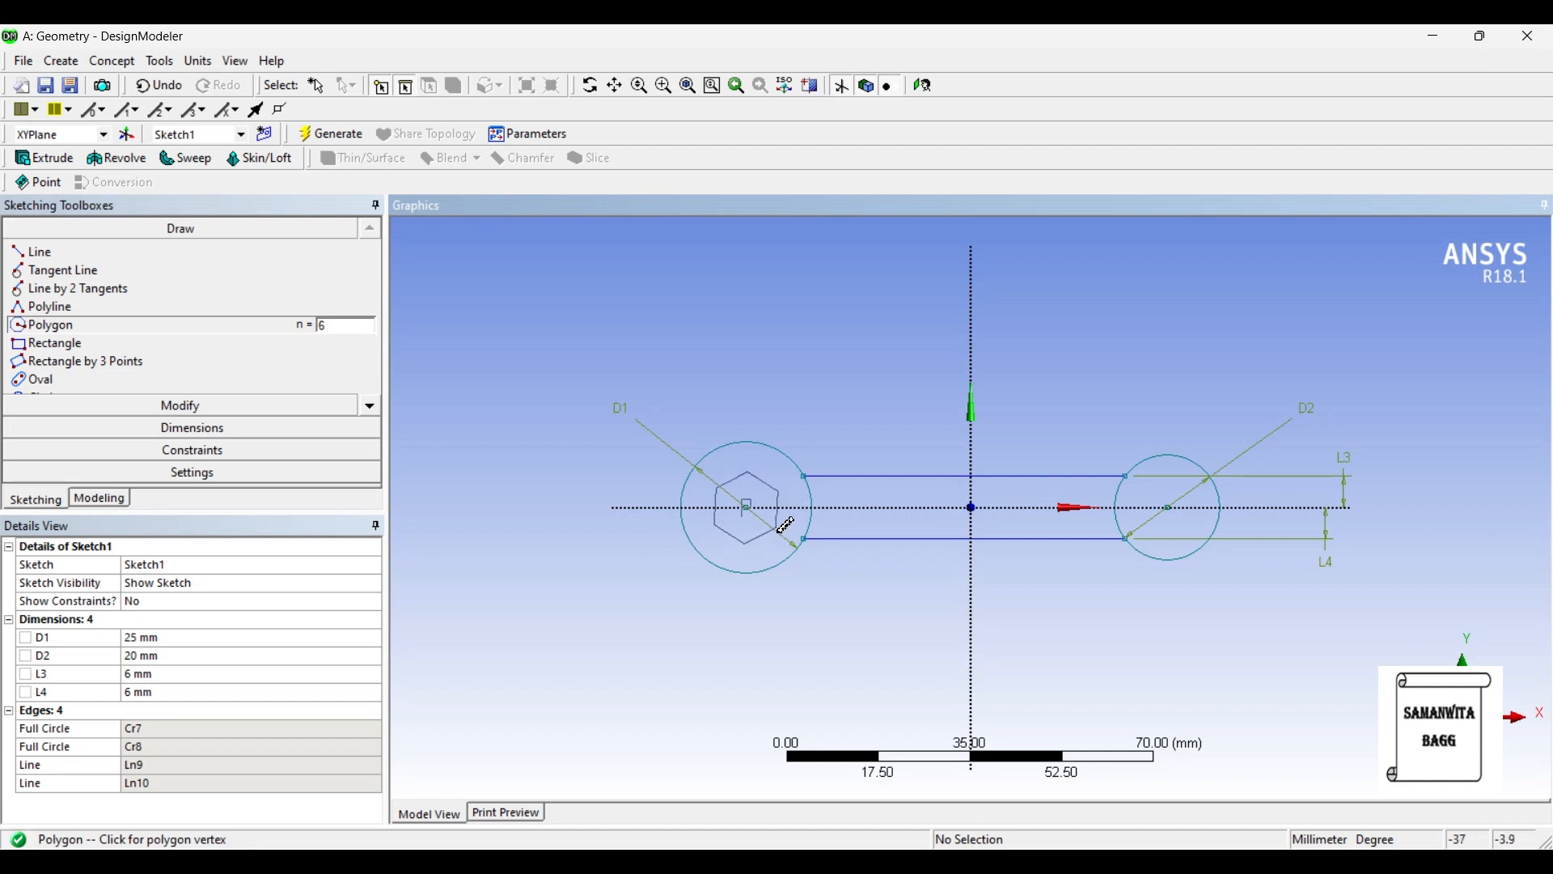
pyautogui.click(781, 529)
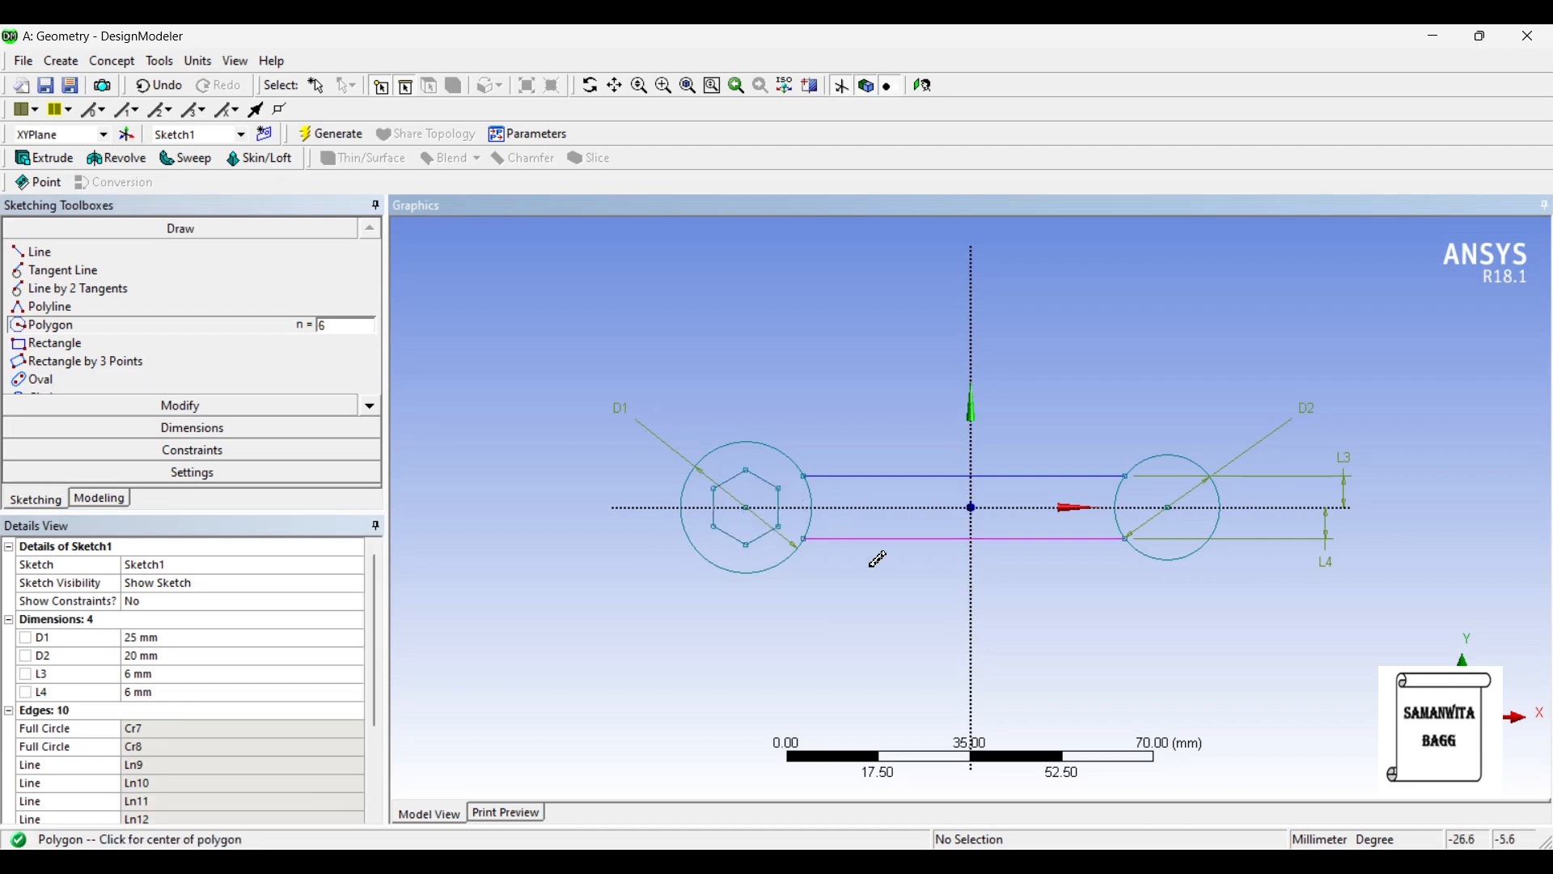
pyautogui.click(1168, 508)
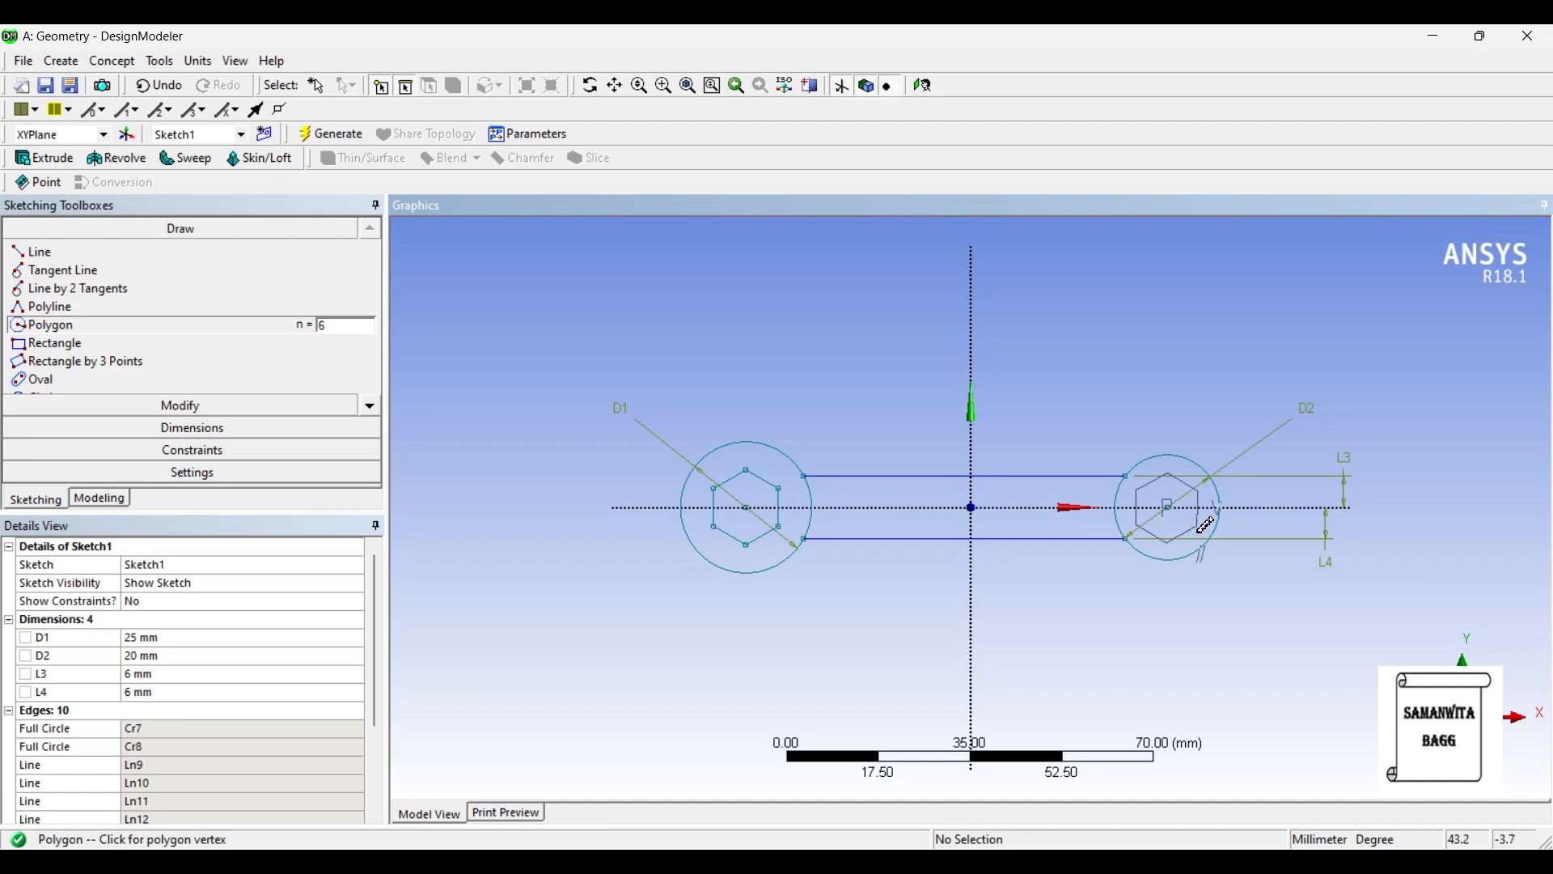
pyautogui.click(1201, 527)
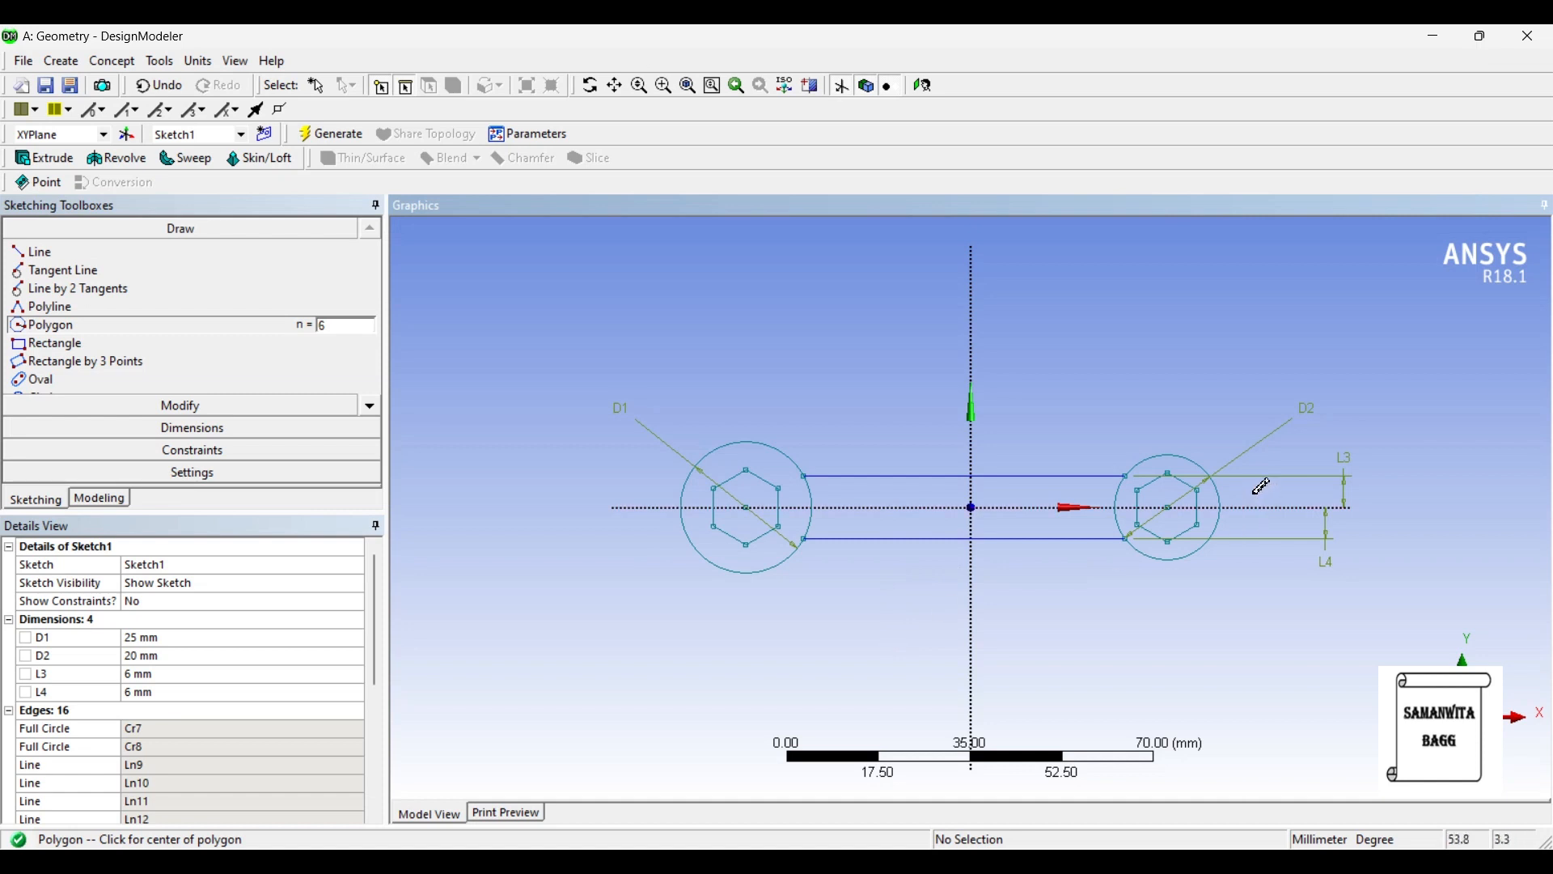
# - Add a general dimension to one upper side of each hexagon
pyautogui.click(250, 429)
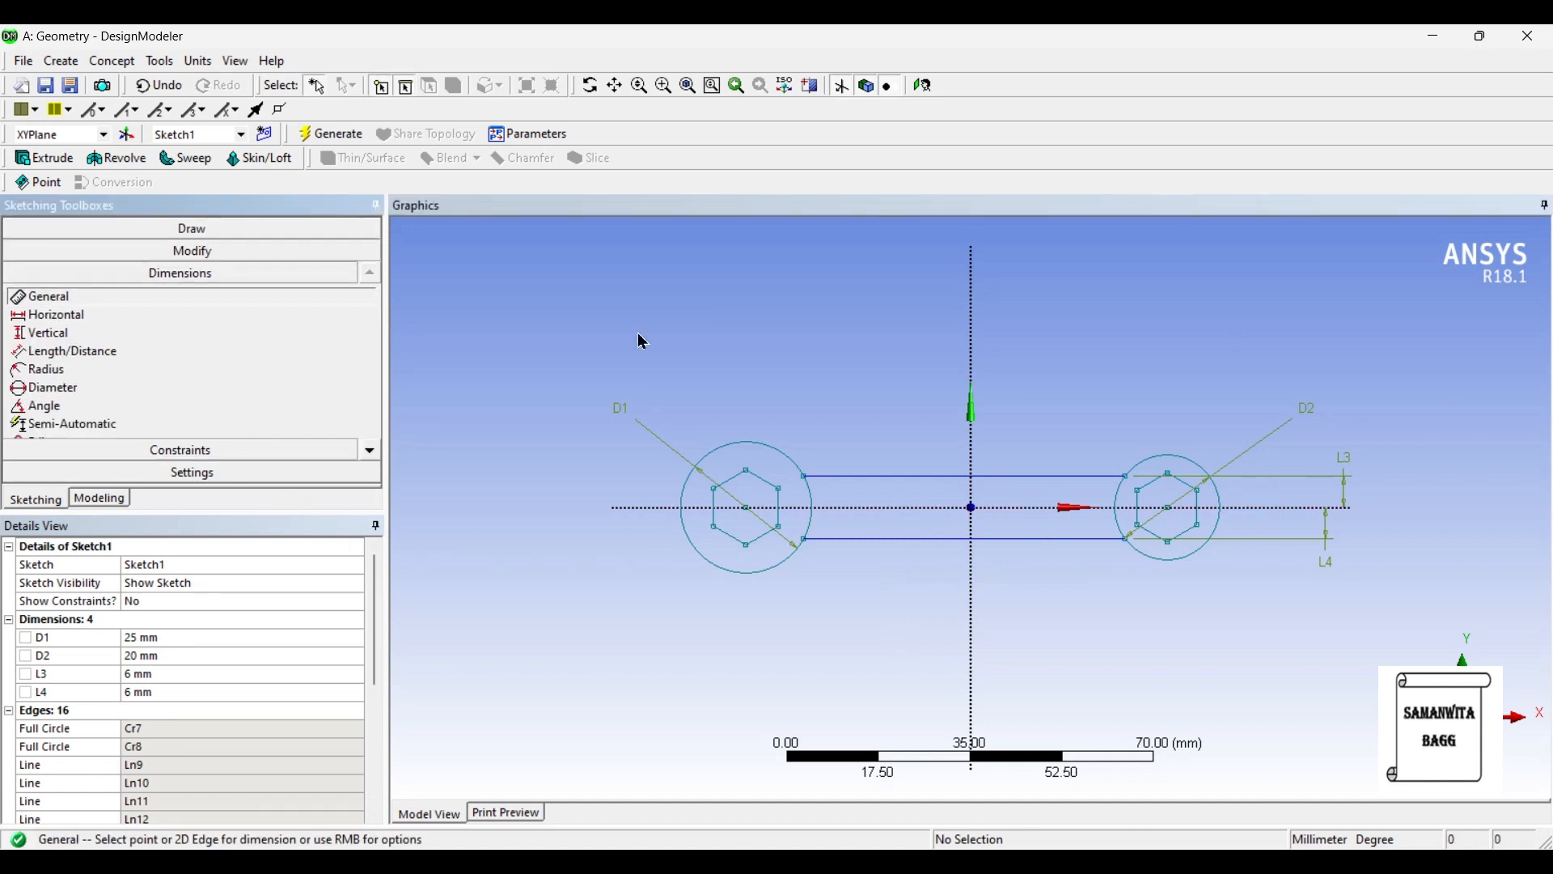
pyautogui.click(738, 476)
pyautogui.click(708, 398)
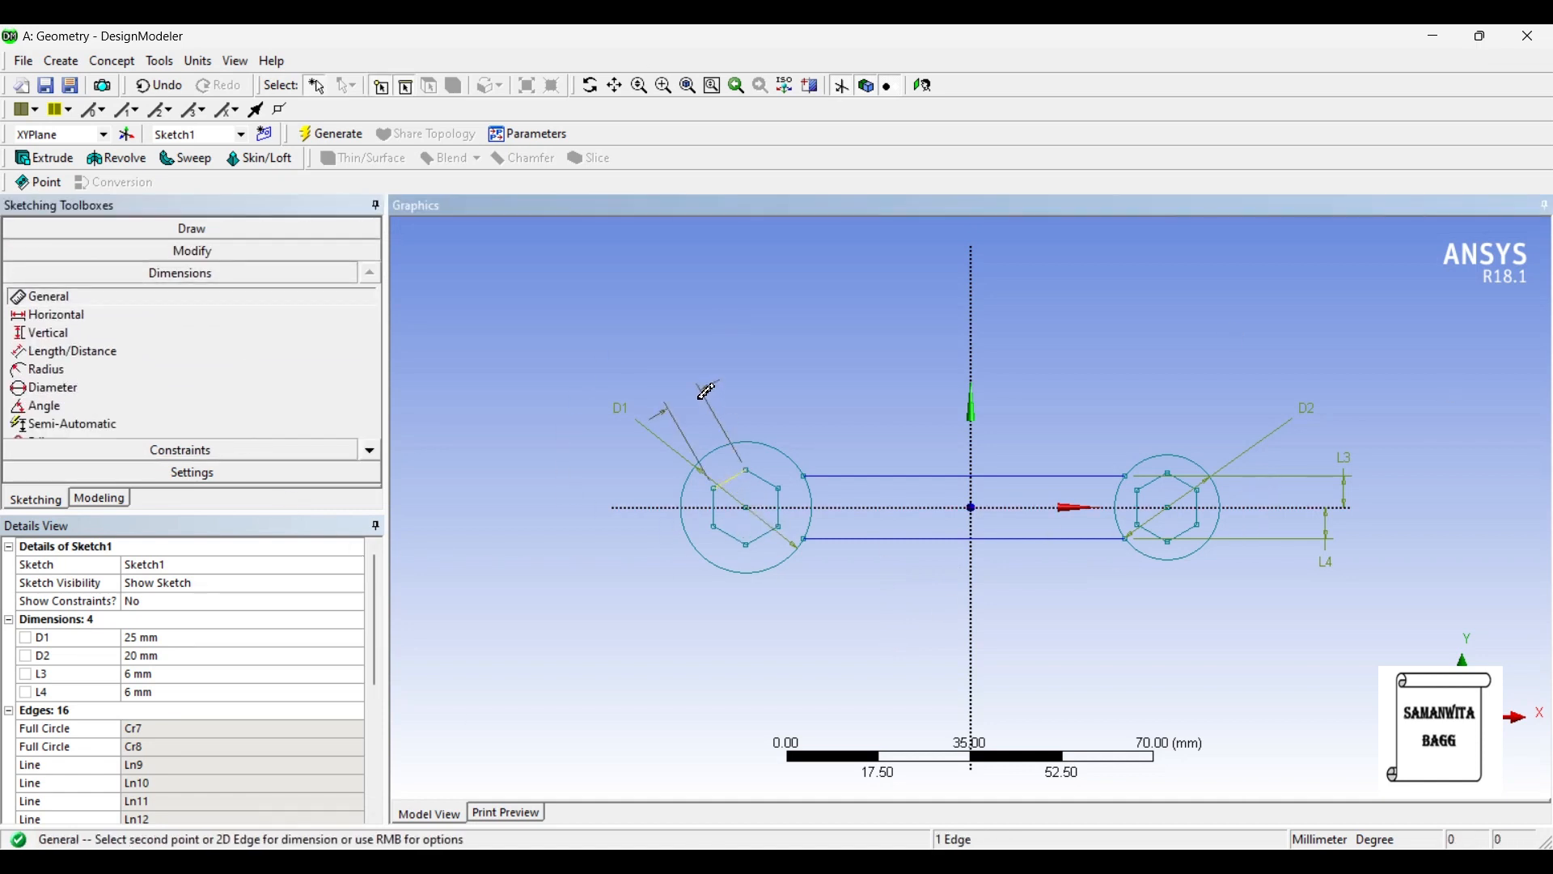
pyautogui.click(1187, 483)
pyautogui.click(1236, 435)
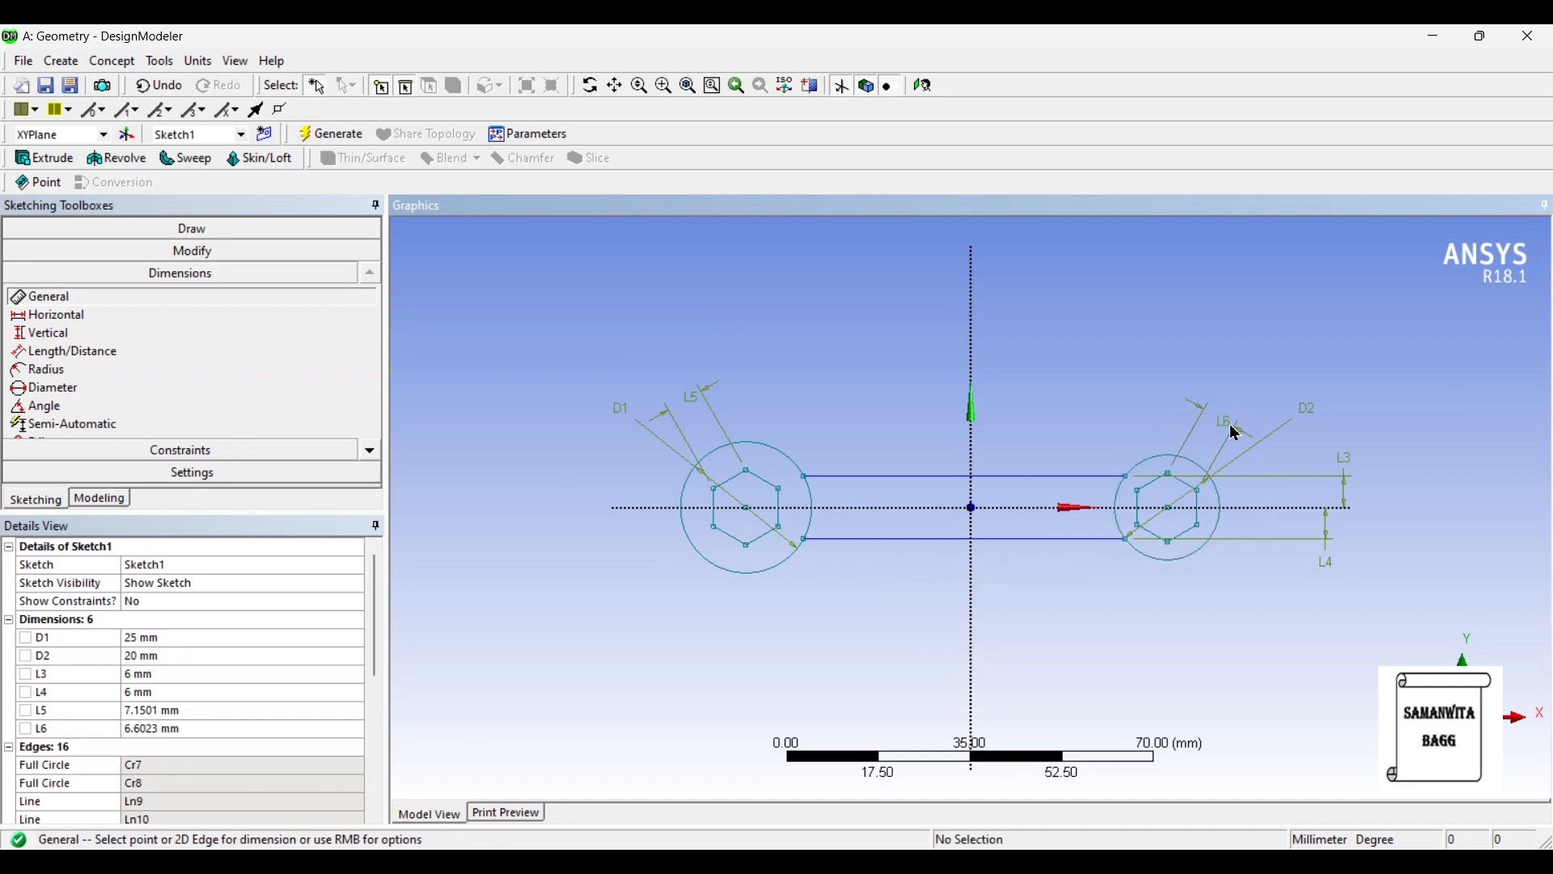
# - Set the side length of the hexagon in the 25 mm circle to 9 mm and the other's to 7 mm, after trying 8 mm
pyautogui.click(174, 710)
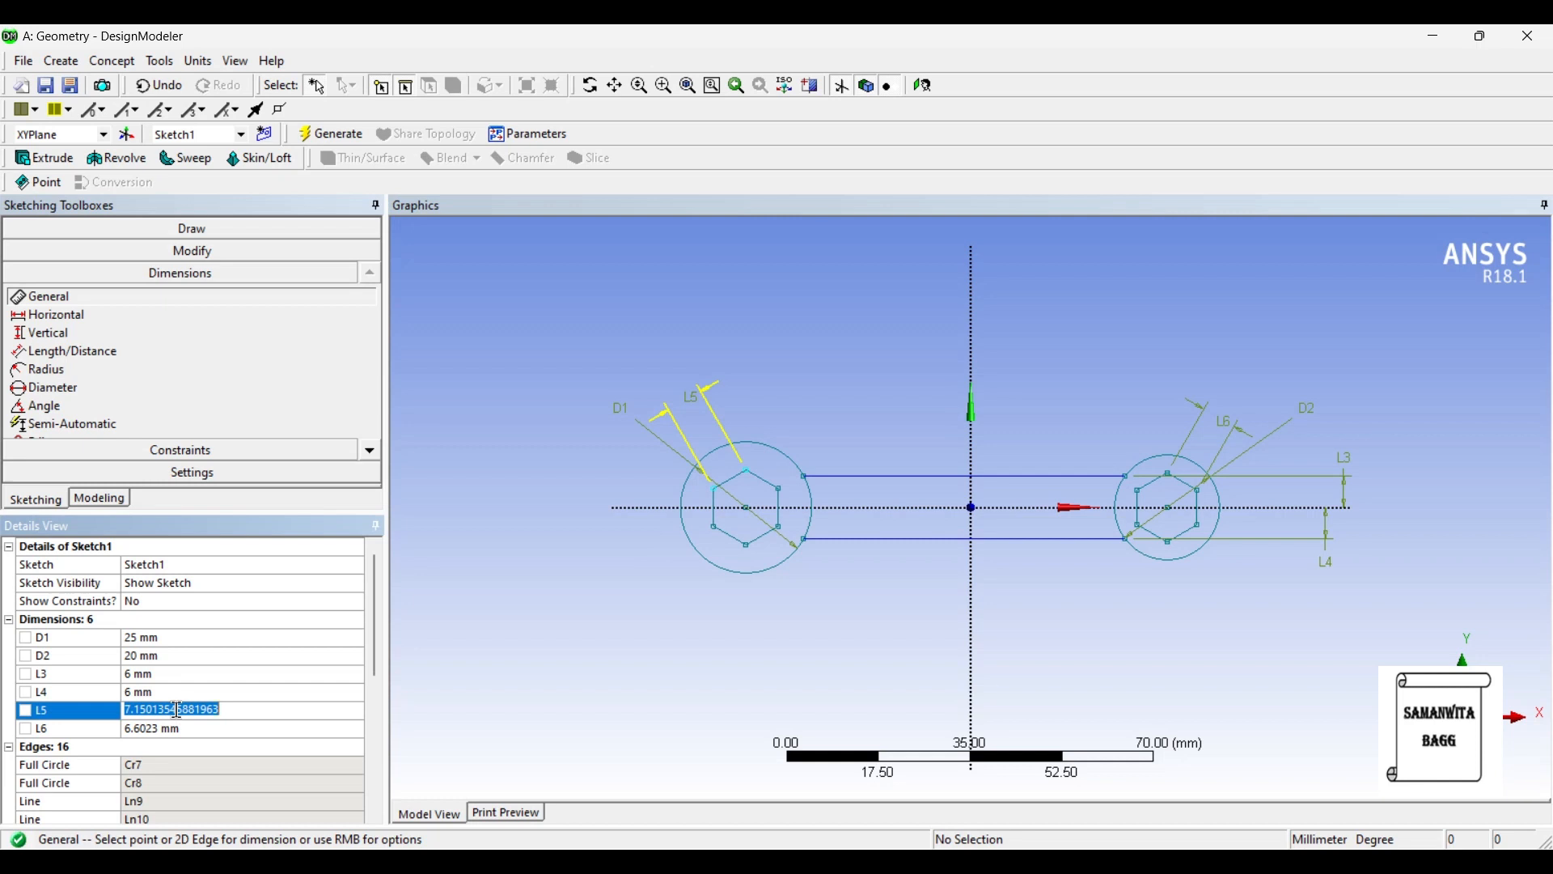
pyautogui.write('9')
pyautogui.press('Return')
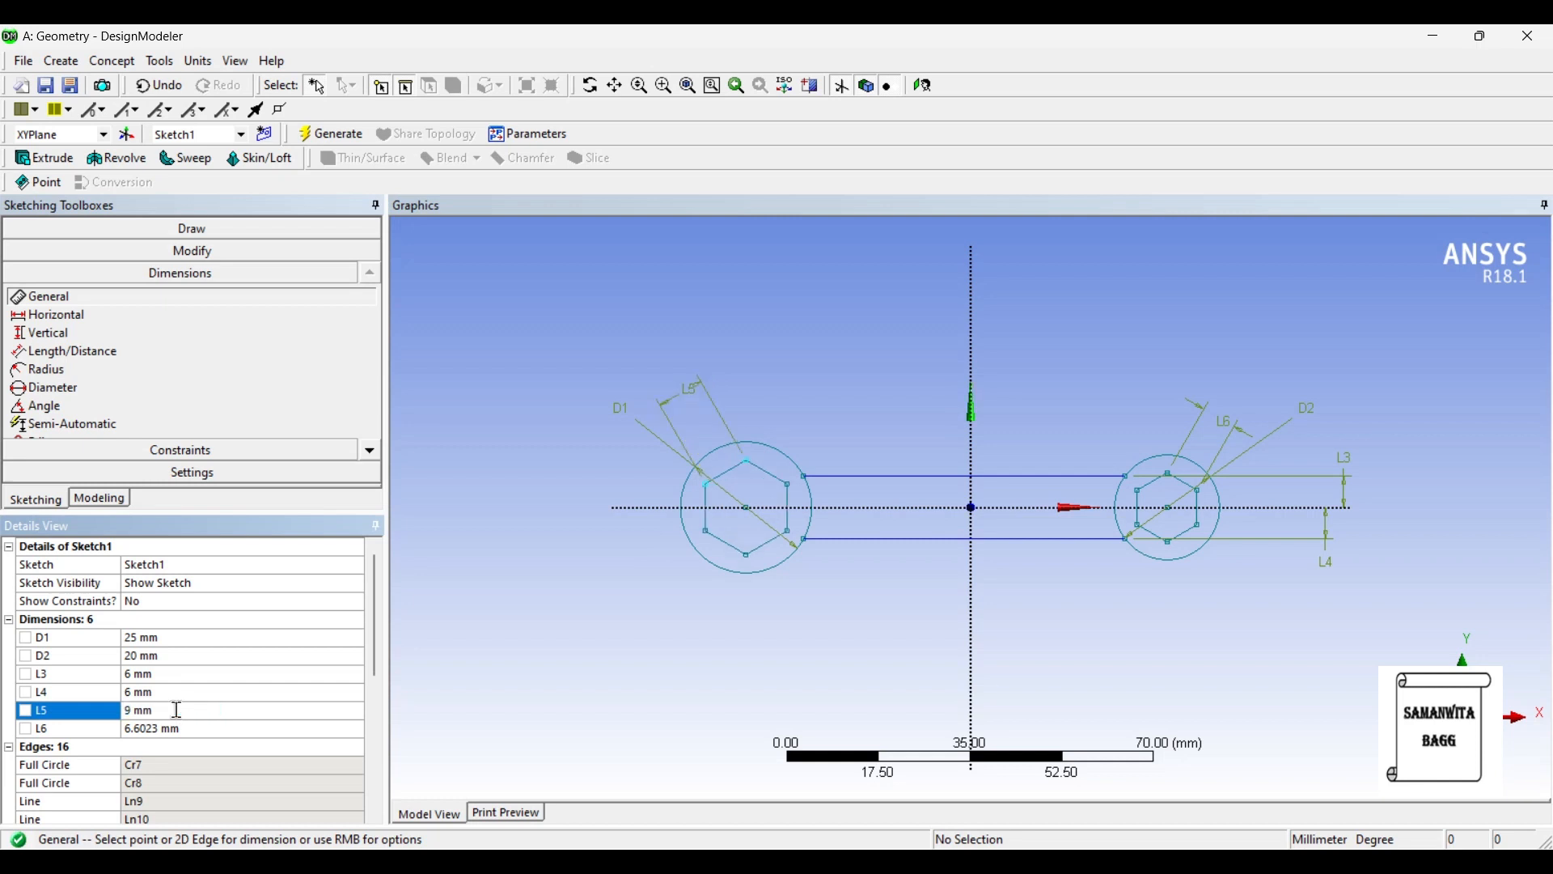
pyautogui.click(173, 730)
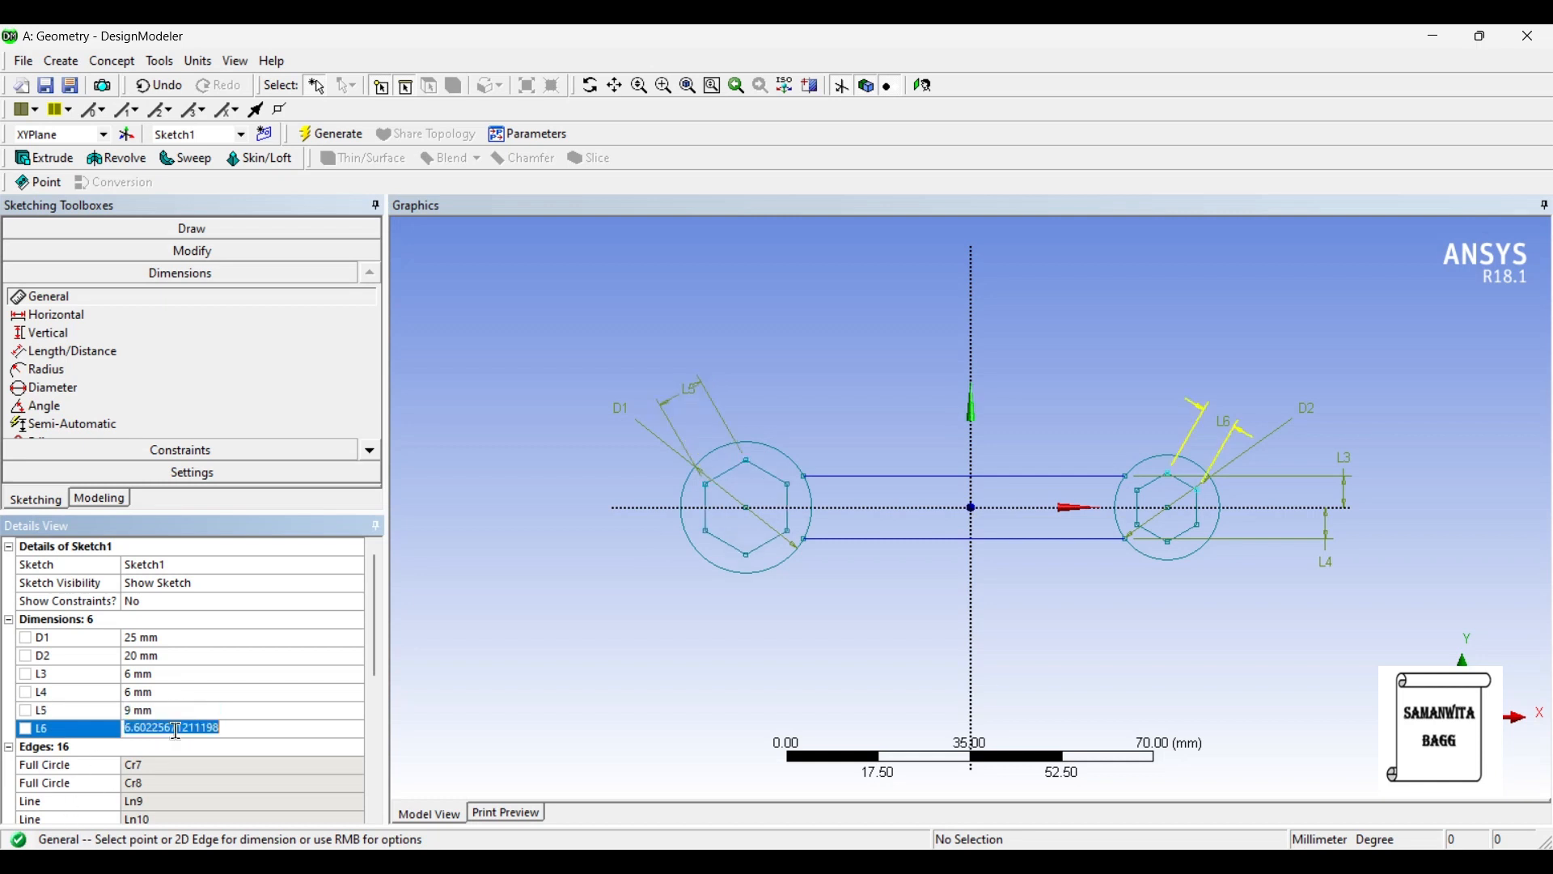
pyautogui.write('8')
pyautogui.press('Return')
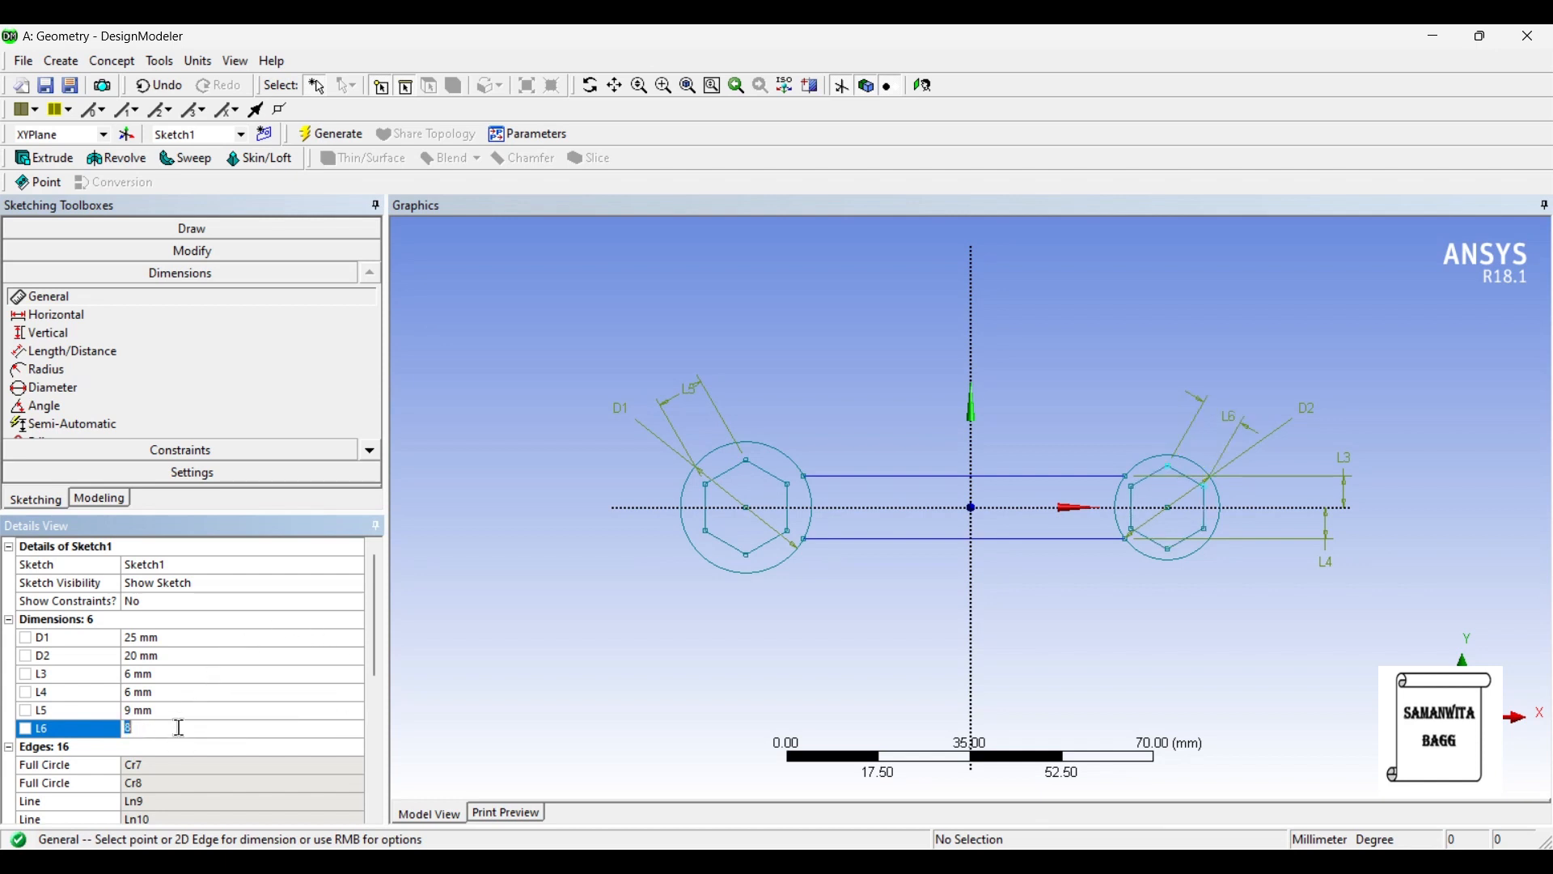
pyautogui.write('7')
pyautogui.press('Return')
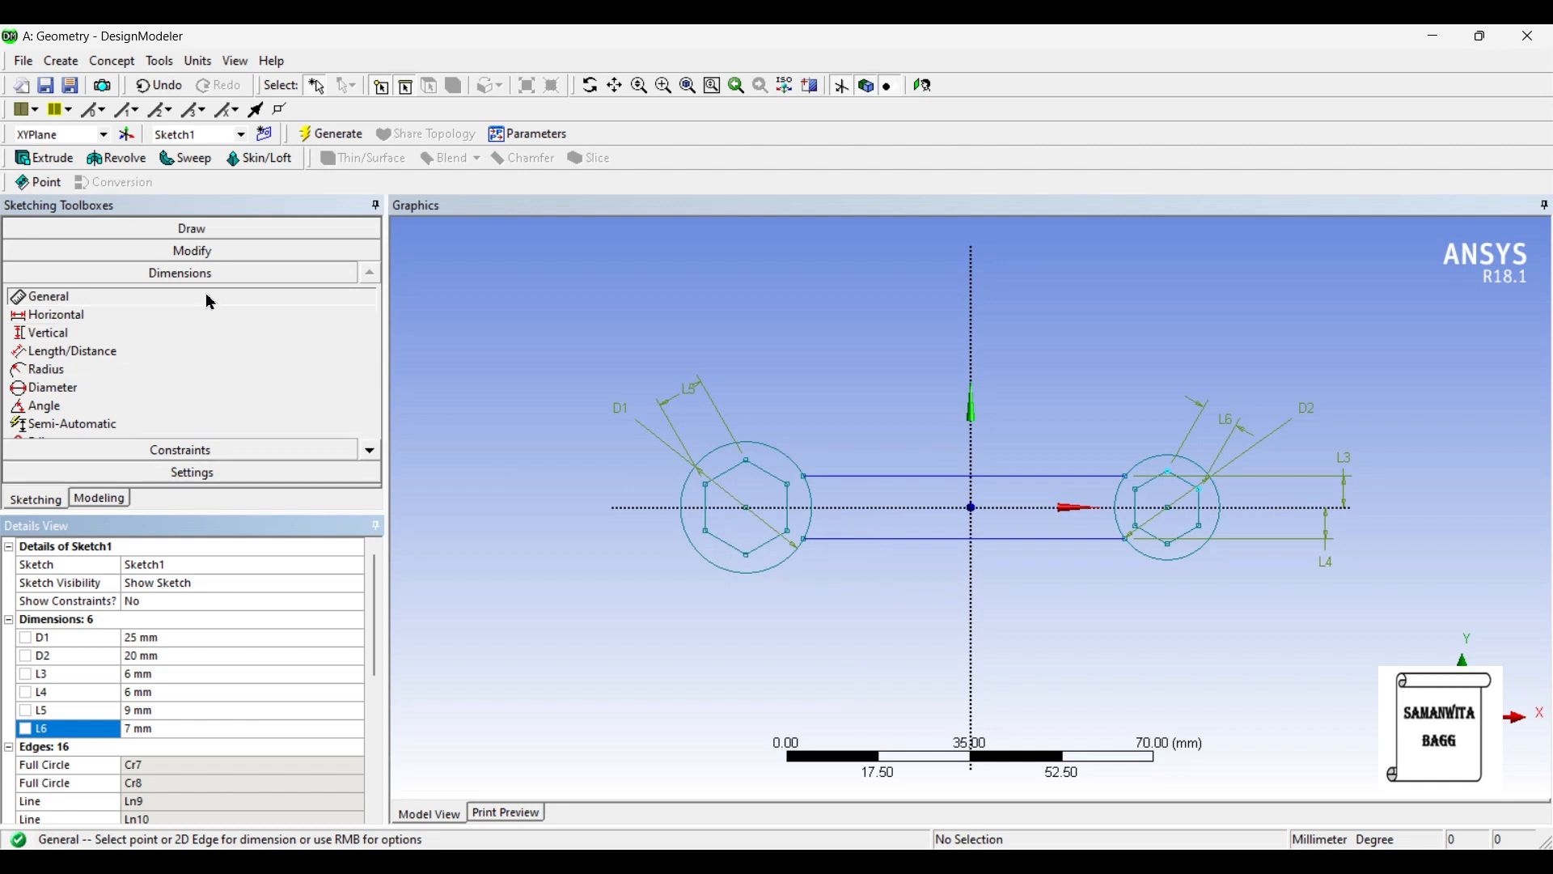
# - Trim away the inner arc of each circle between the two connecting lines to leave one continuous outer profile
pyautogui.click(211, 263)
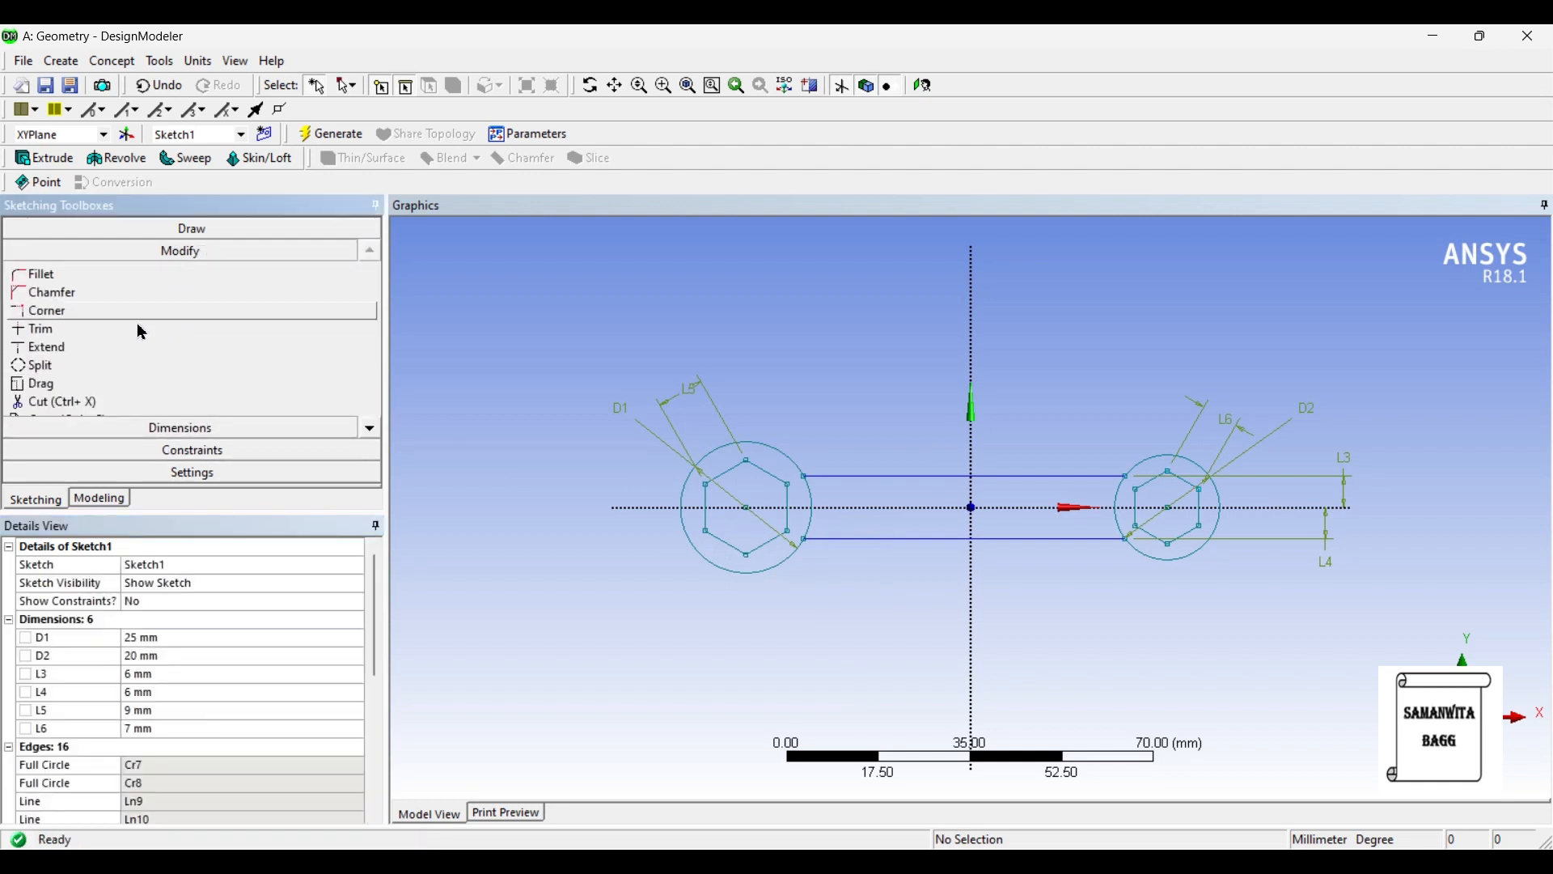
pyautogui.click(86, 329)
pyautogui.click(813, 495)
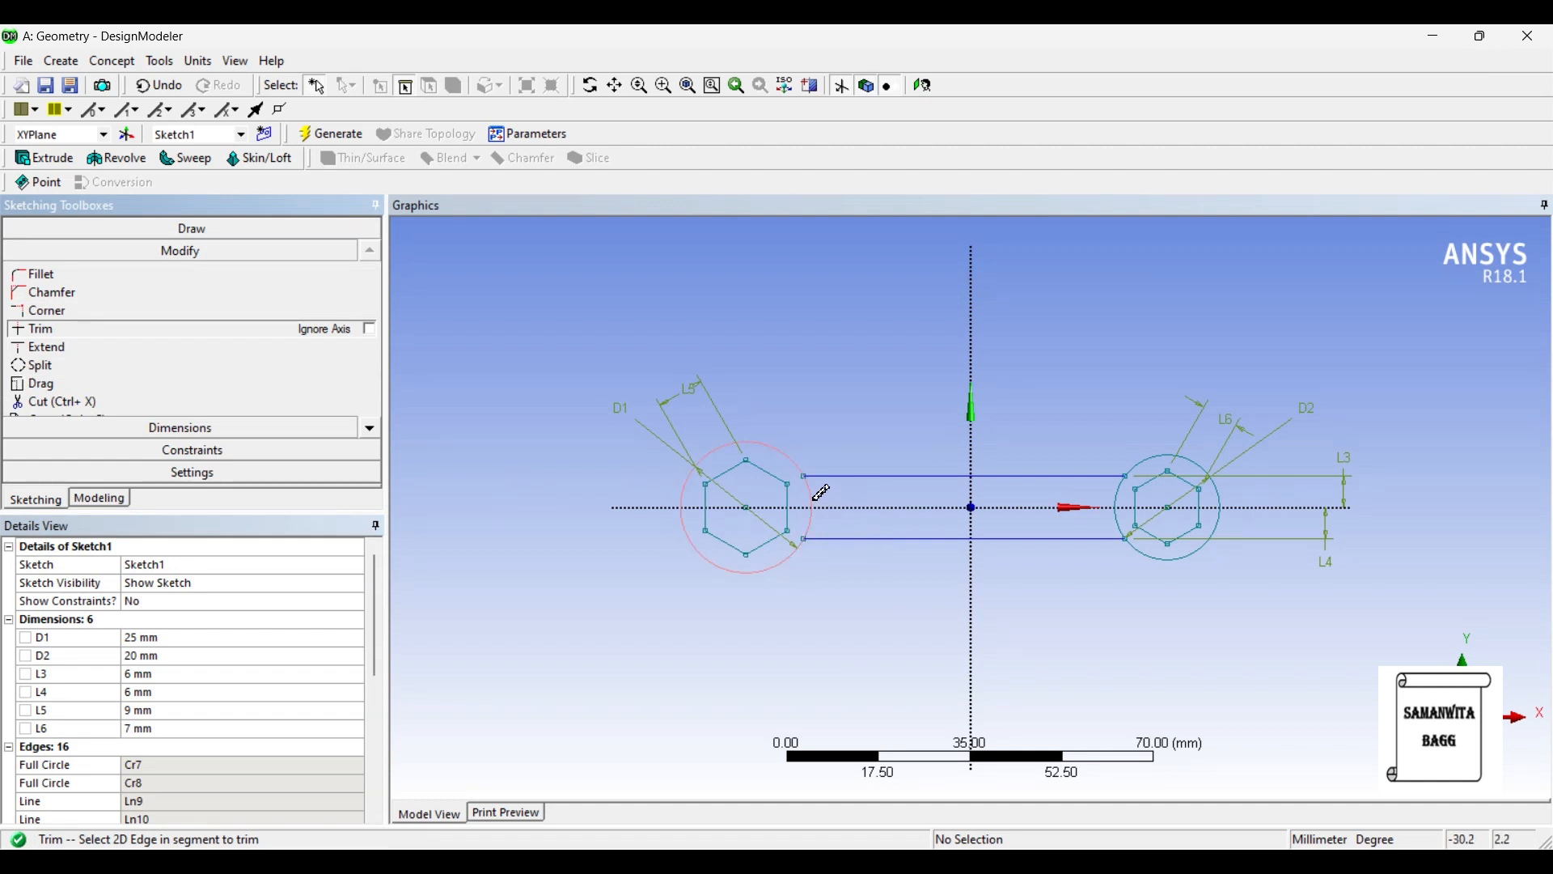
pyautogui.click(814, 522)
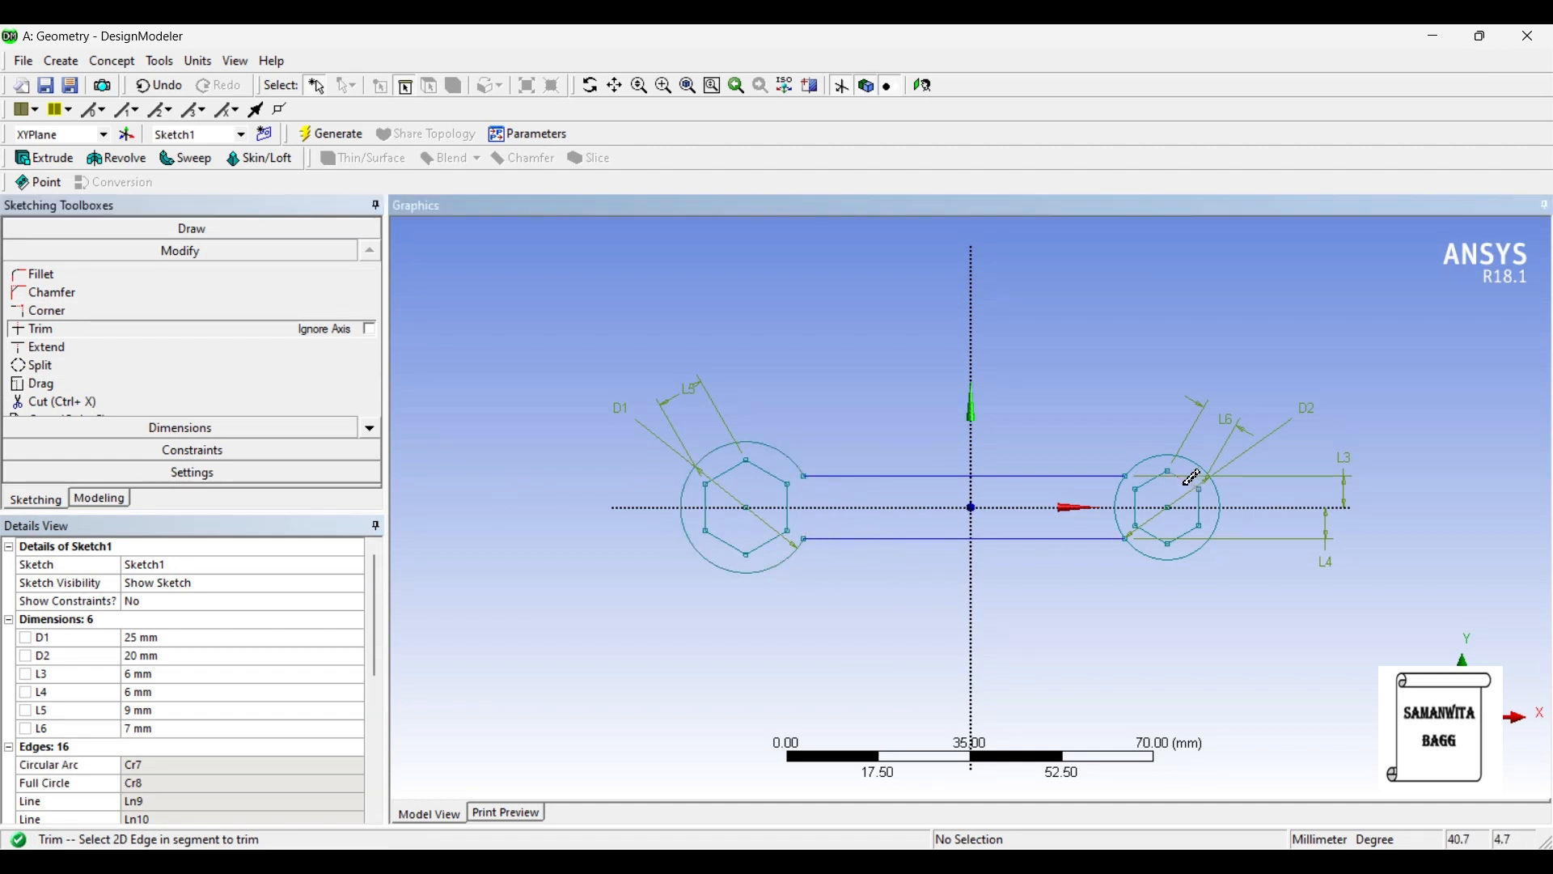
pyautogui.click(1124, 495)
pyautogui.click(1124, 522)
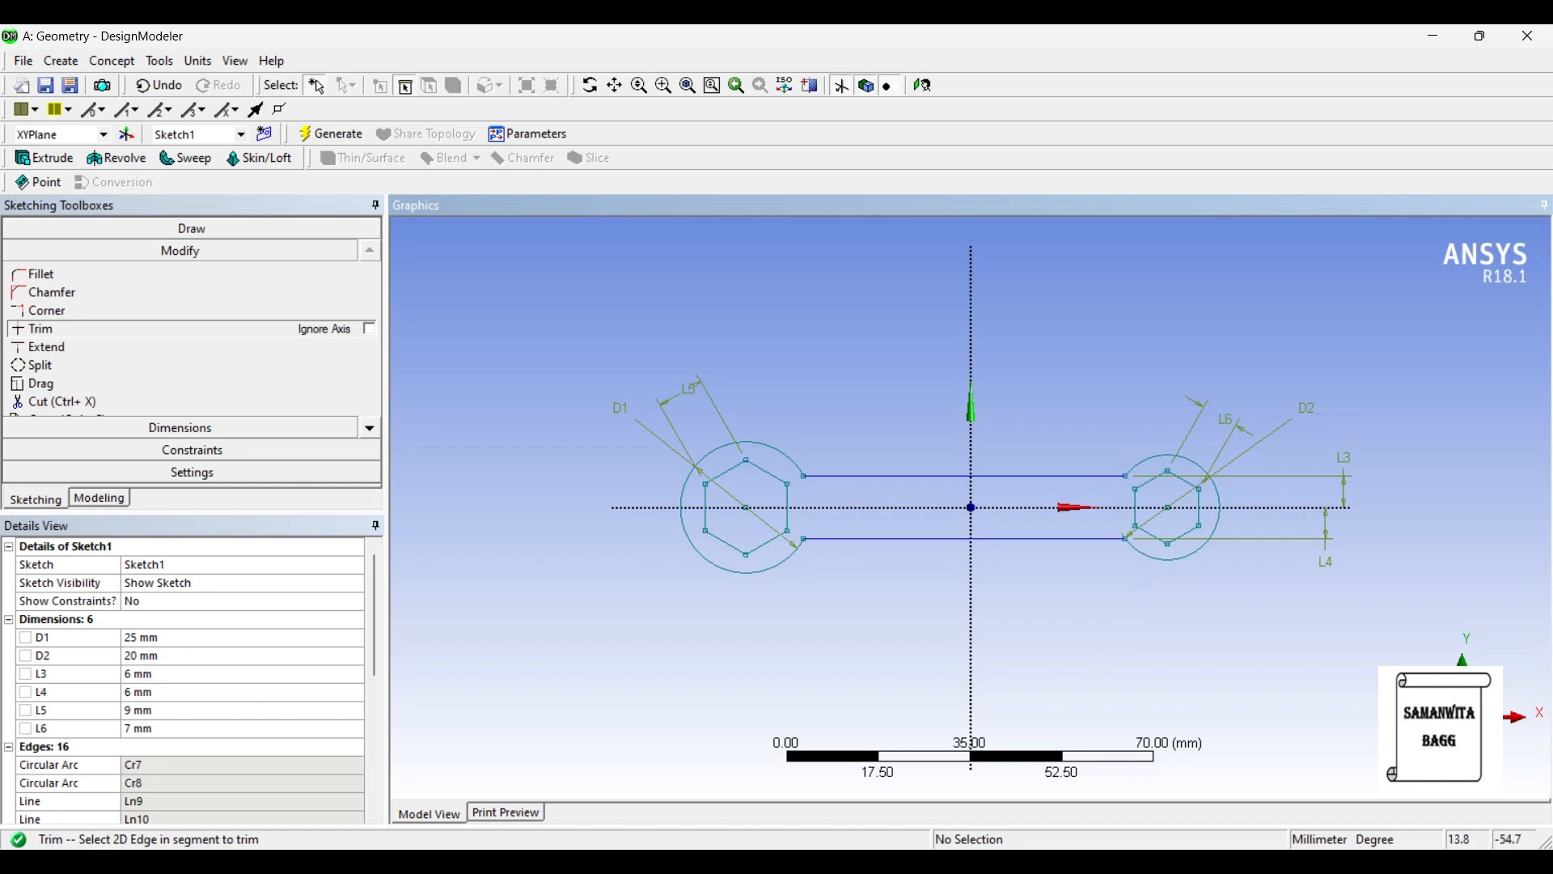
# - Switch to the reference photo Image.png, examine the spanner's ring ends and handle, and return to DesignModeler
pyautogui.hotkey('alt', 'Tab')
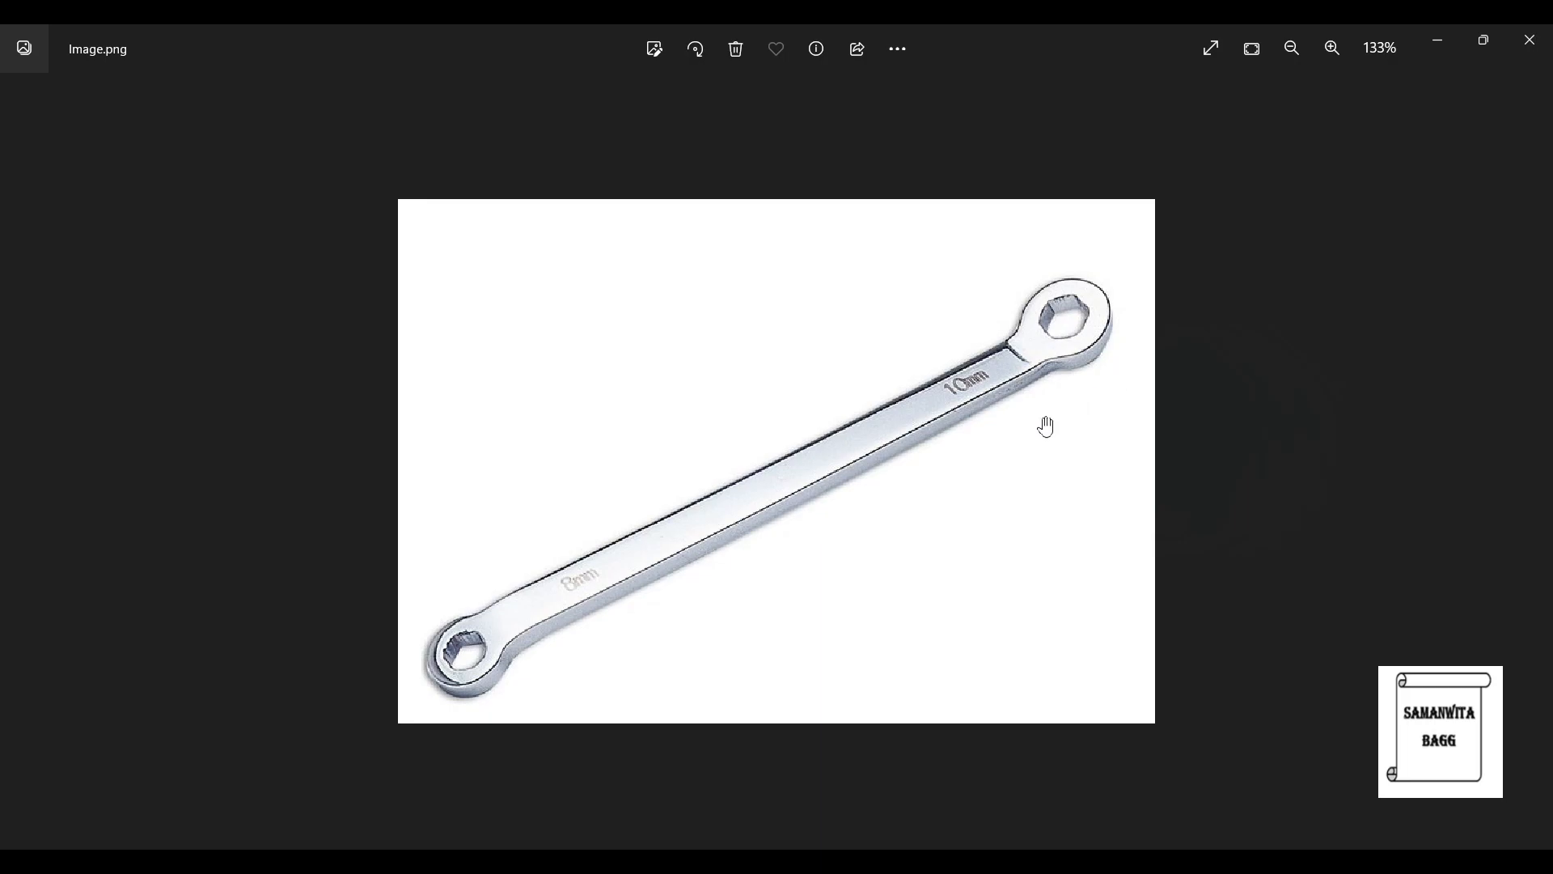
pyautogui.hotkey('alt', 'Tab')
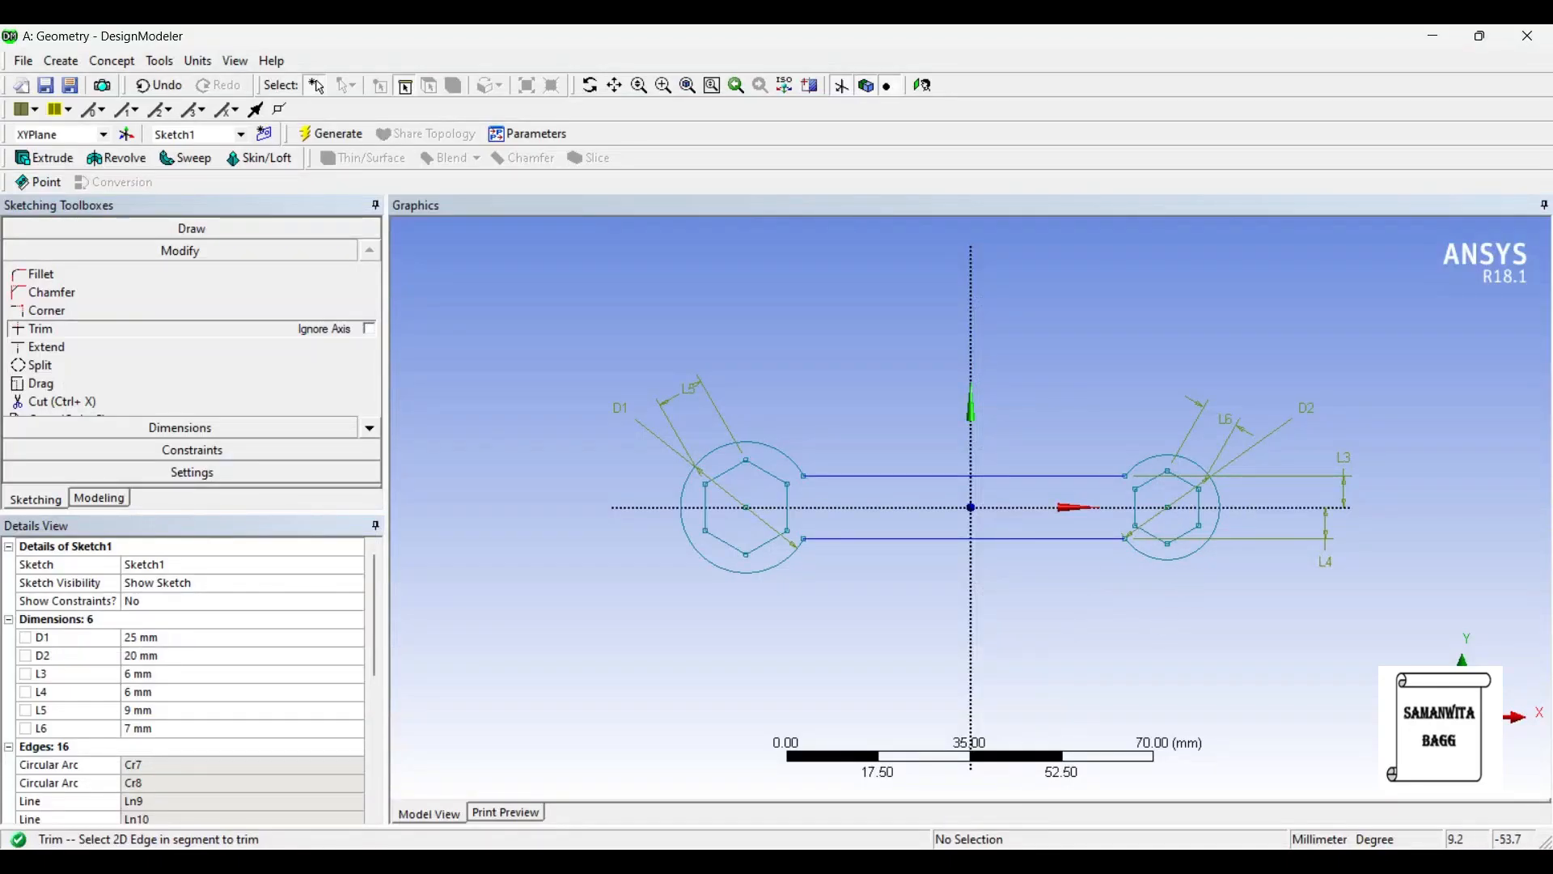
pyautogui.hotkey('alt', 'Tab')
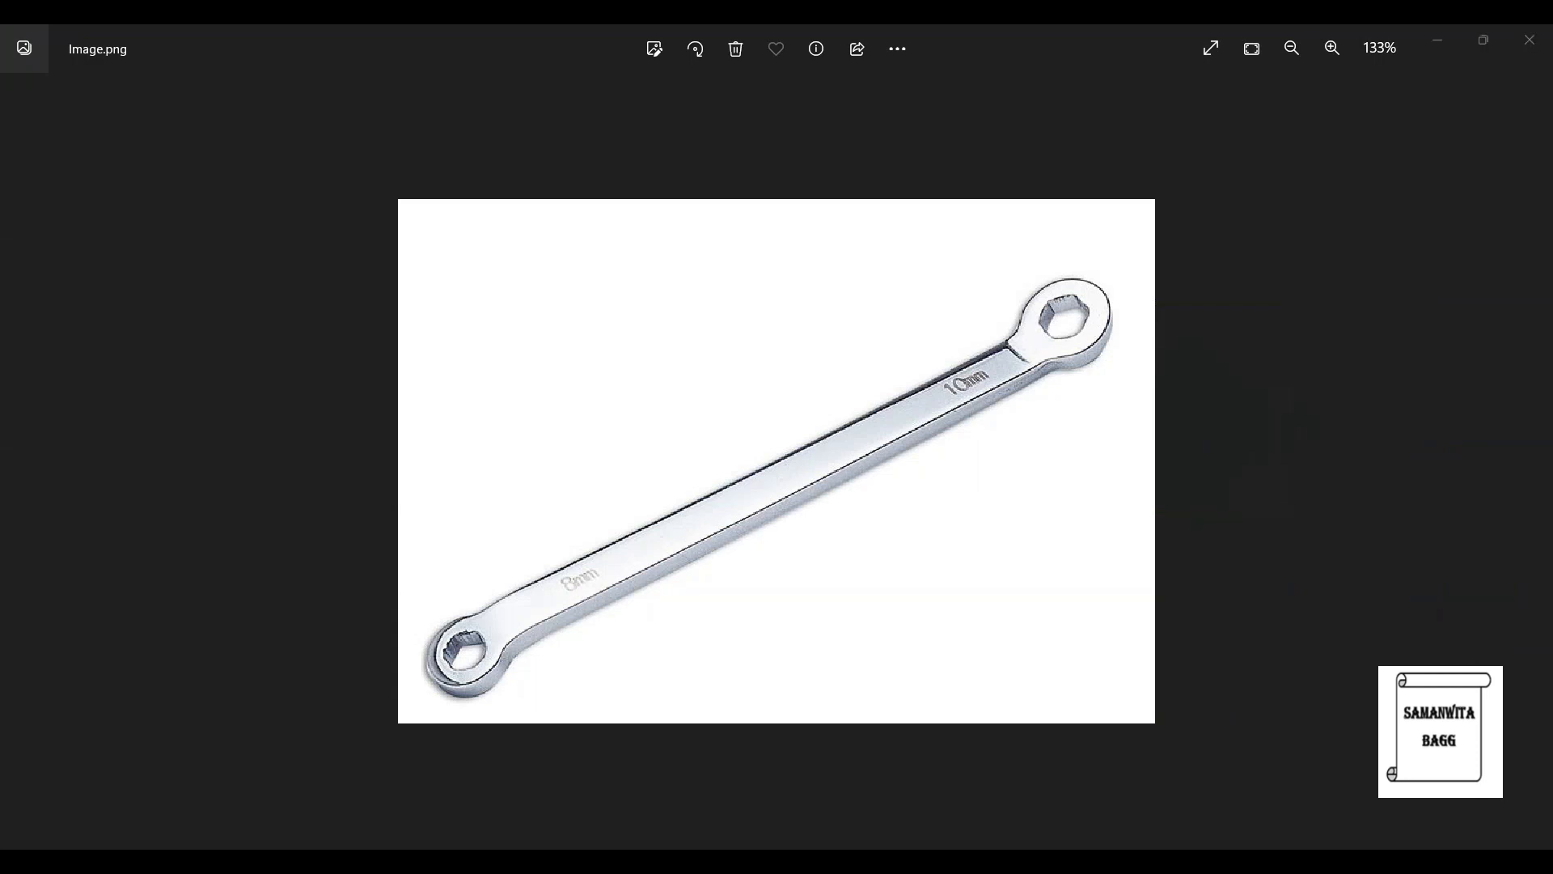
pyautogui.hotkey('alt', 'Tab')
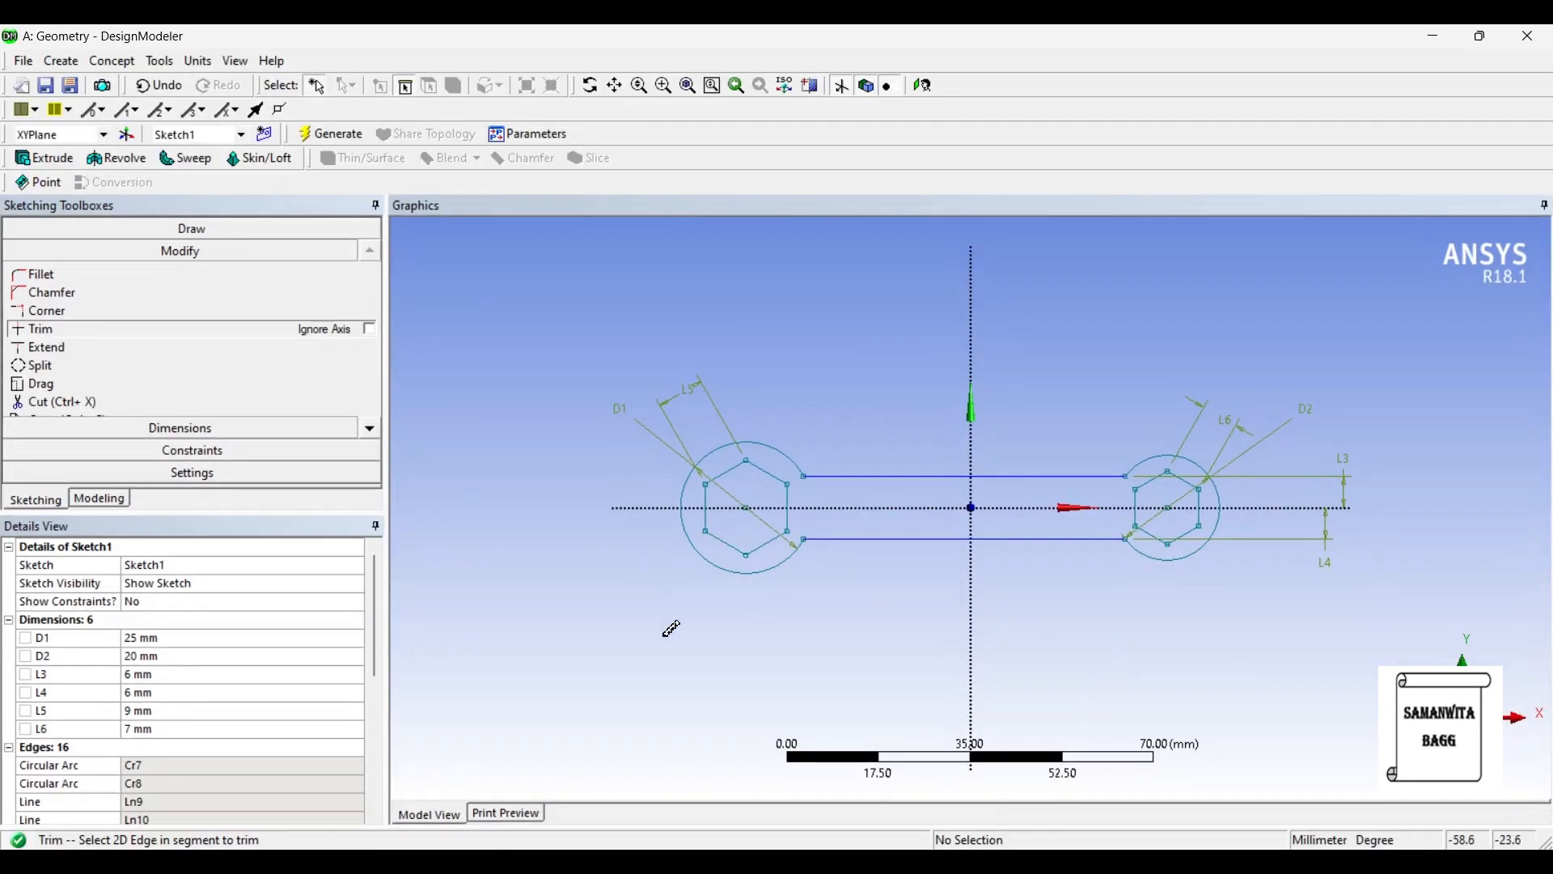
# - Create a surface from Sketch1 with the Add Material operation and generate it
pyautogui.click(96, 499)
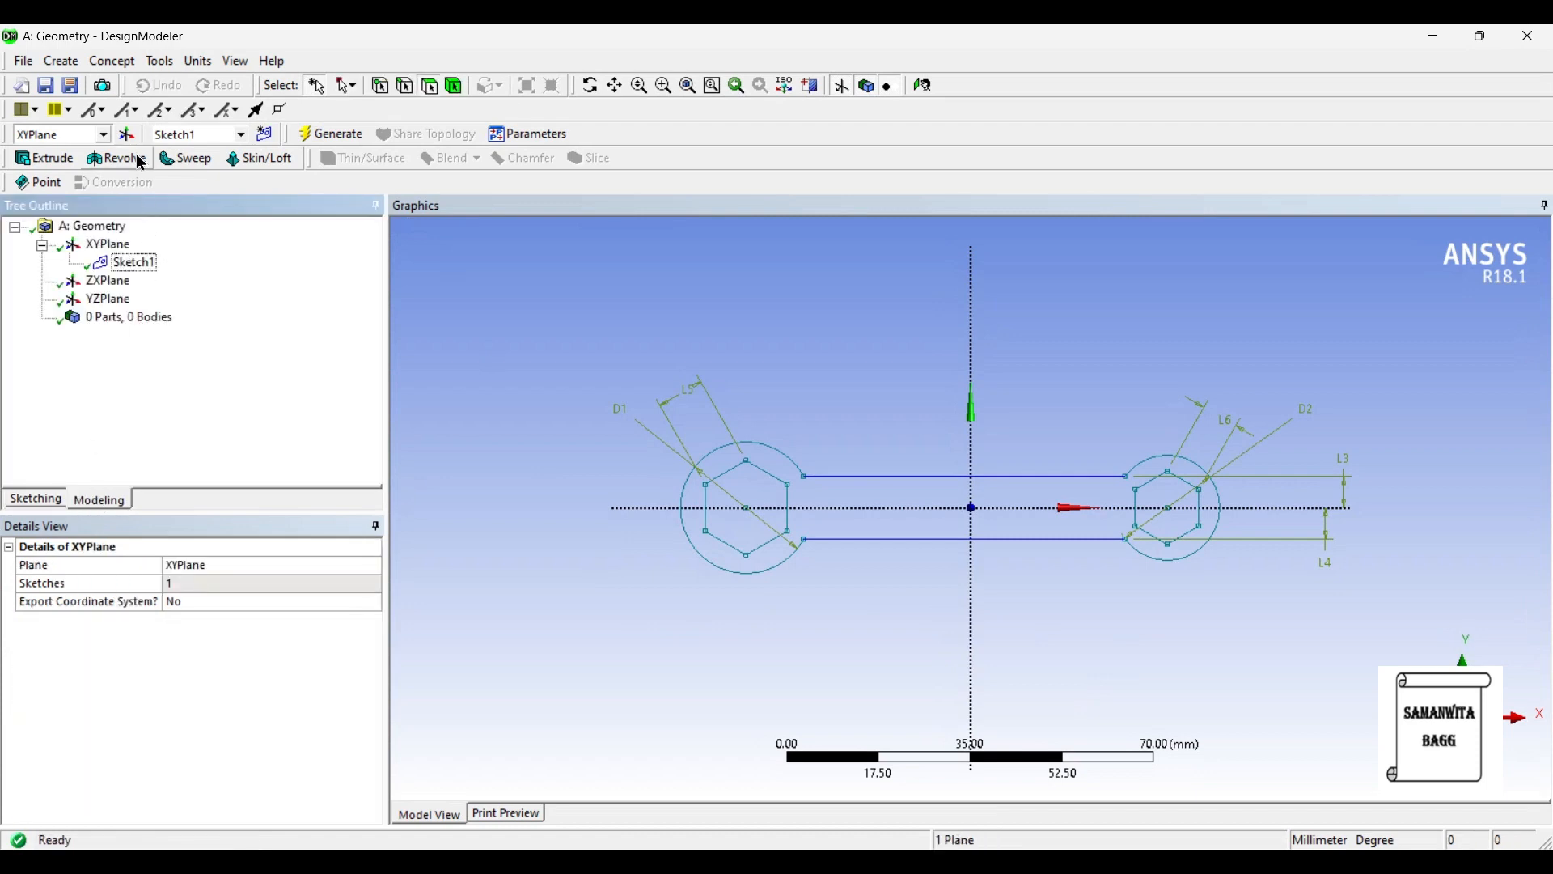
pyautogui.click(108, 67)
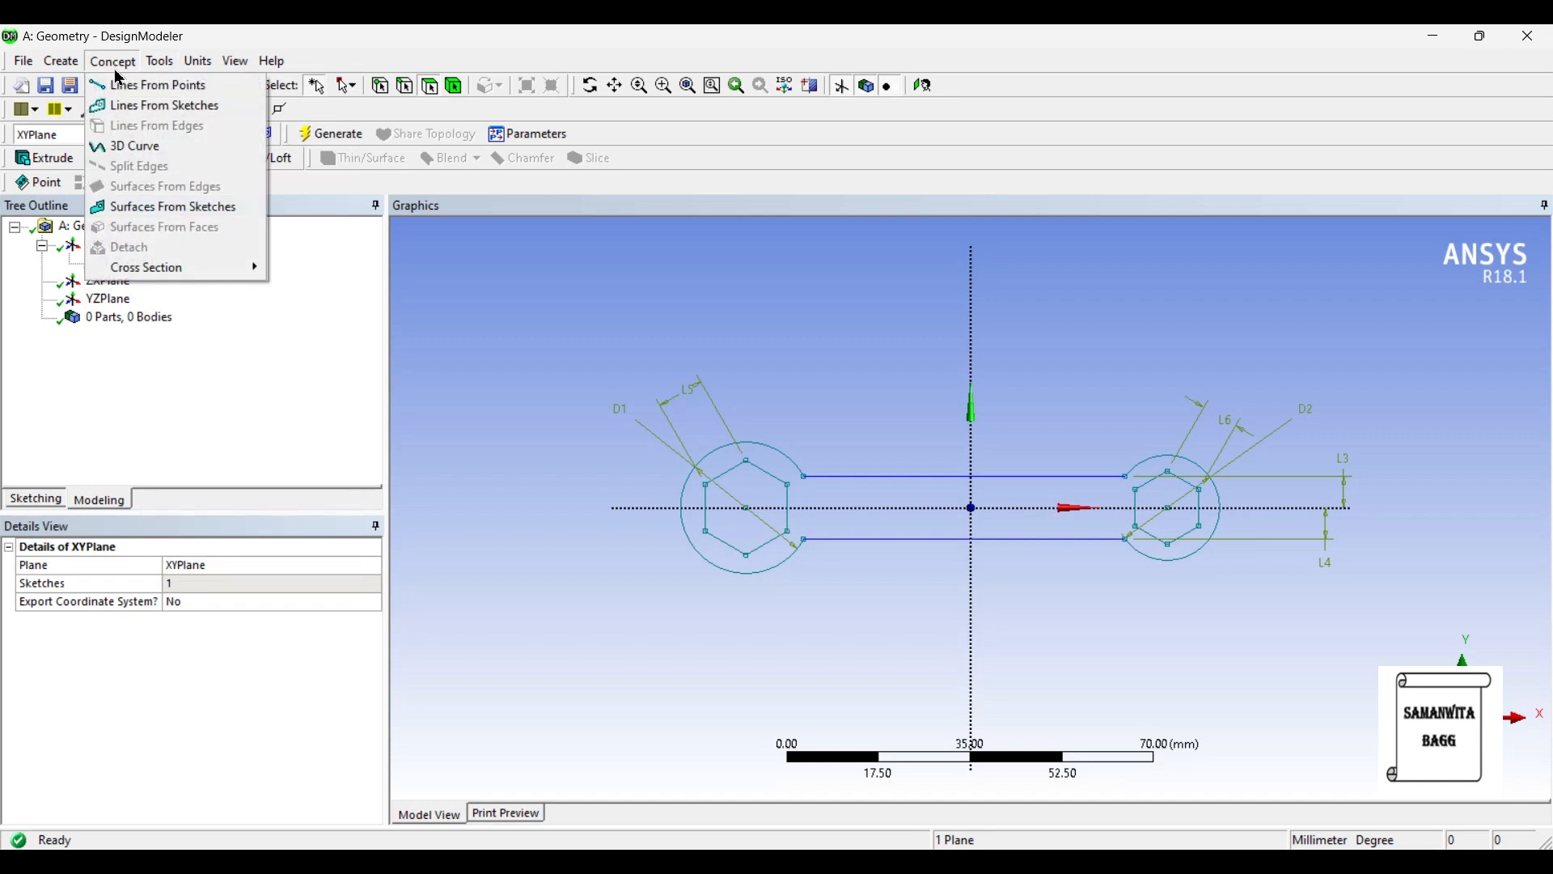
pyautogui.click(163, 210)
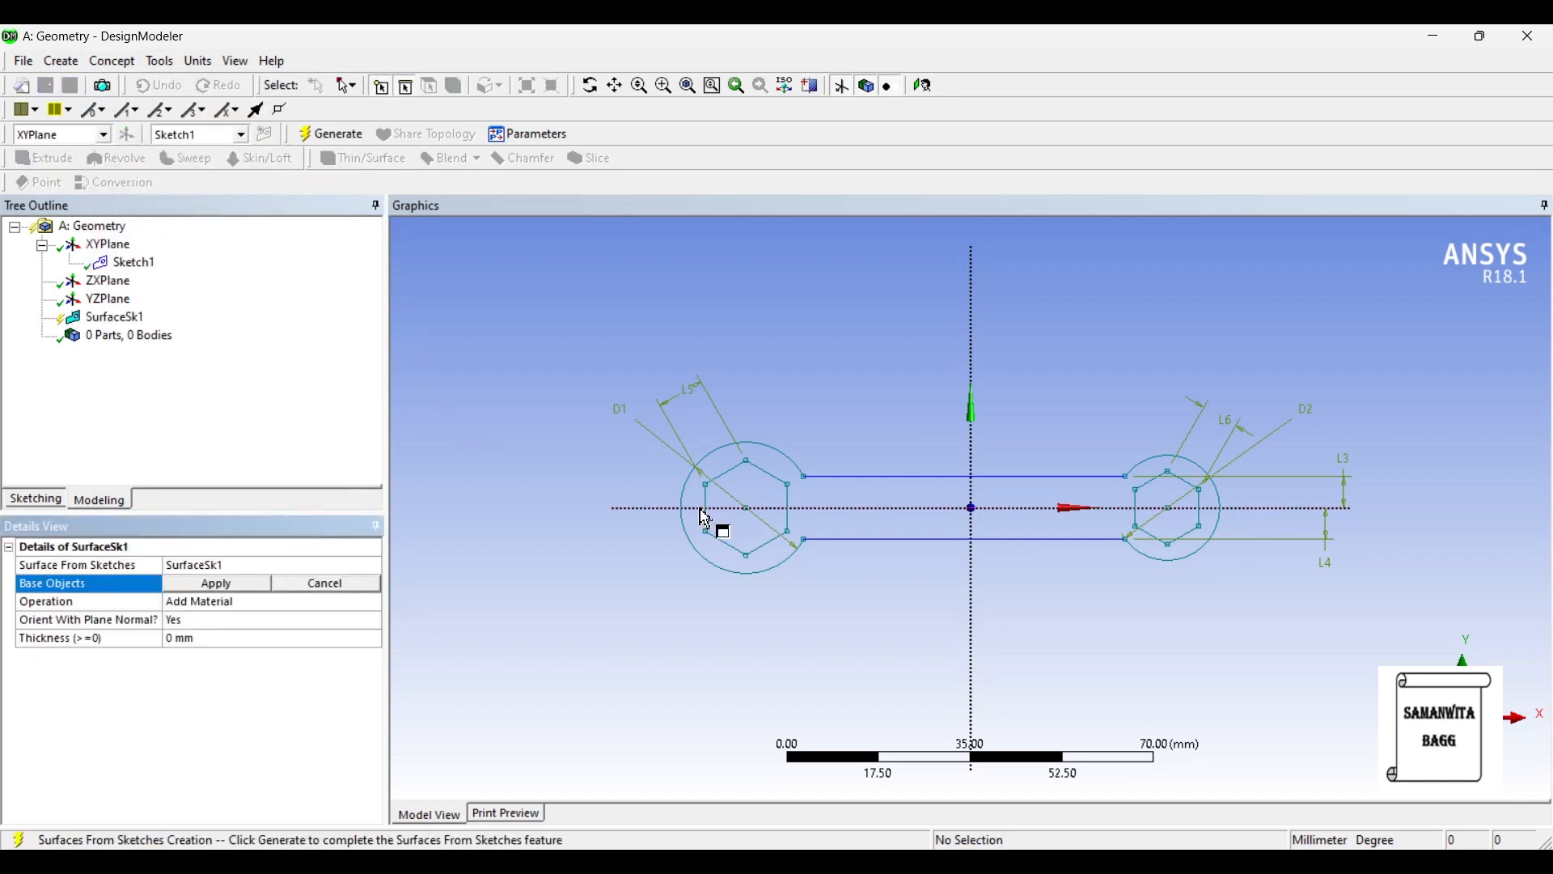
pyautogui.click(130, 265)
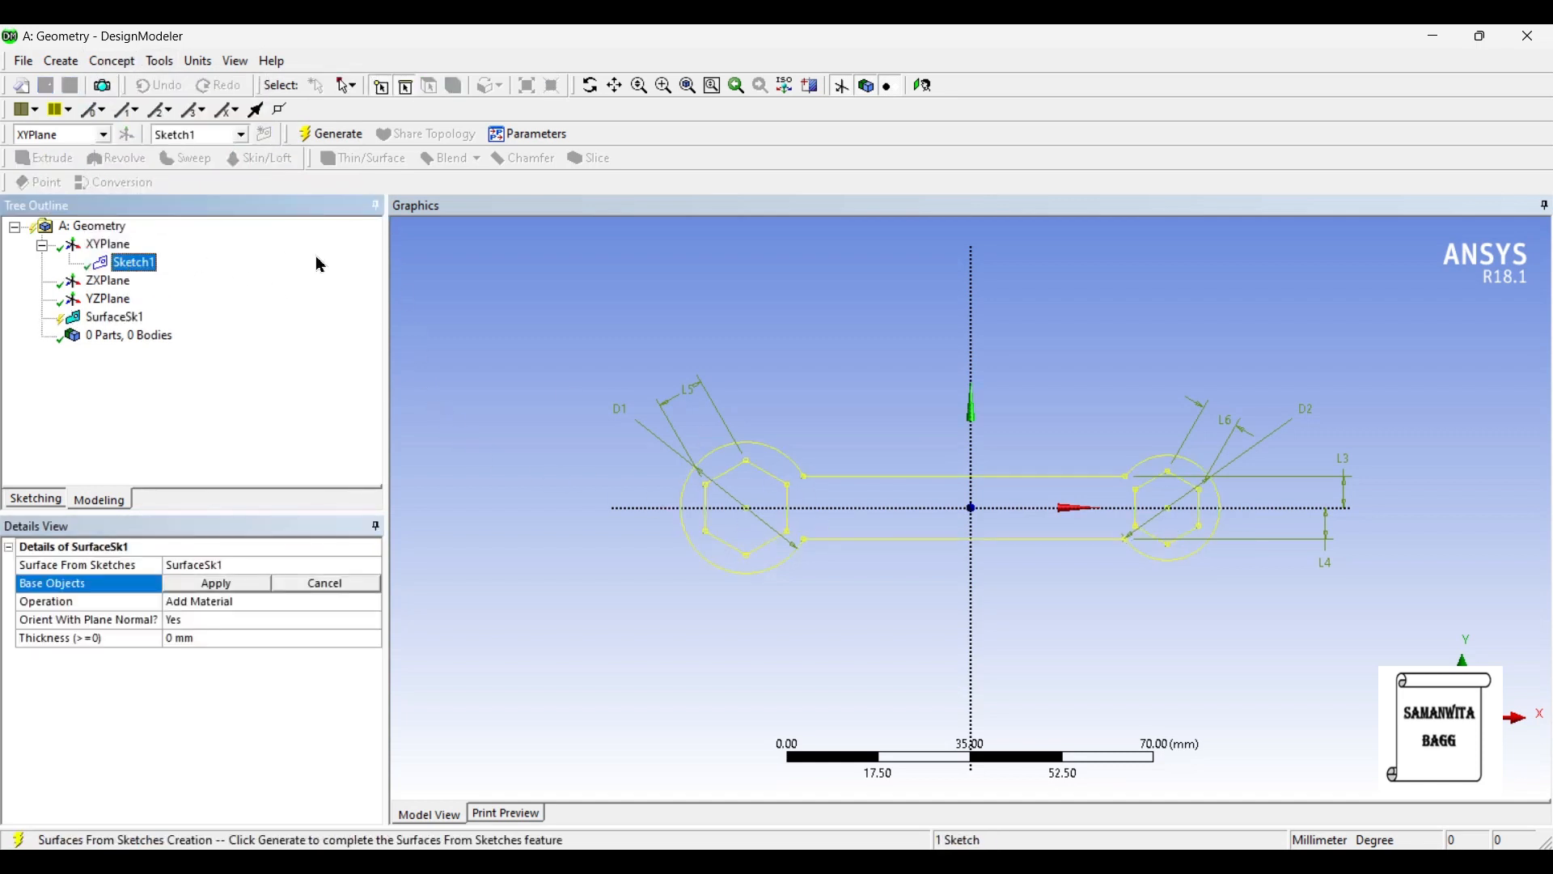
pyautogui.click(216, 584)
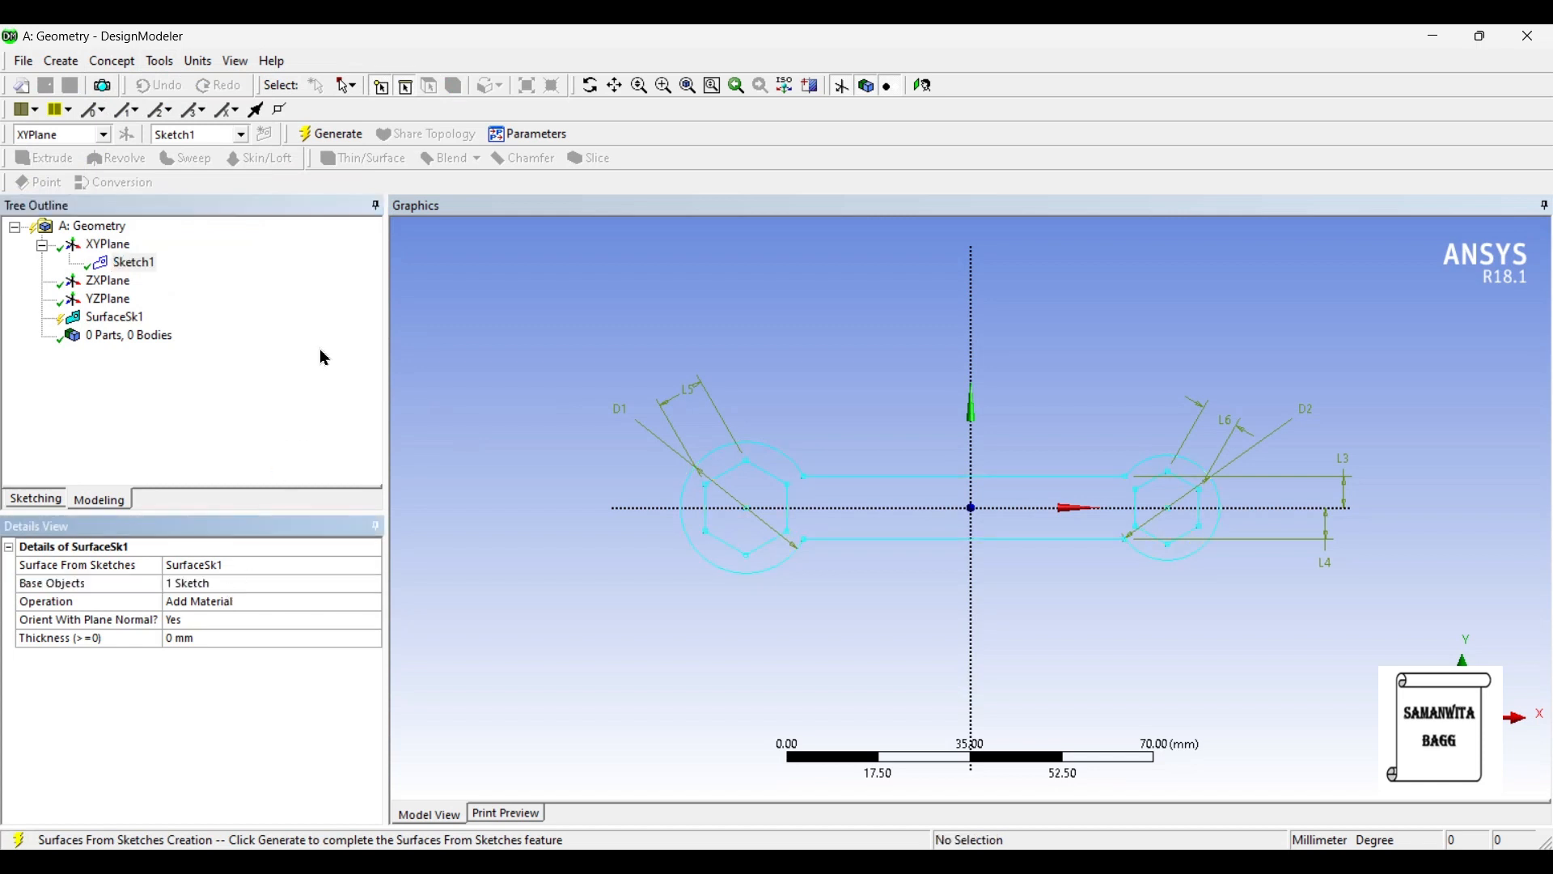
pyautogui.click(326, 136)
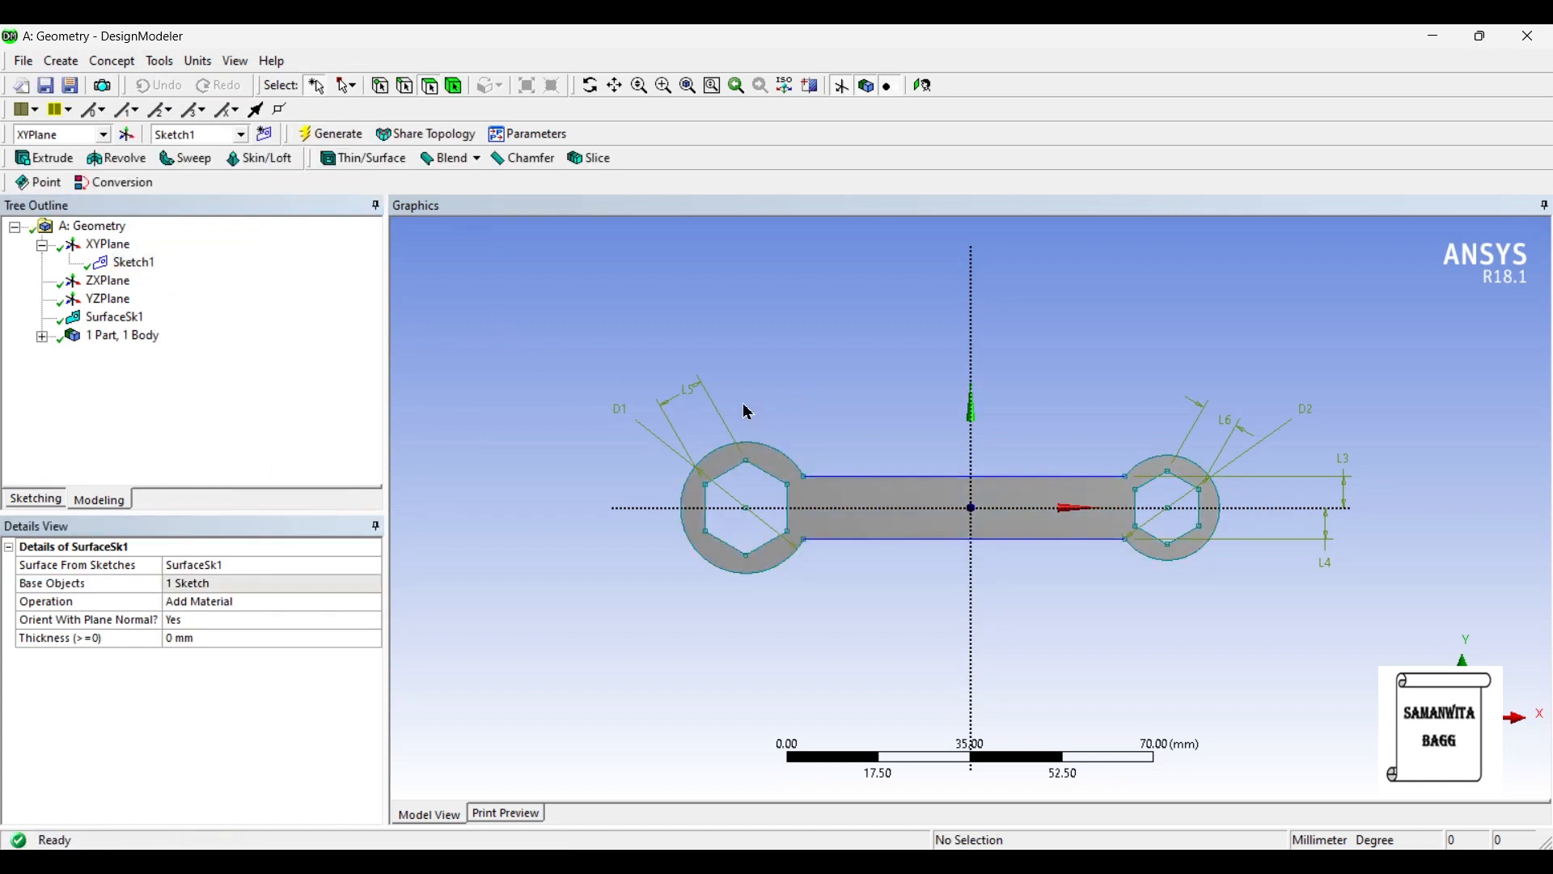
# - Extrude Sketch1 in the normal direction as added material with a fixed depth of 3.5 mm, and generate it
pyautogui.moveTo(894, 526); pyautogui.dragTo(857, 515, button='middle')
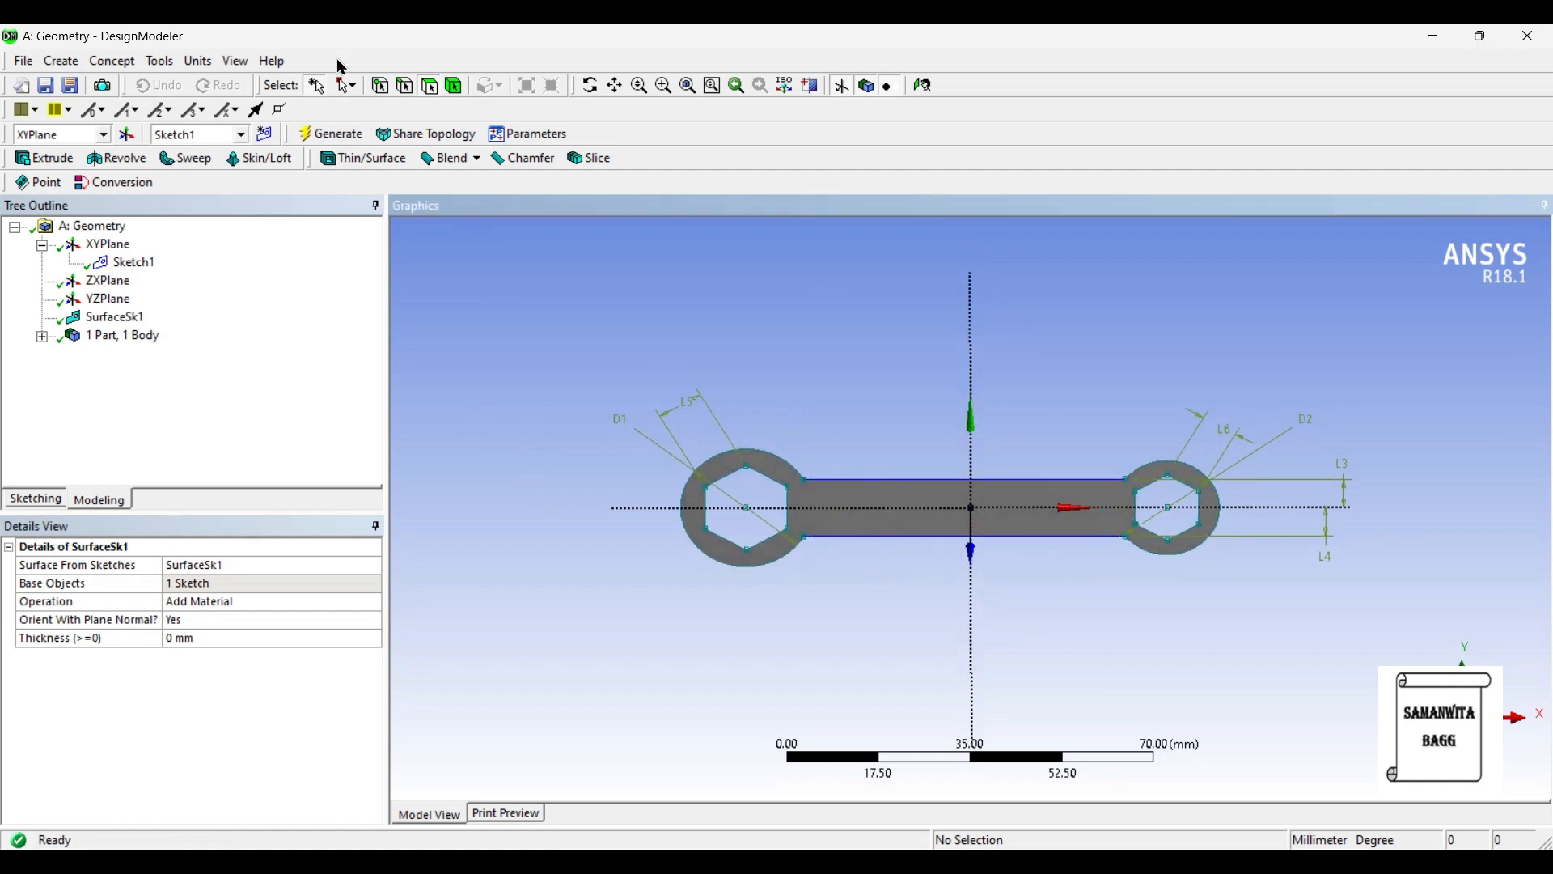
pyautogui.click(57, 160)
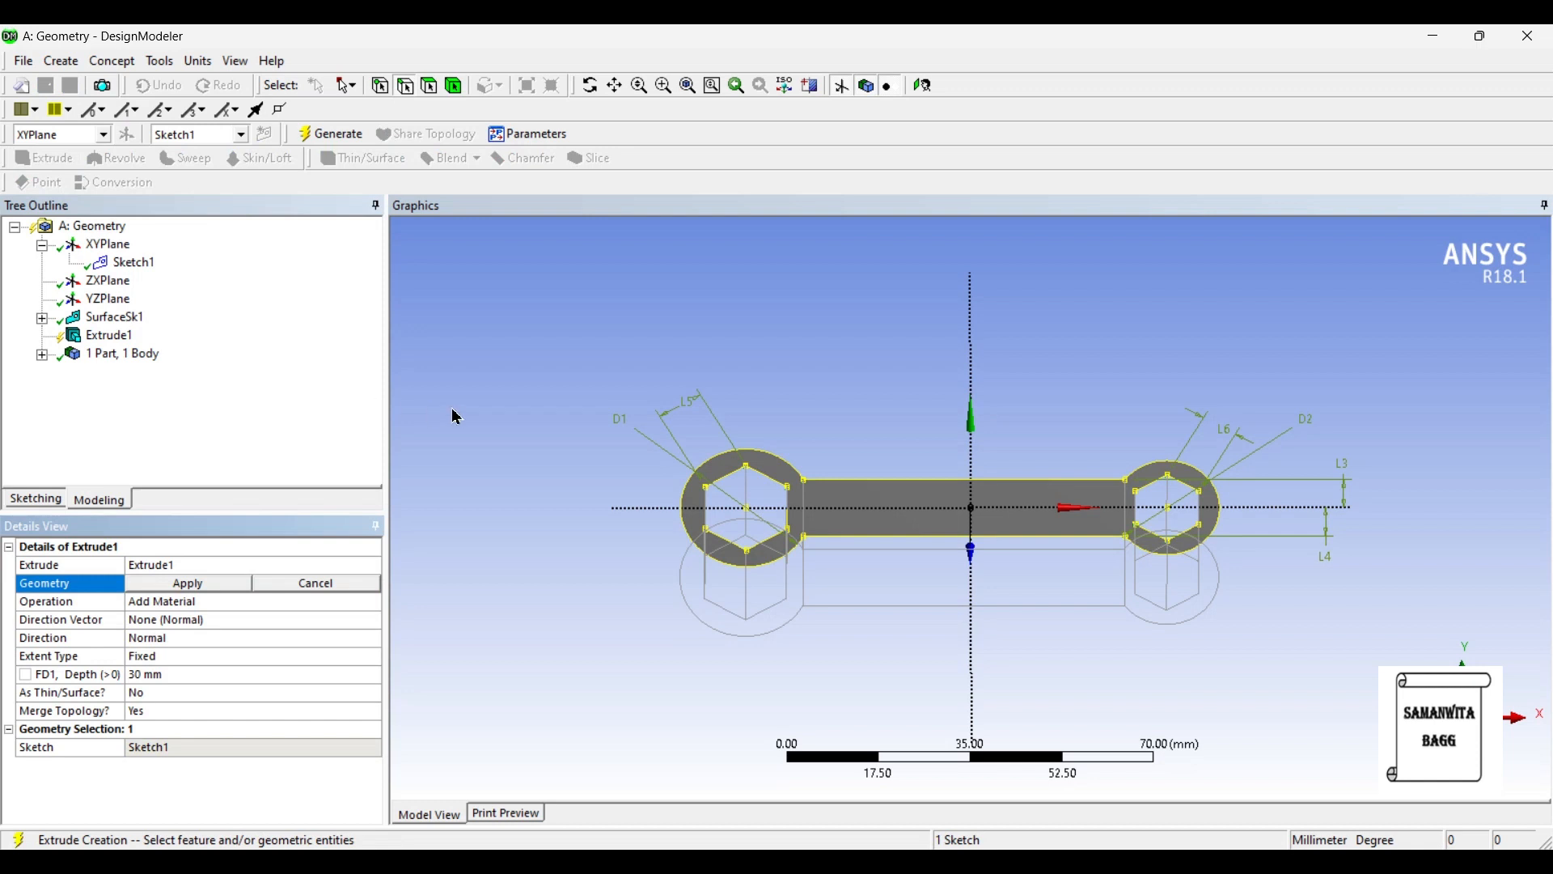
pyautogui.click(165, 584)
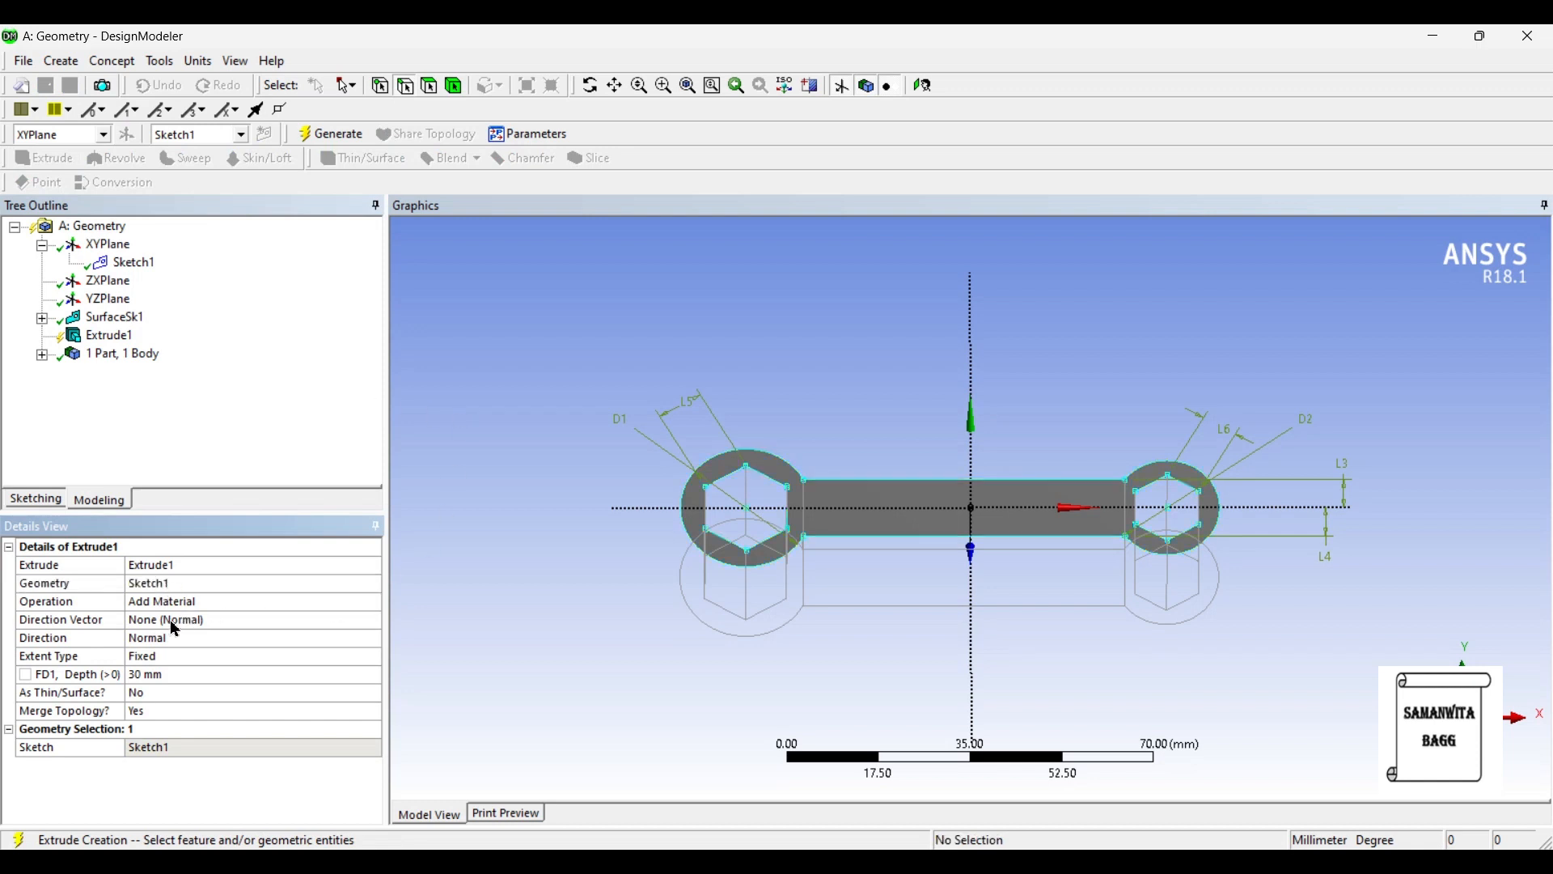
pyautogui.click(174, 669)
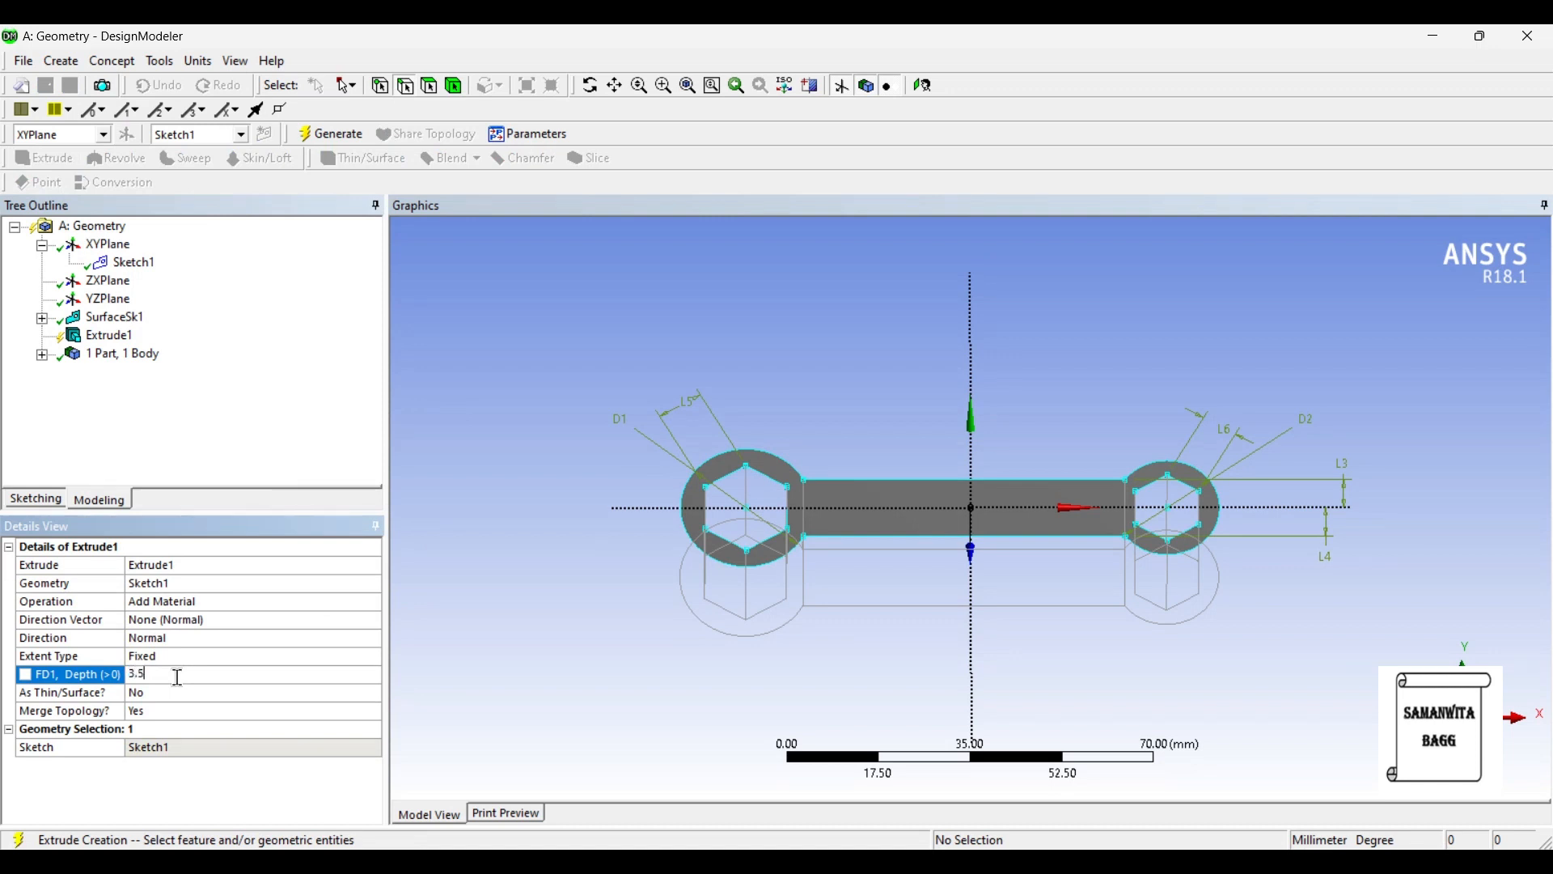
pyautogui.press('Return')
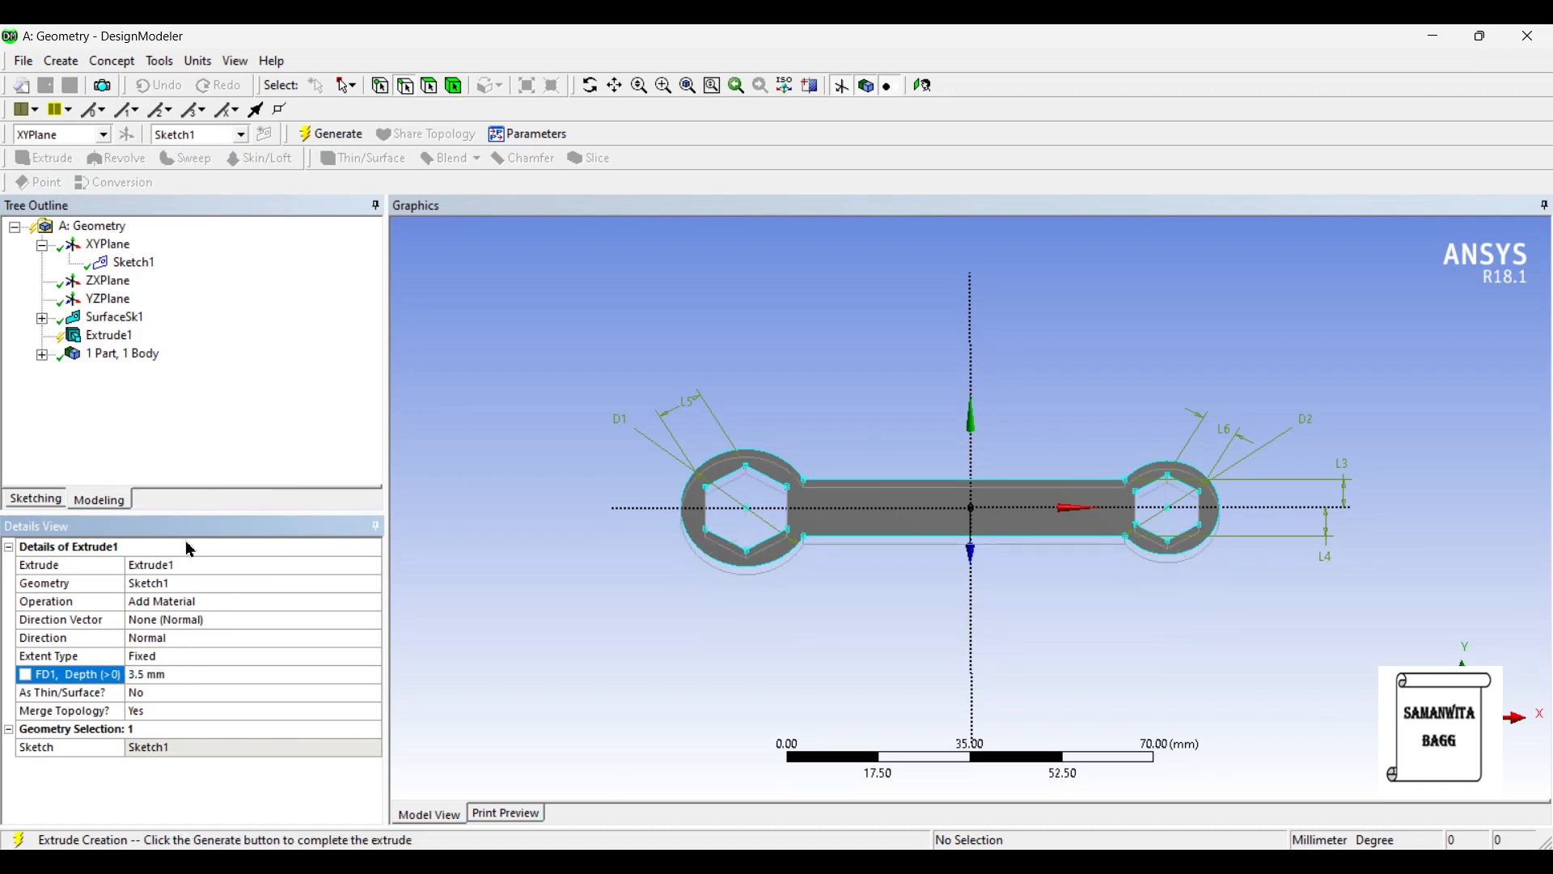
pyautogui.click(310, 143)
pyautogui.moveTo(884, 392); pyautogui.dragTo(835, 386, button='middle')
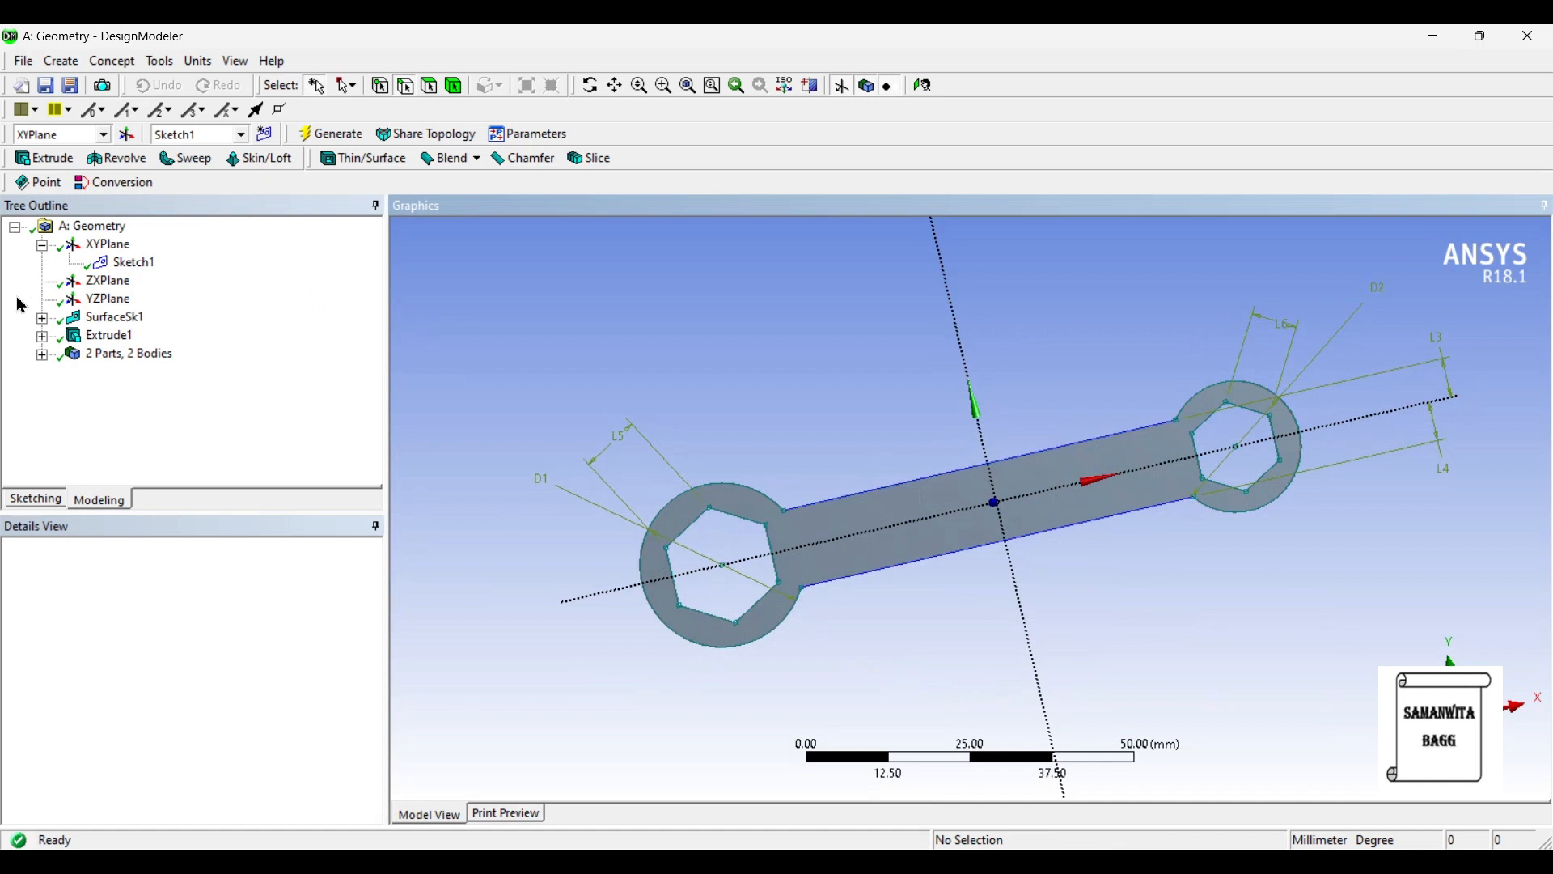
# - Fillet both corners of Sketch1 where the handle lines meet the larger 25 mm ring, using a 2.5 mm radius
pyautogui.click(35, 498)
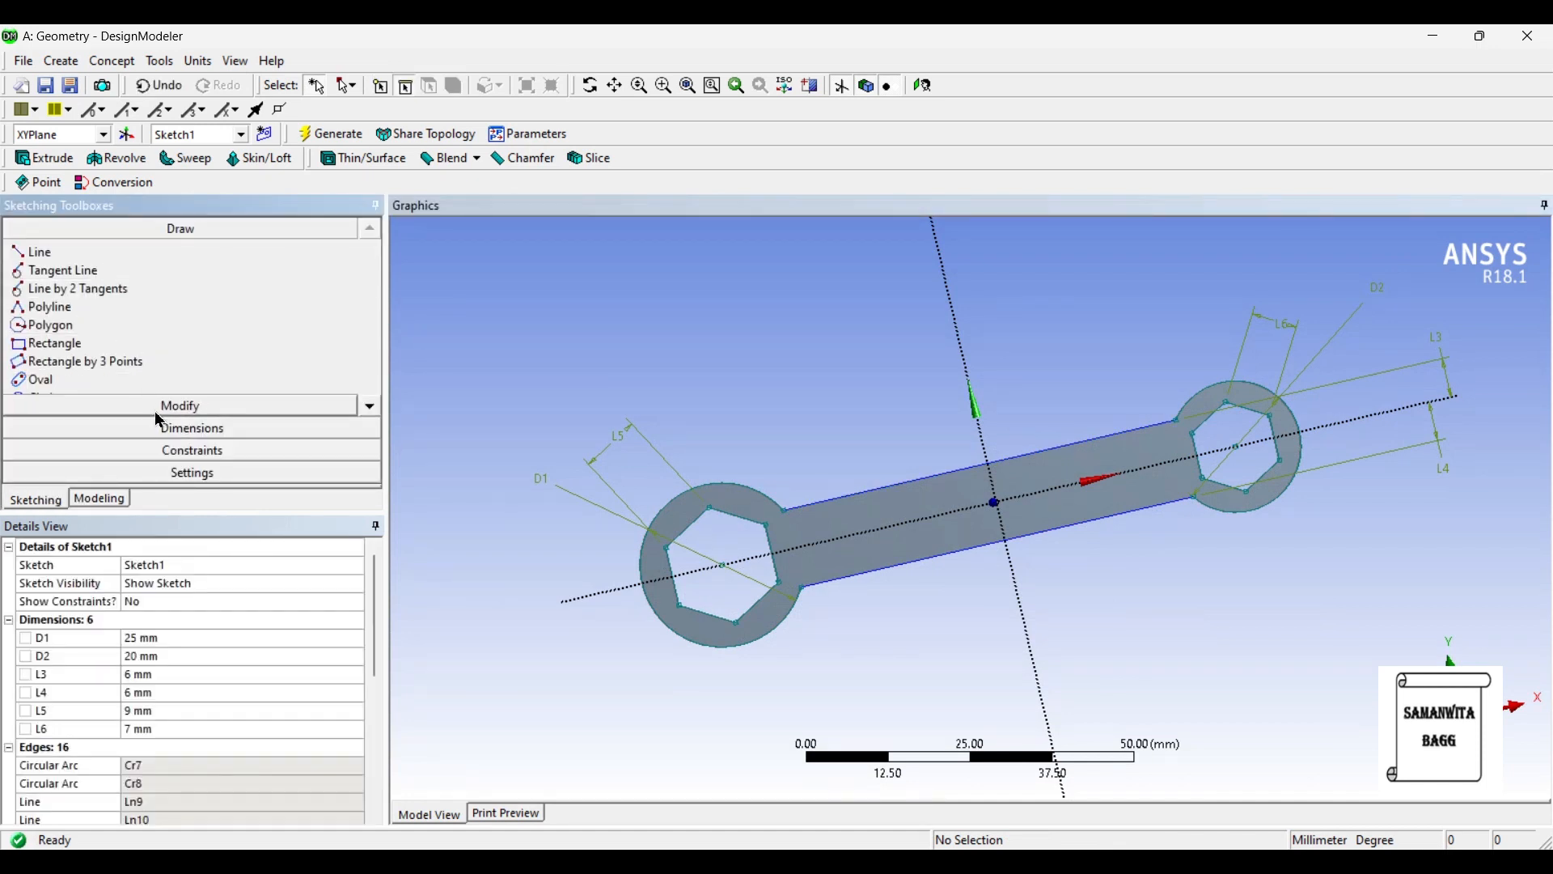
pyautogui.click(95, 500)
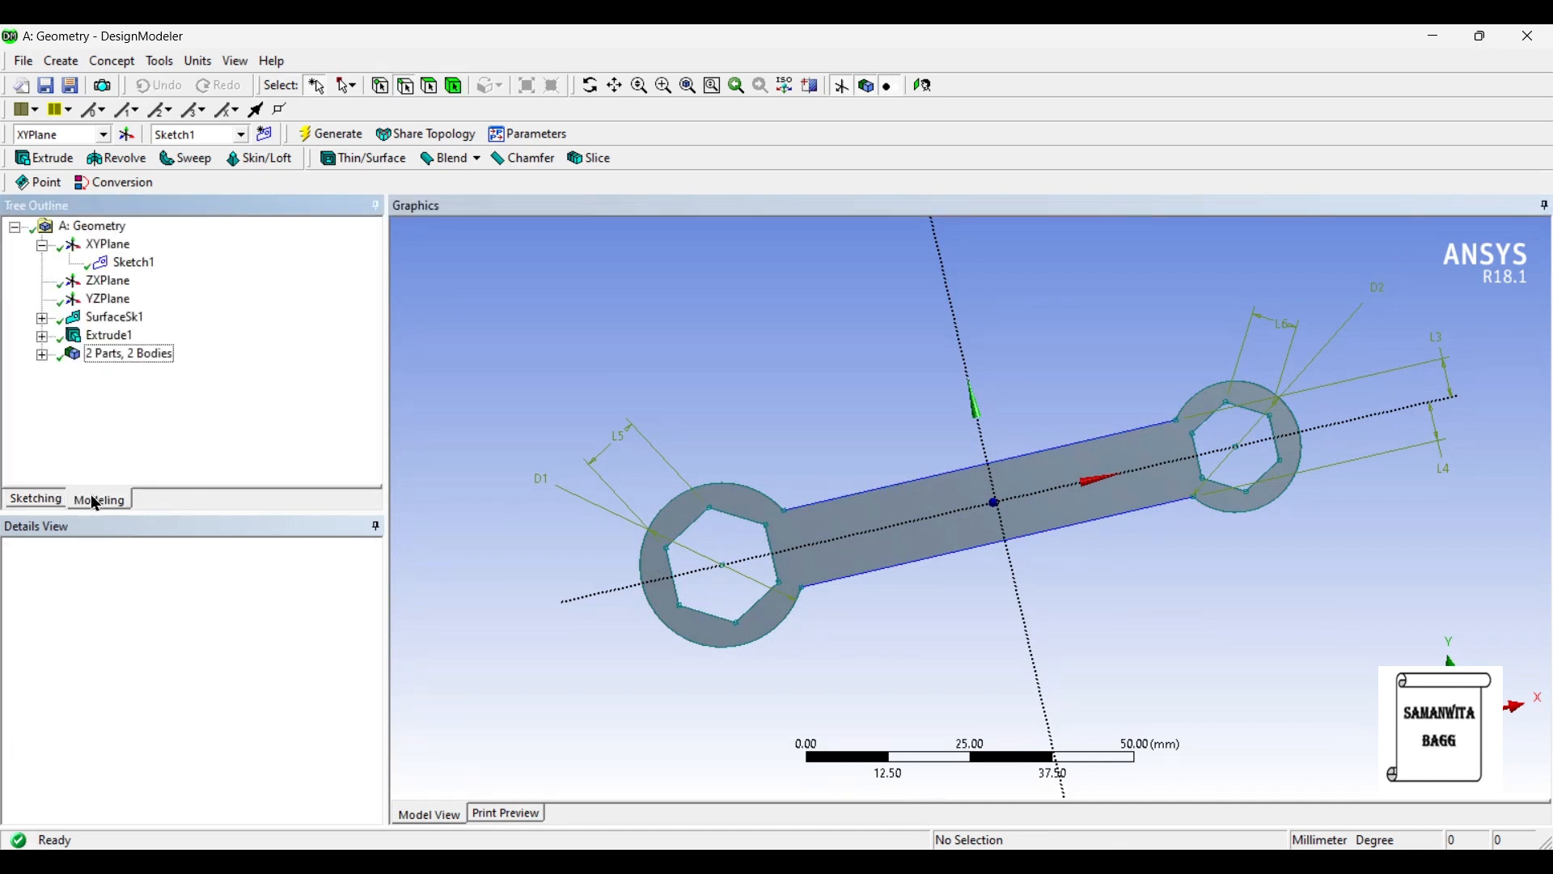
pyautogui.click(129, 263)
pyautogui.click(42, 503)
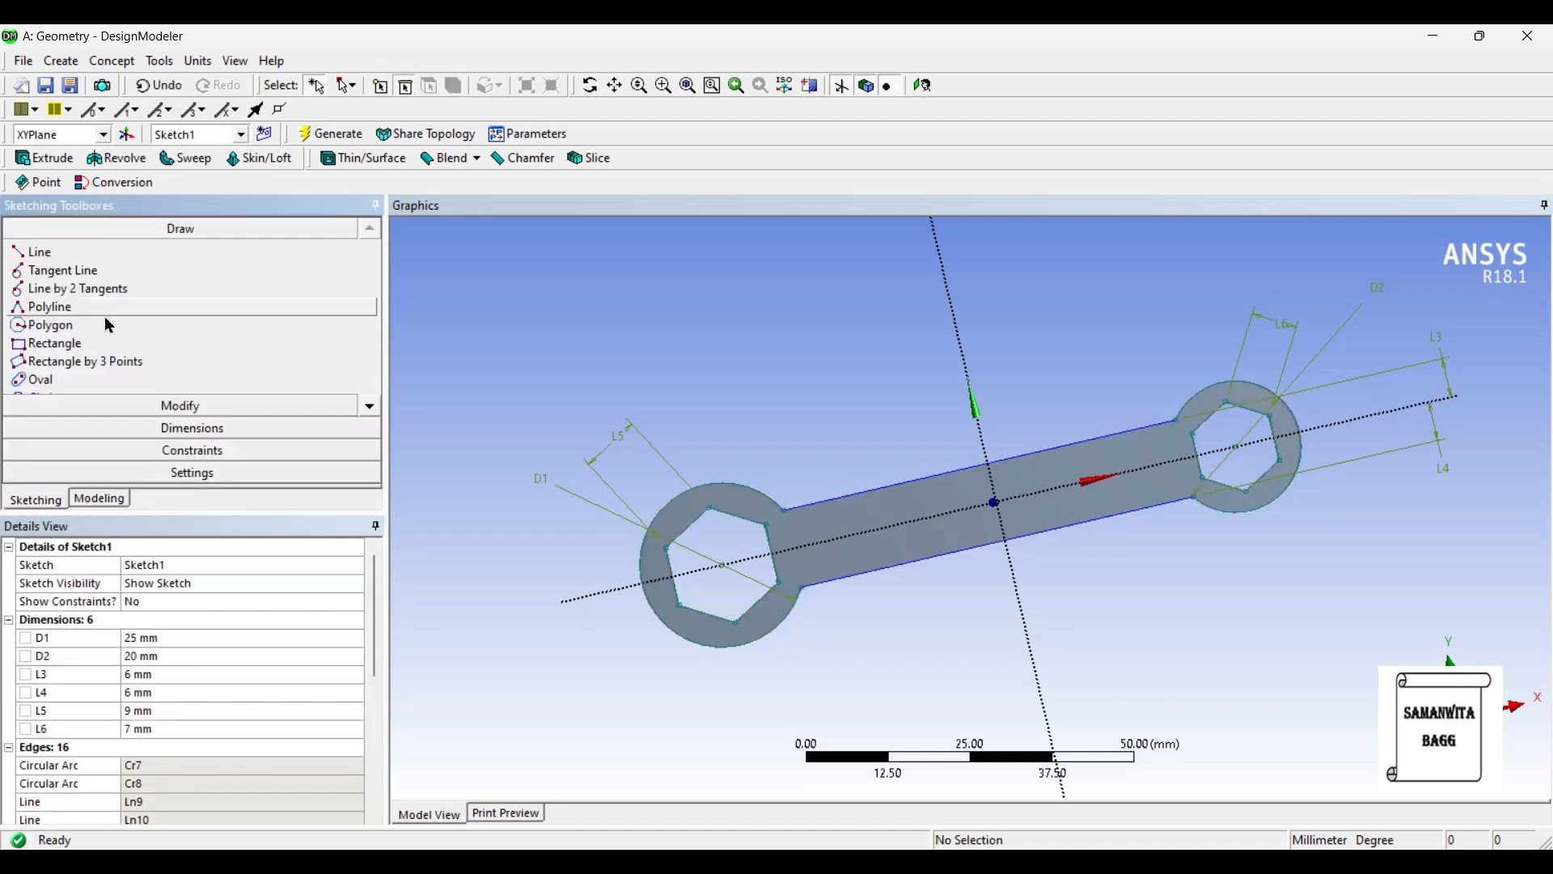
pyautogui.click(190, 408)
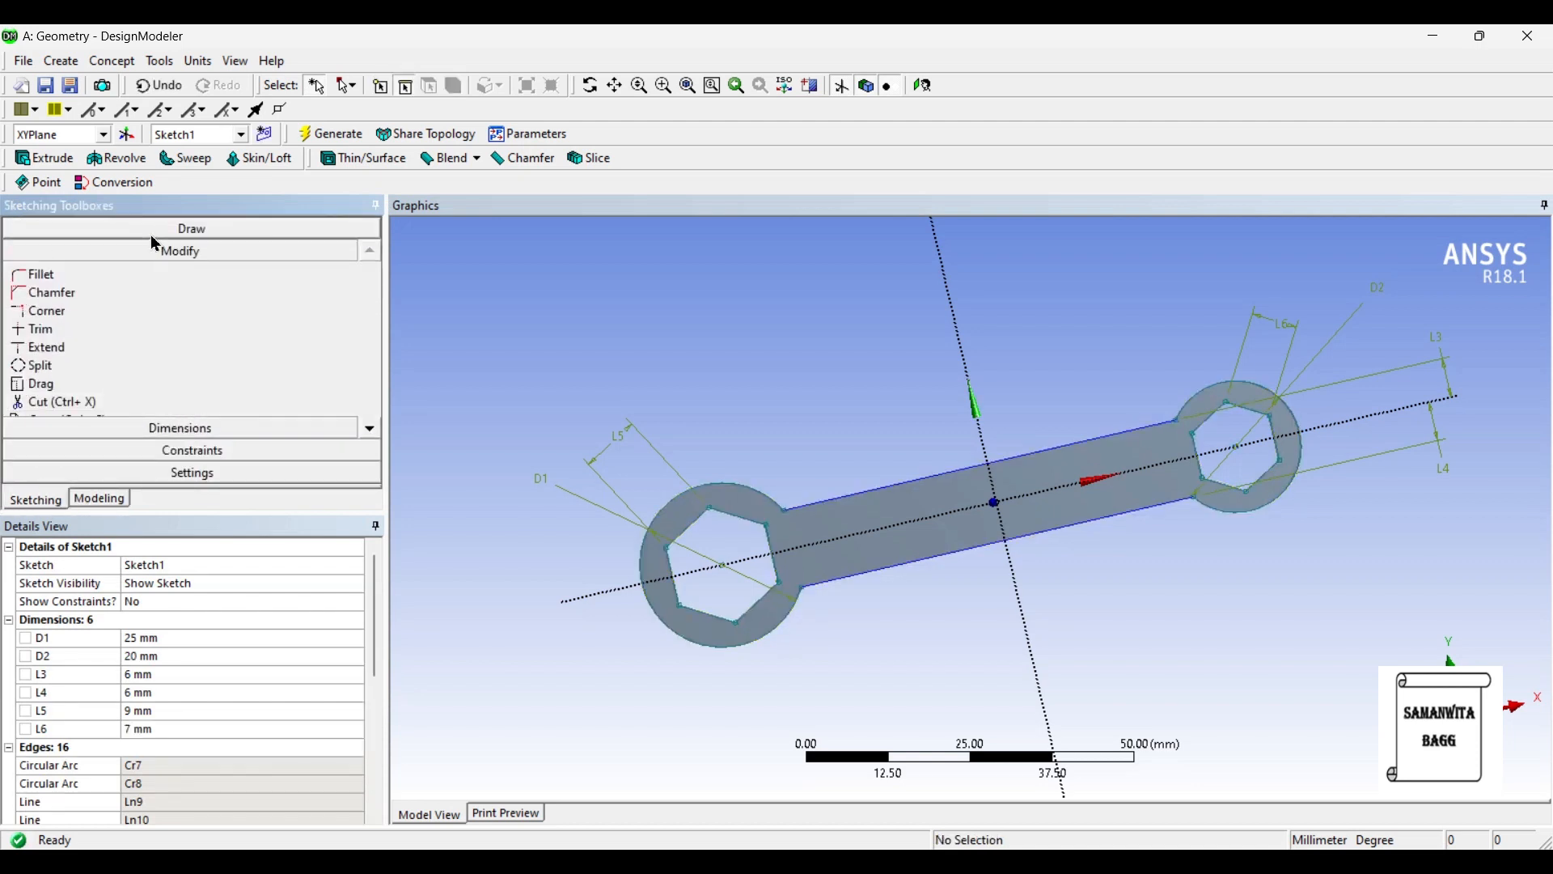
pyautogui.click(73, 276)
pyautogui.click(932, 86)
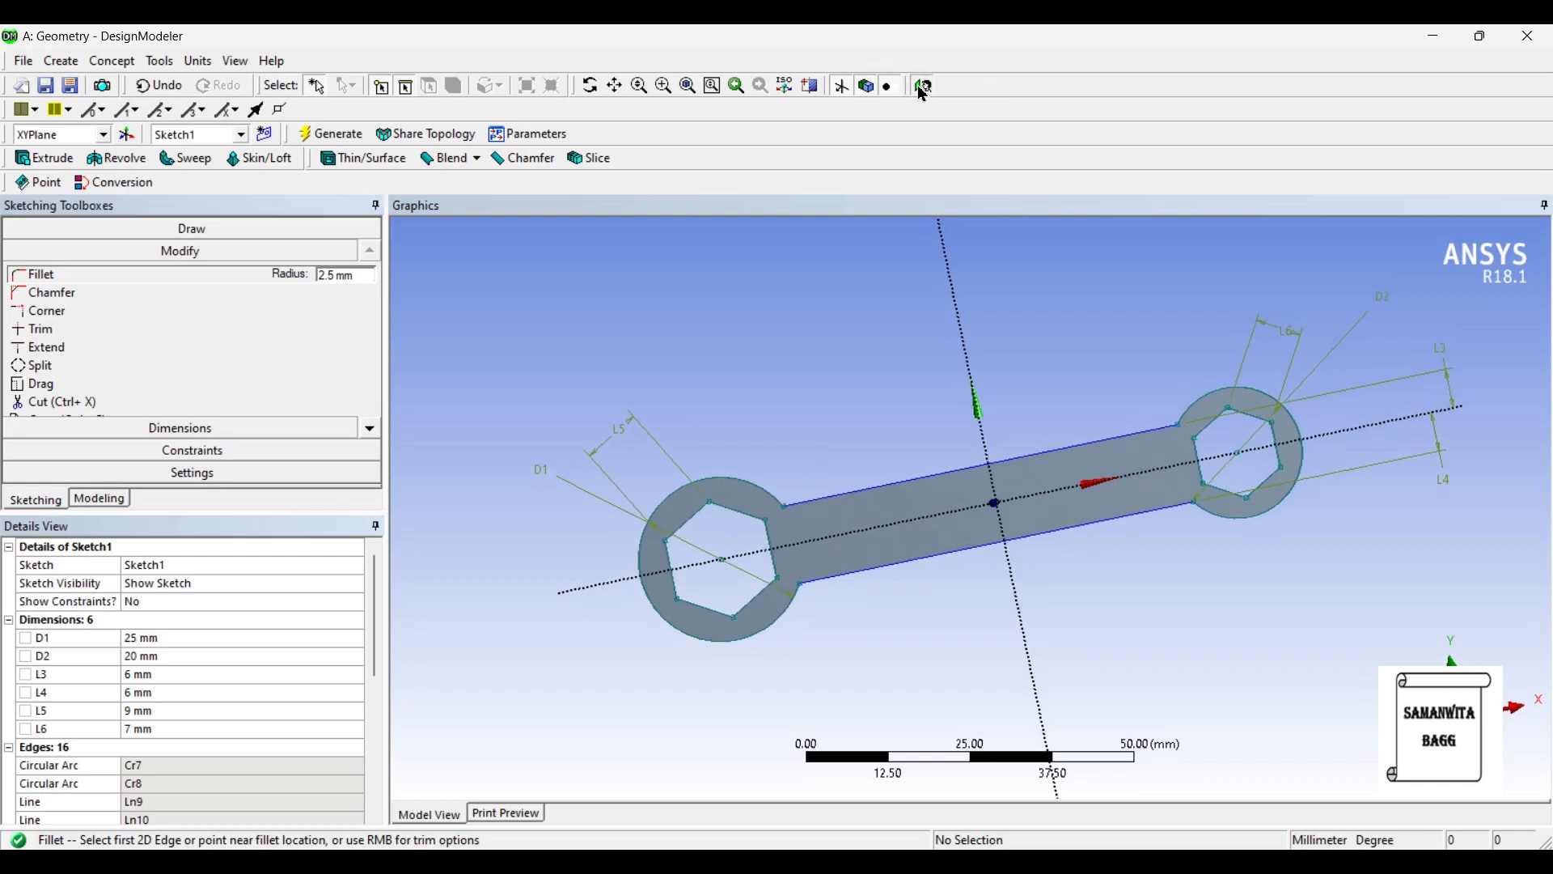
pyautogui.click(700, 453)
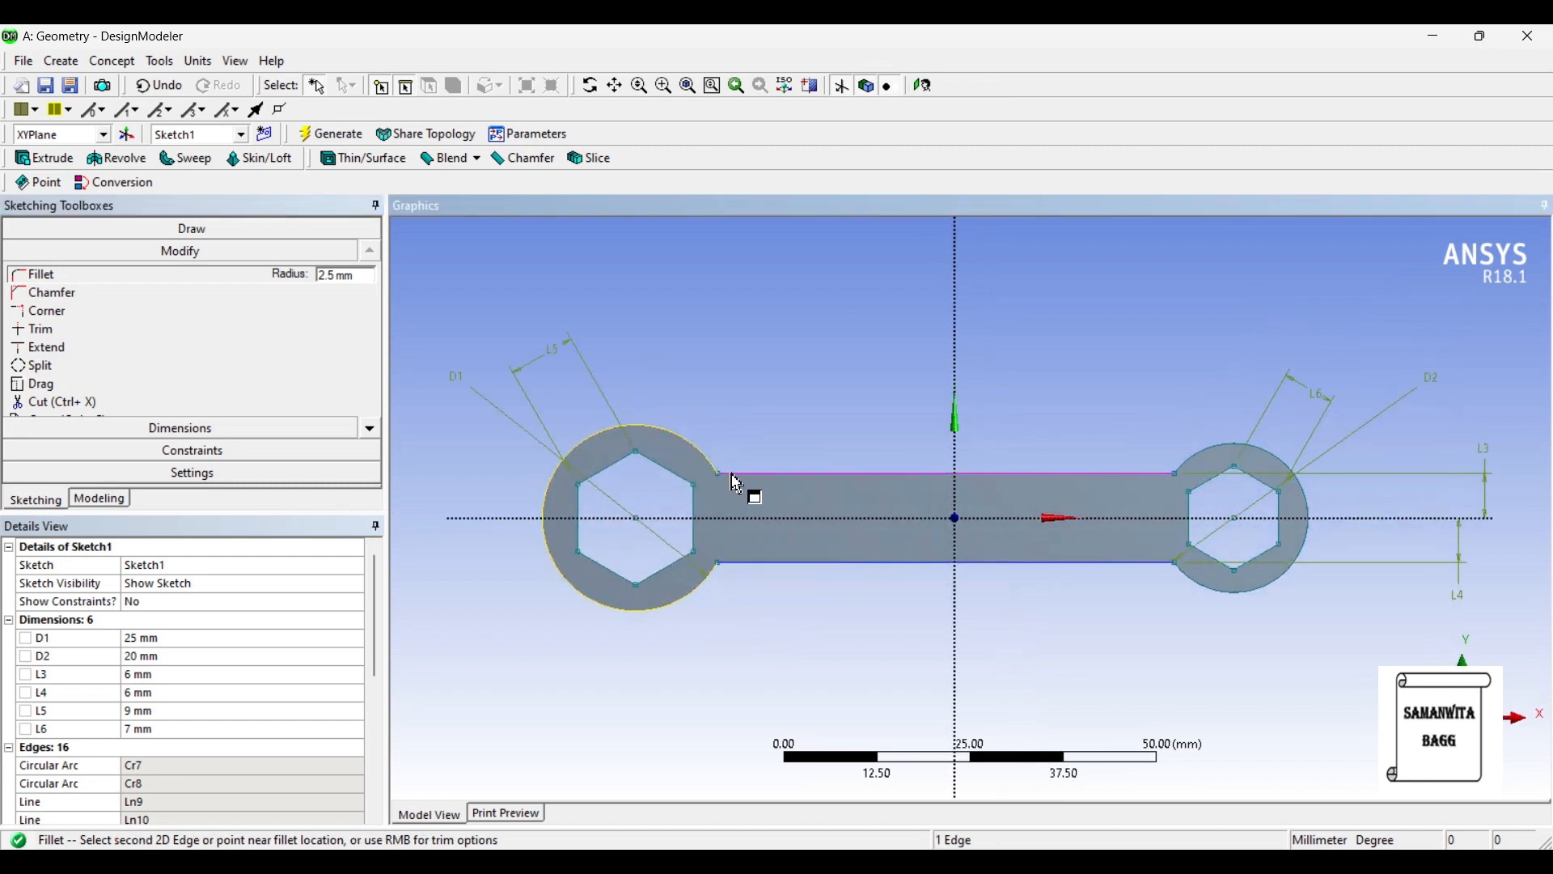
pyautogui.click(730, 472)
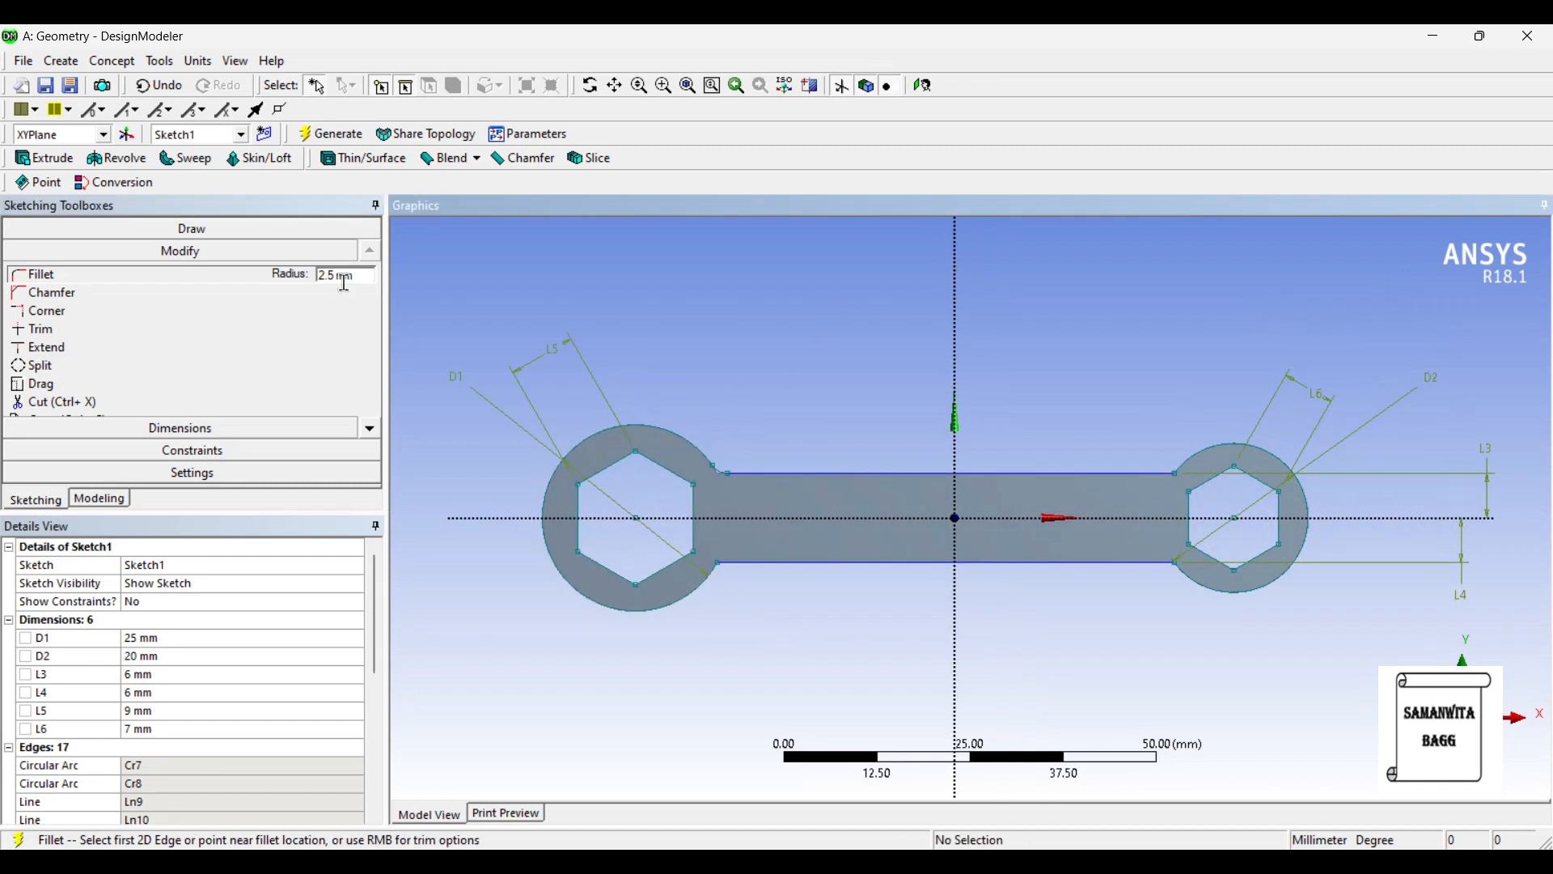
pyautogui.click(711, 588)
pyautogui.click(742, 566)
# - Round both corners between the handle lines and the smaller 20 mm ring with 2.5 mm fillets, and return to modeling mode
pyautogui.click(1169, 475)
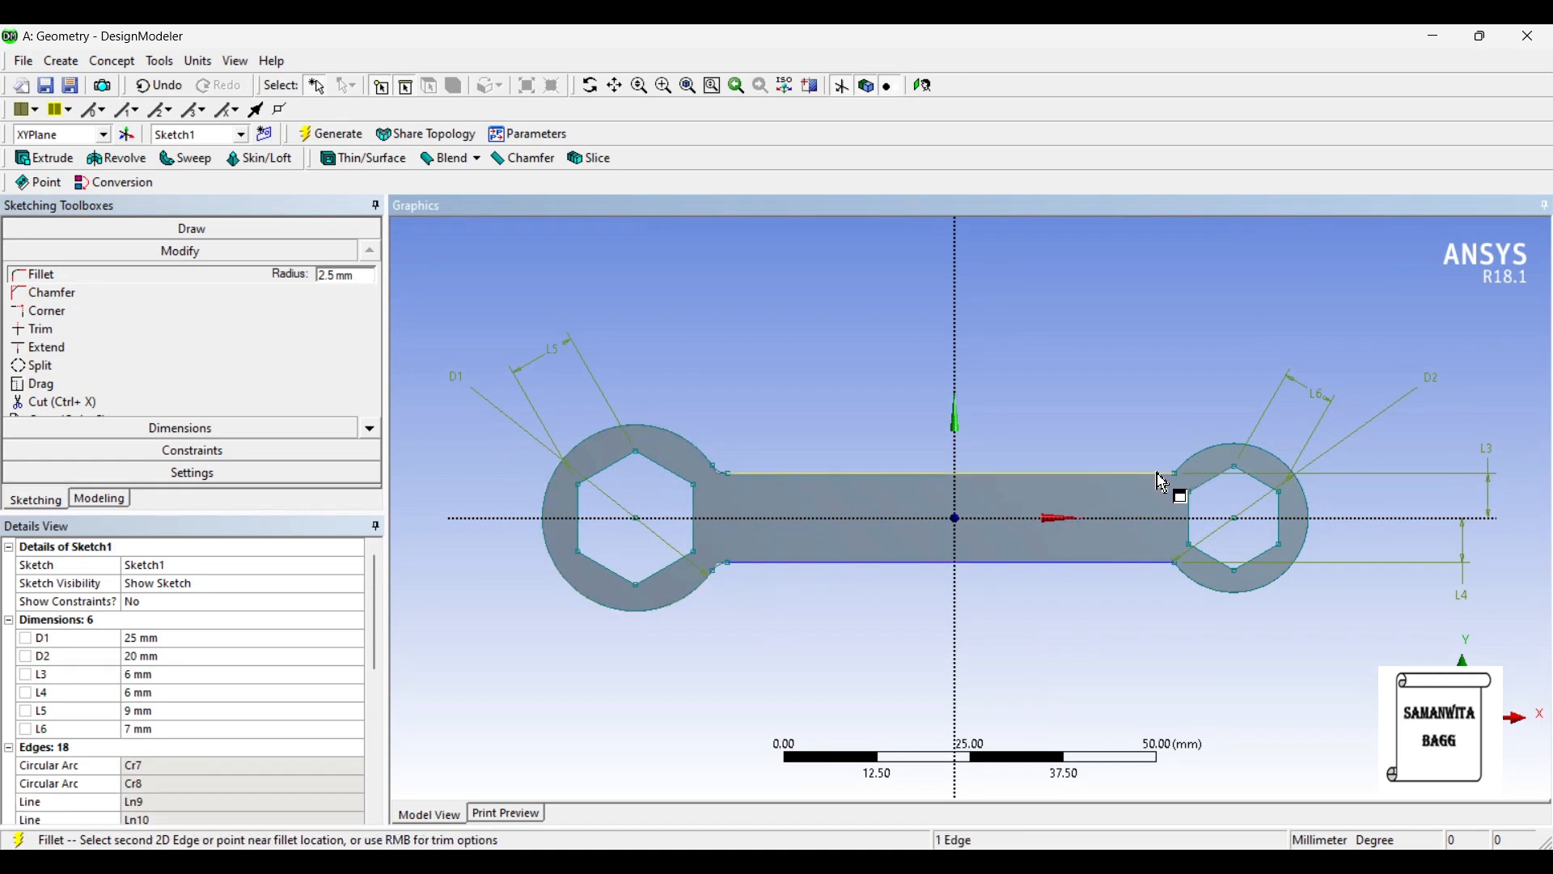
pyautogui.click(1188, 471)
pyautogui.click(1163, 568)
pyautogui.click(1185, 578)
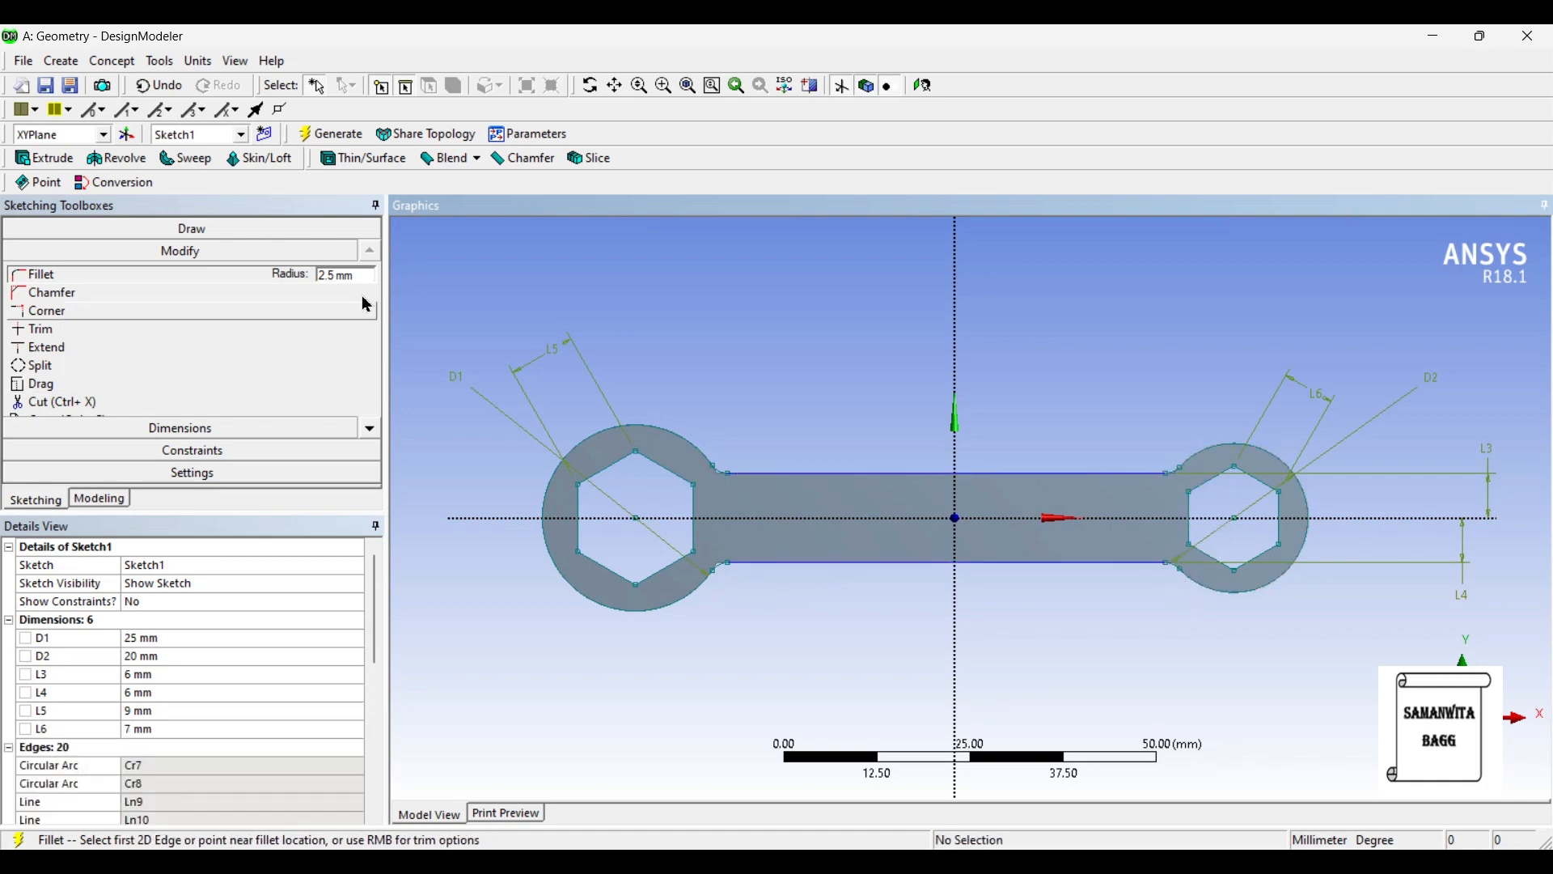
pyautogui.click(108, 503)
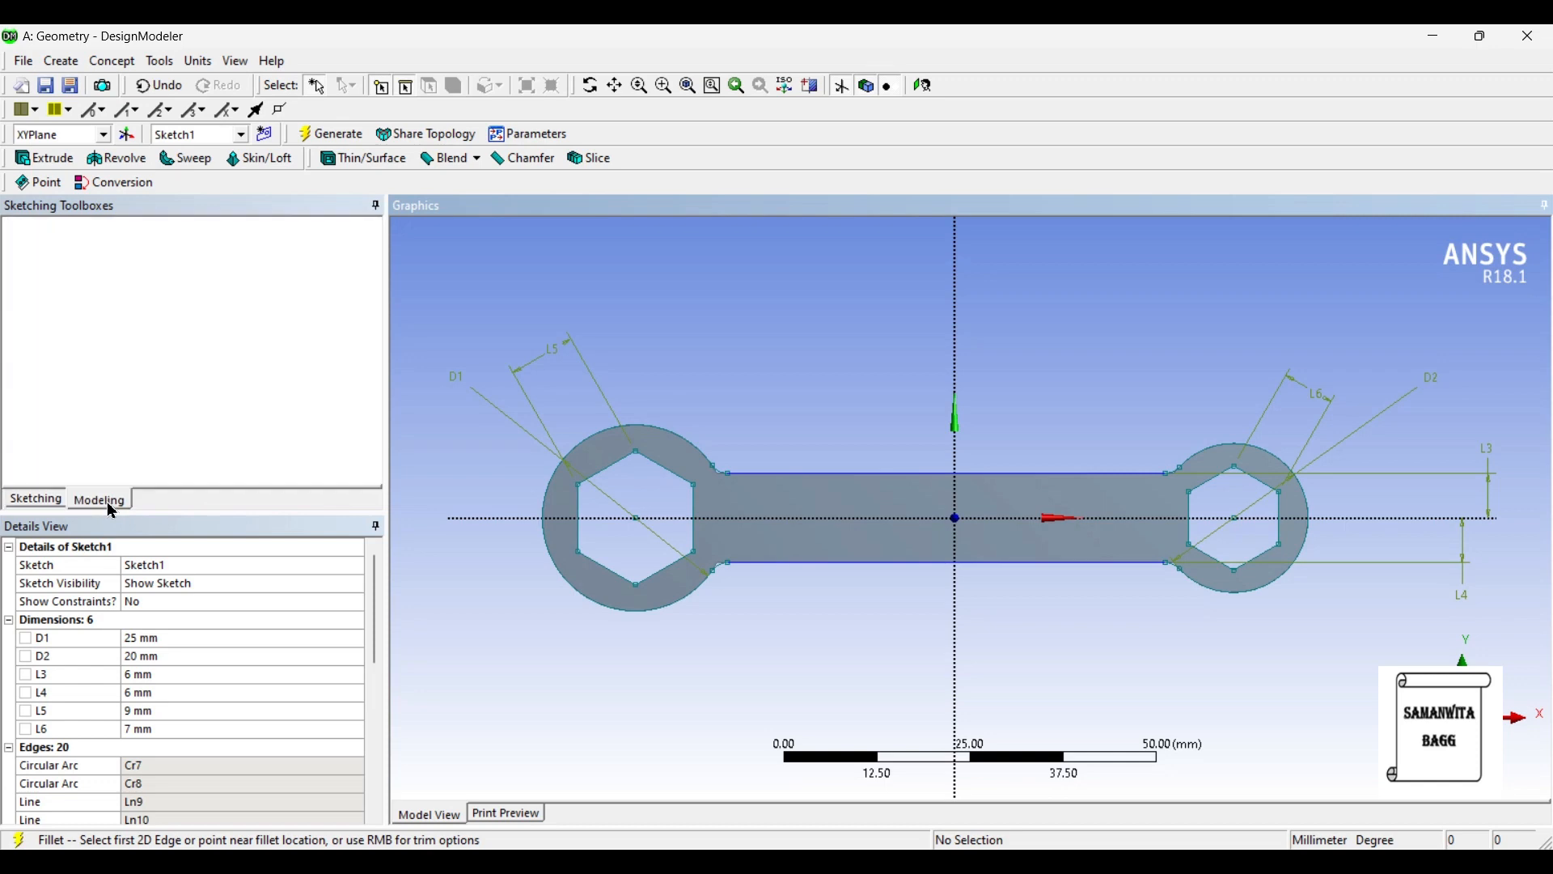
pyautogui.click(756, 323)
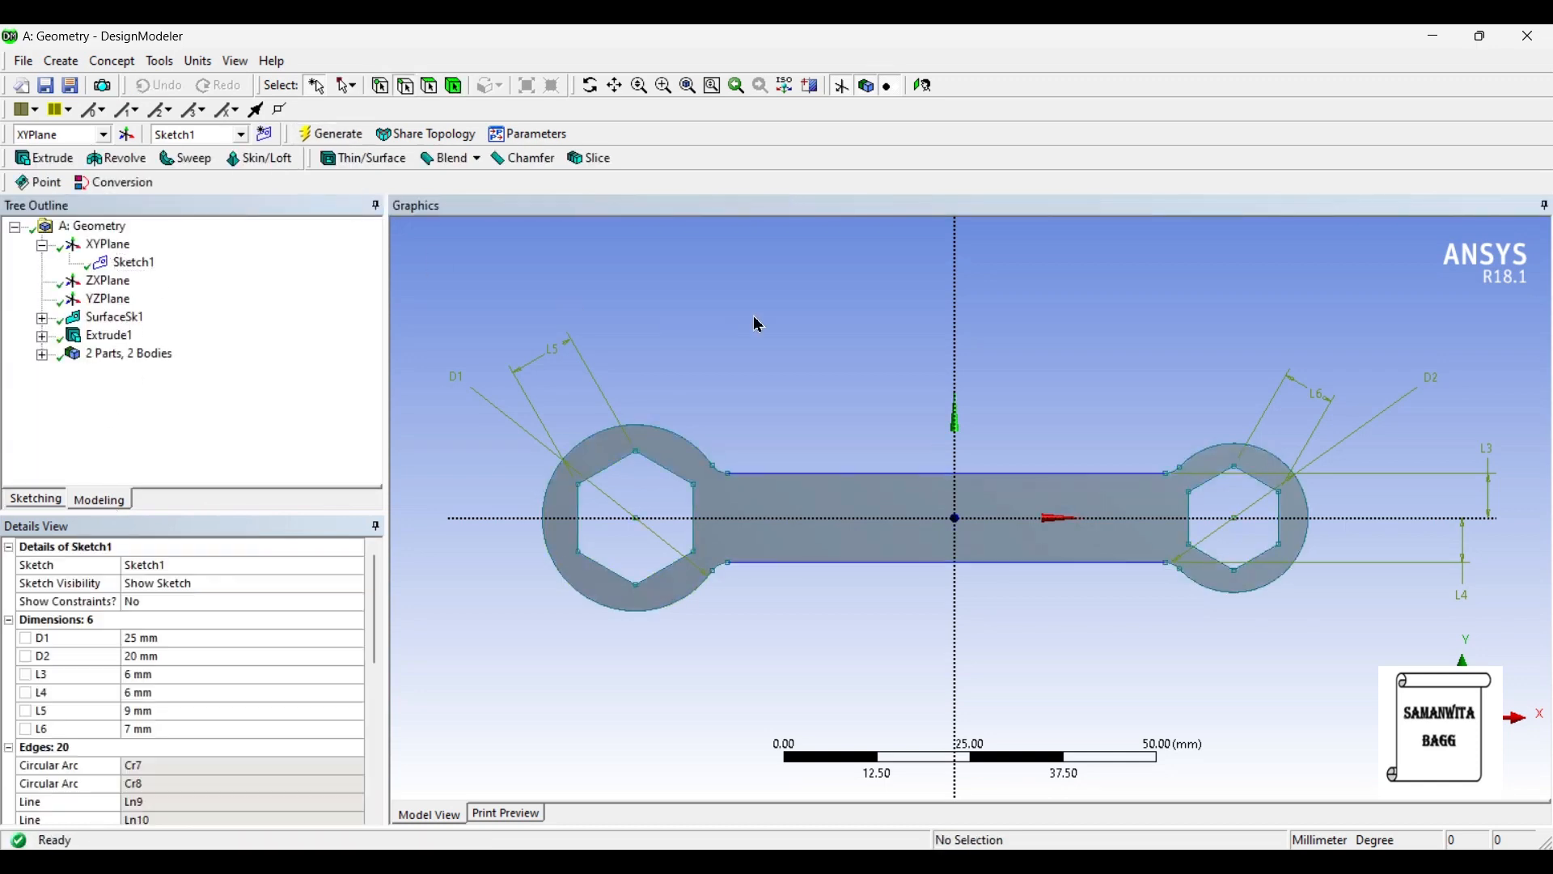
# - Examine the spanner's filleted ring junctions and extruded thickness from several angles, finishing with a straight-on view of the sketch plane
pyautogui.moveTo(779, 544)
pyautogui.mouseDown(button='middle')
pyautogui.moveTo(763, 609)
pyautogui.moveTo(774, 647)
pyautogui.moveTo(731, 464)
pyautogui.moveTo(762, 514)
pyautogui.moveTo(735, 570)
pyautogui.mouseUp(button='middle')
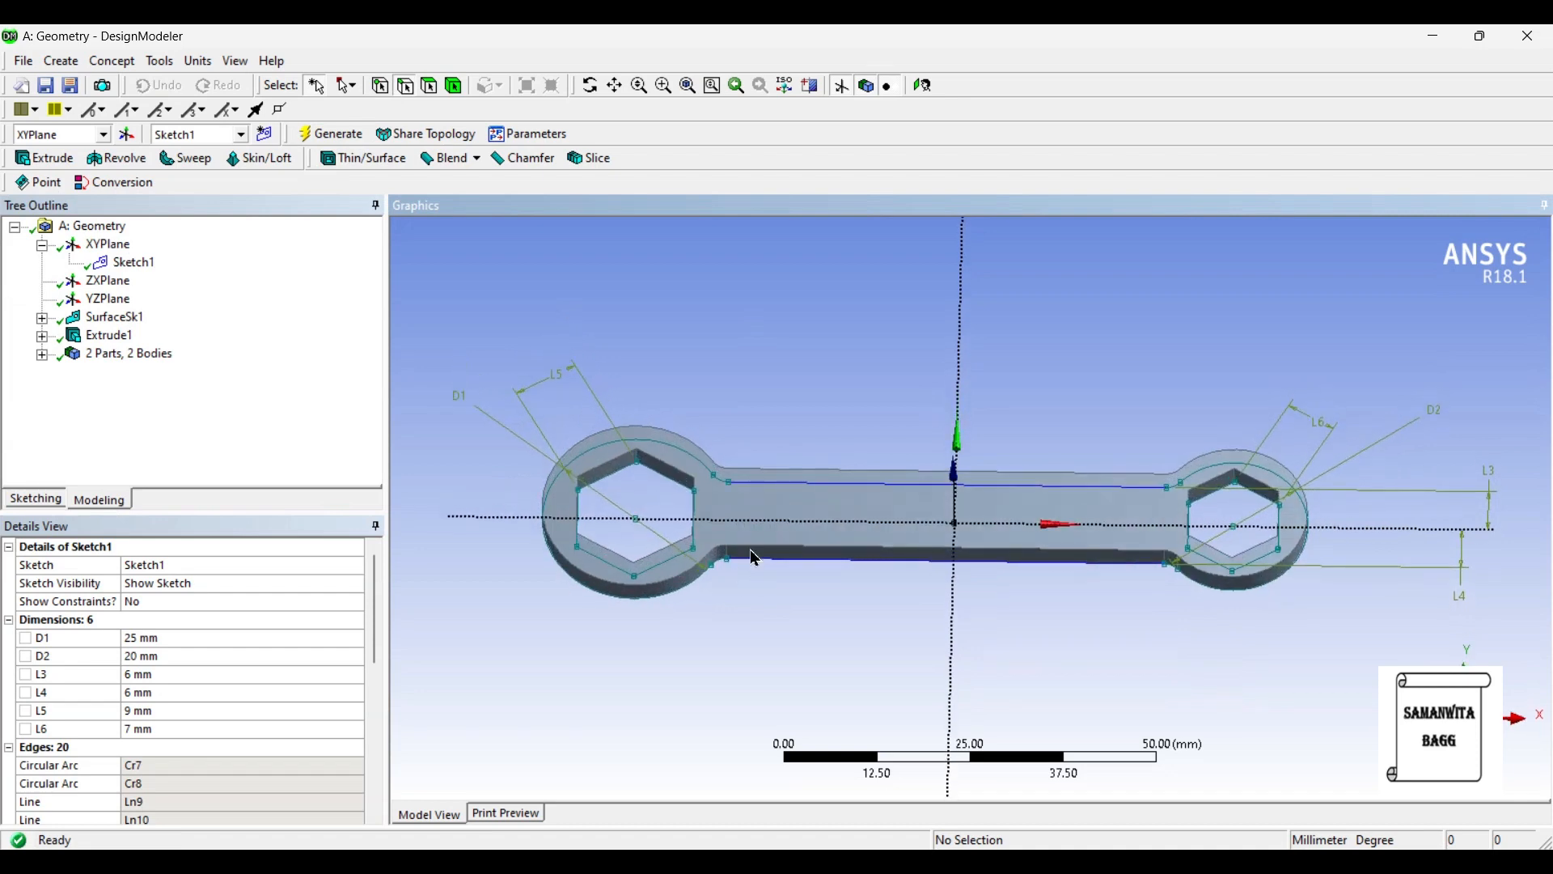
pyautogui.moveTo(1152, 582); pyautogui.dragTo(1103, 584, button='middle')
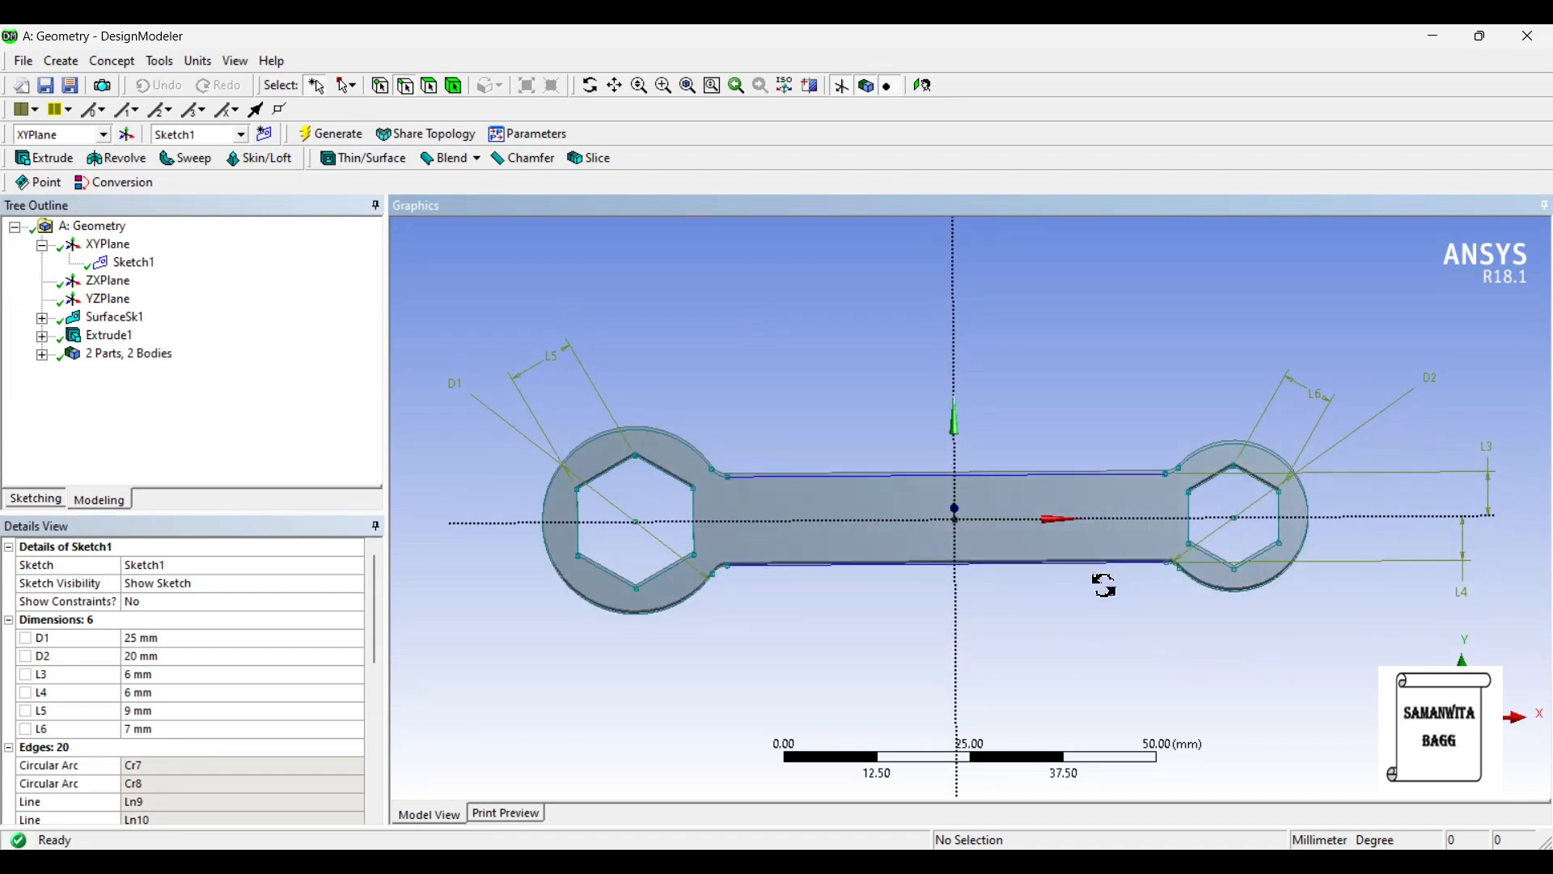
pyautogui.moveTo(711, 584); pyautogui.dragTo(572, 488, button='middle')
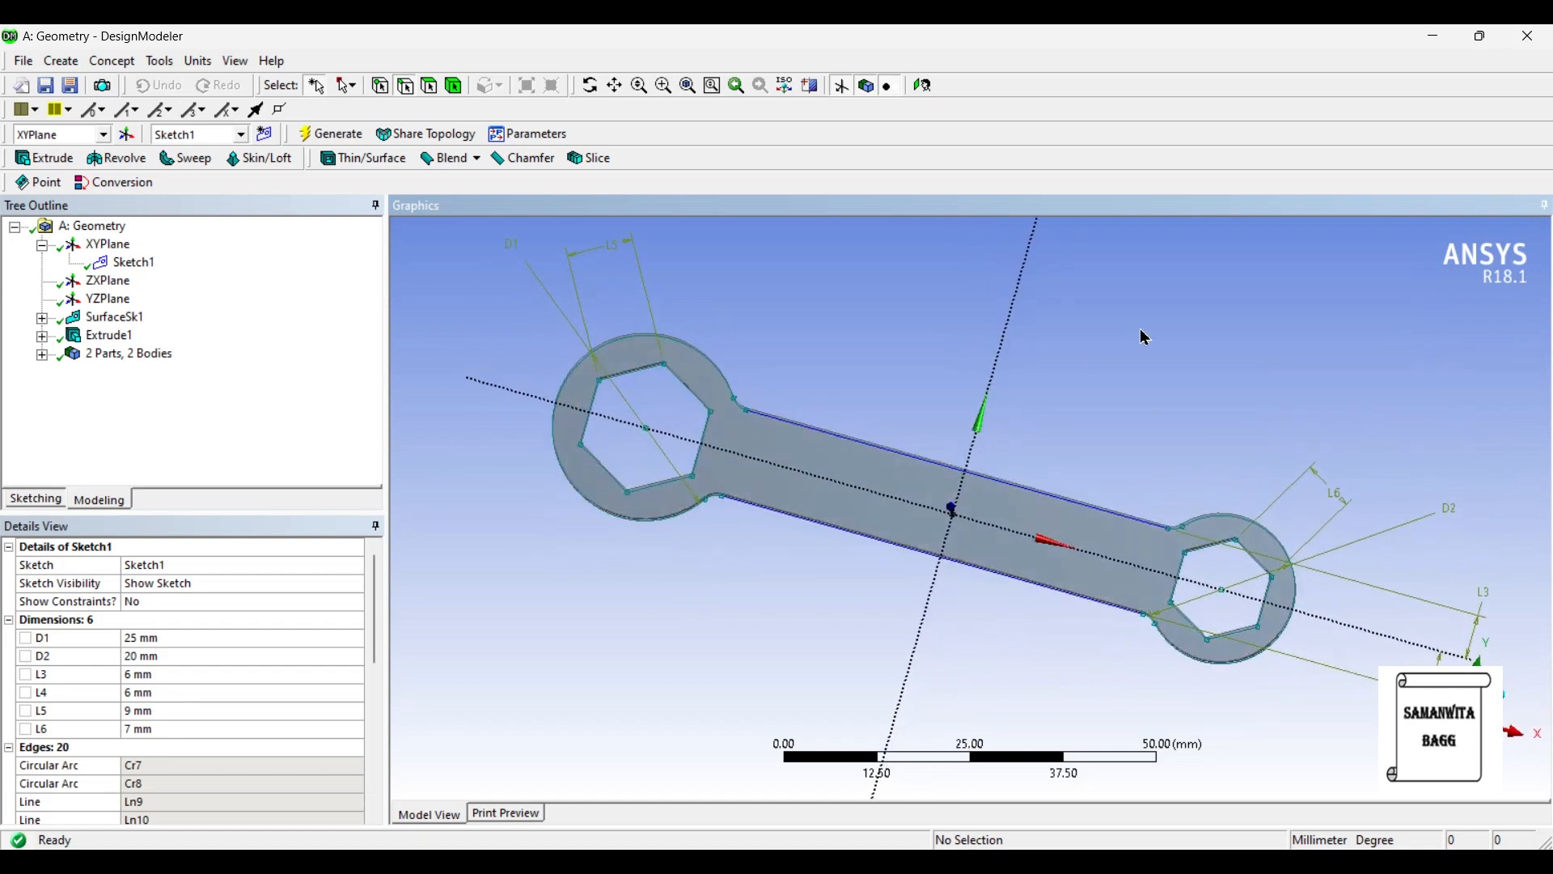
pyautogui.moveTo(1101, 531); pyautogui.dragTo(1088, 541, button='middle')
pyautogui.moveTo(1210, 651); pyautogui.dragTo(1225, 577, button='middle')
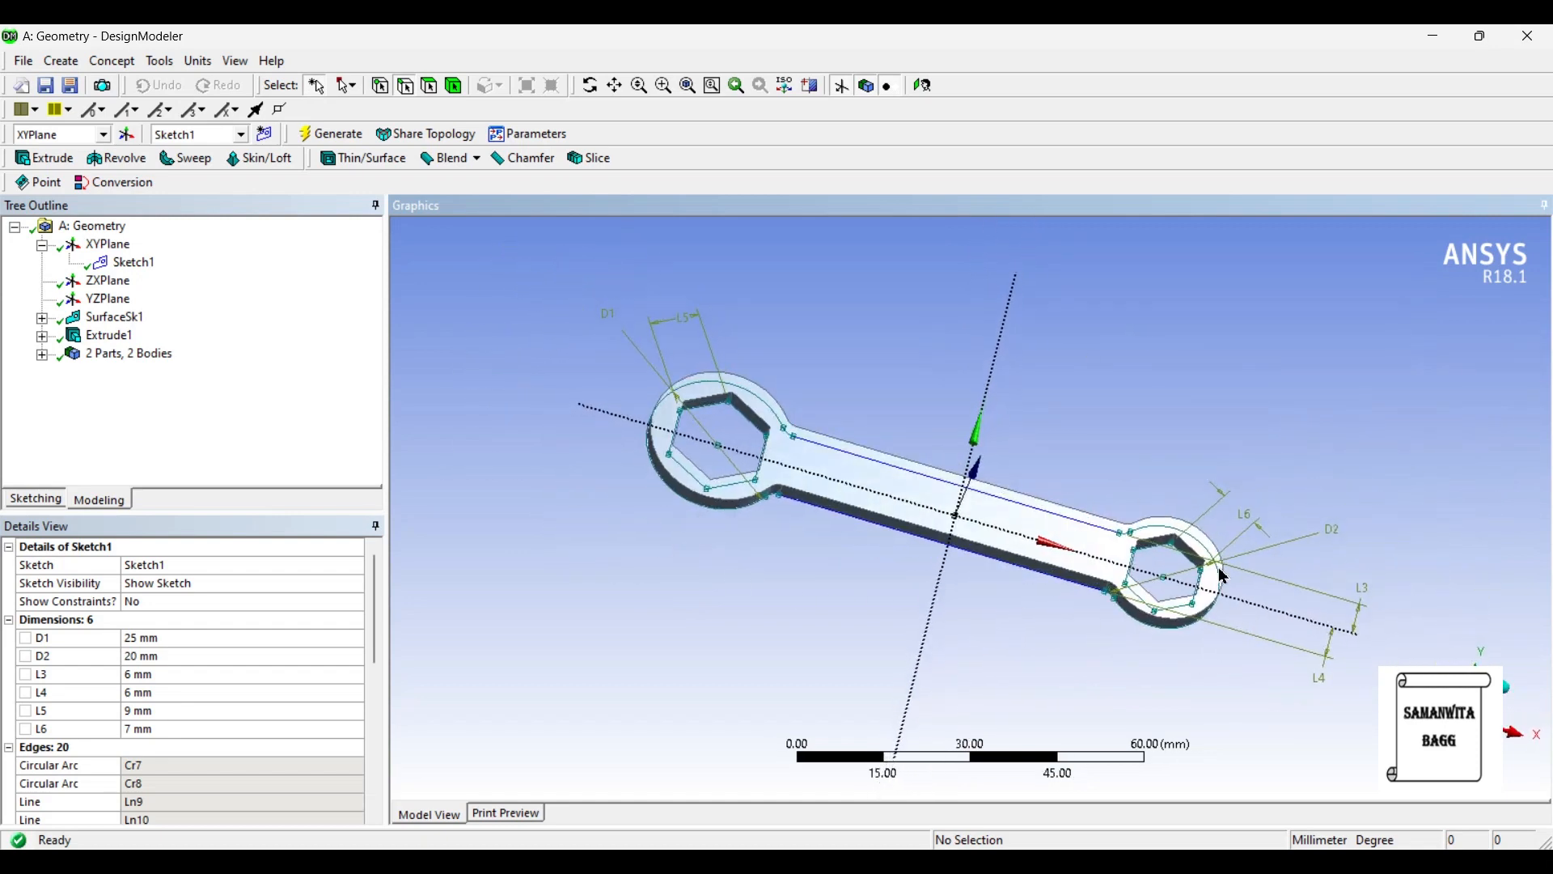
pyautogui.click(923, 85)
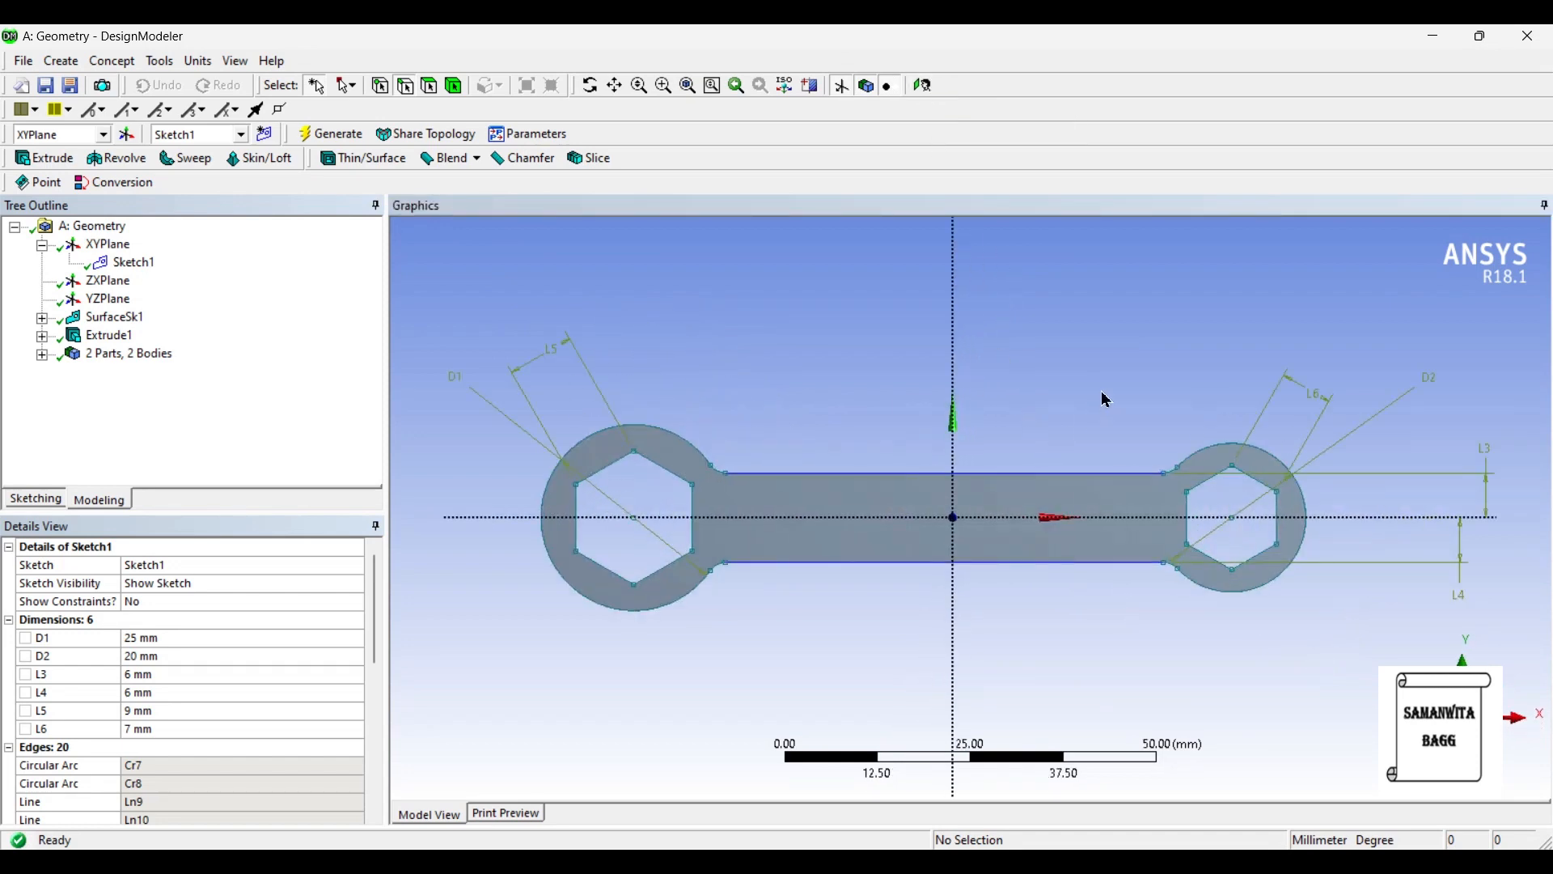